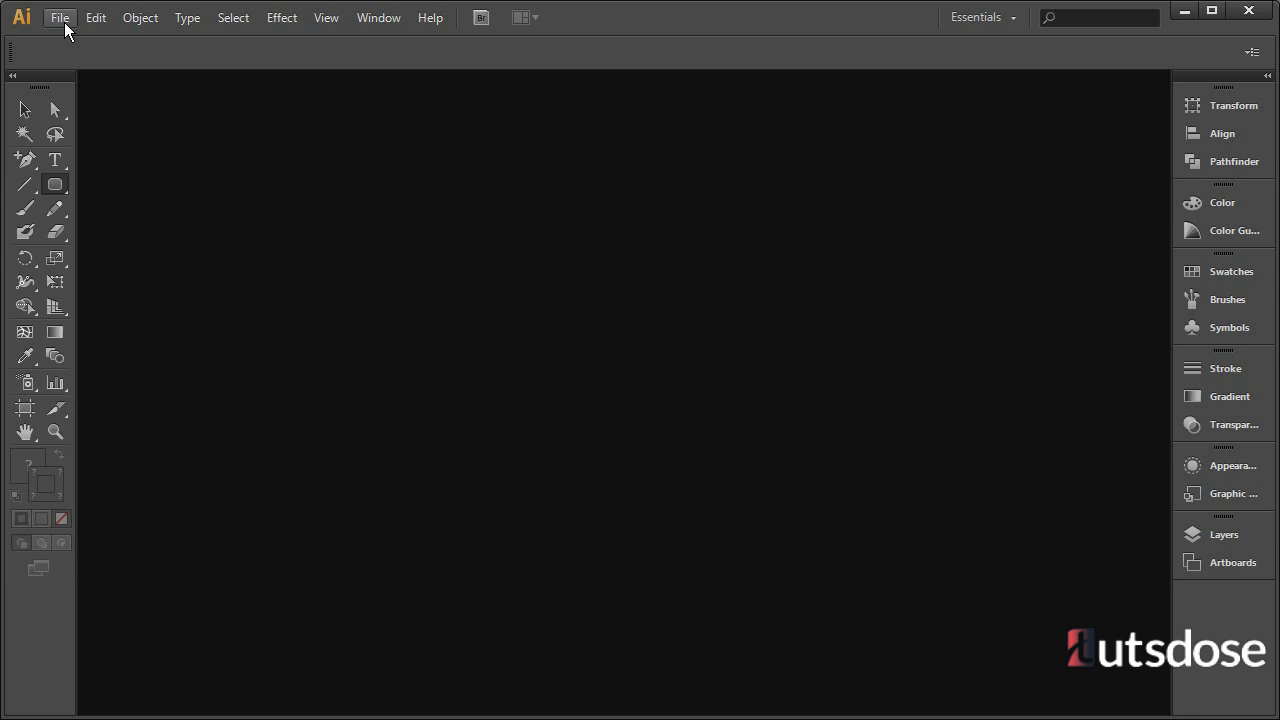
Create a new document 512 px wide and 512 px high with a single artboard.
left_click(64, 22)
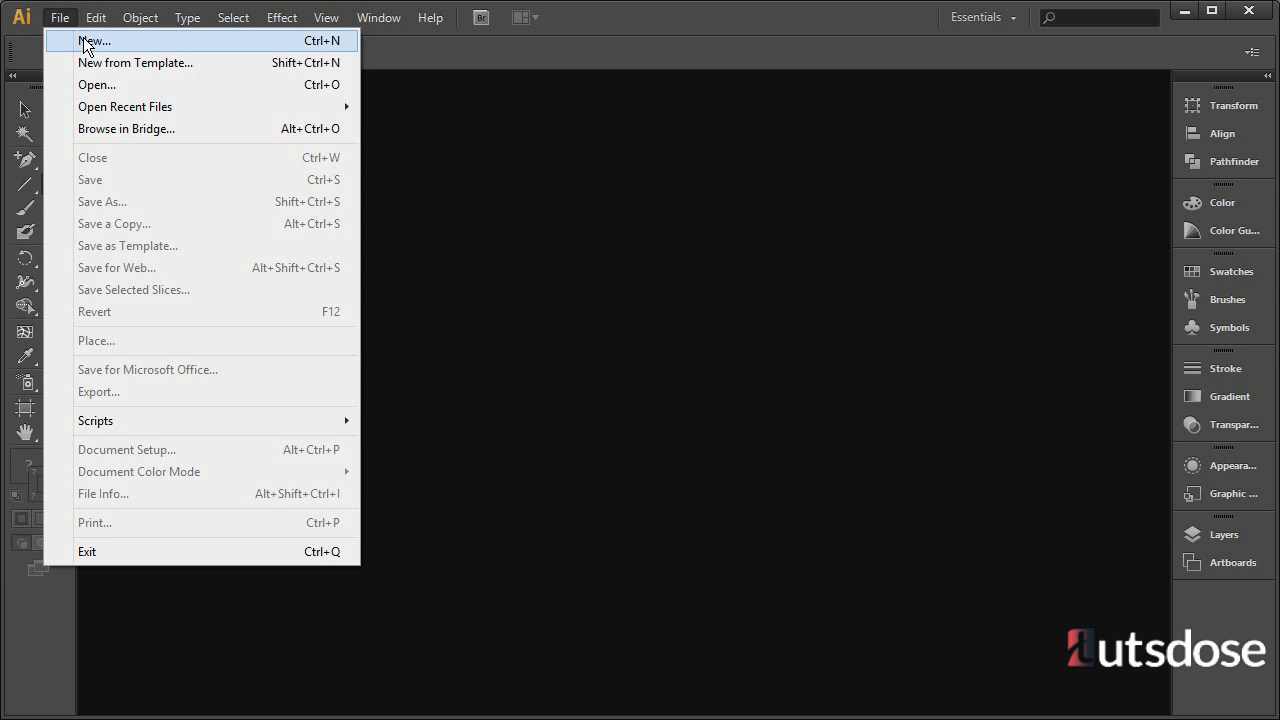
left_click(83, 37)
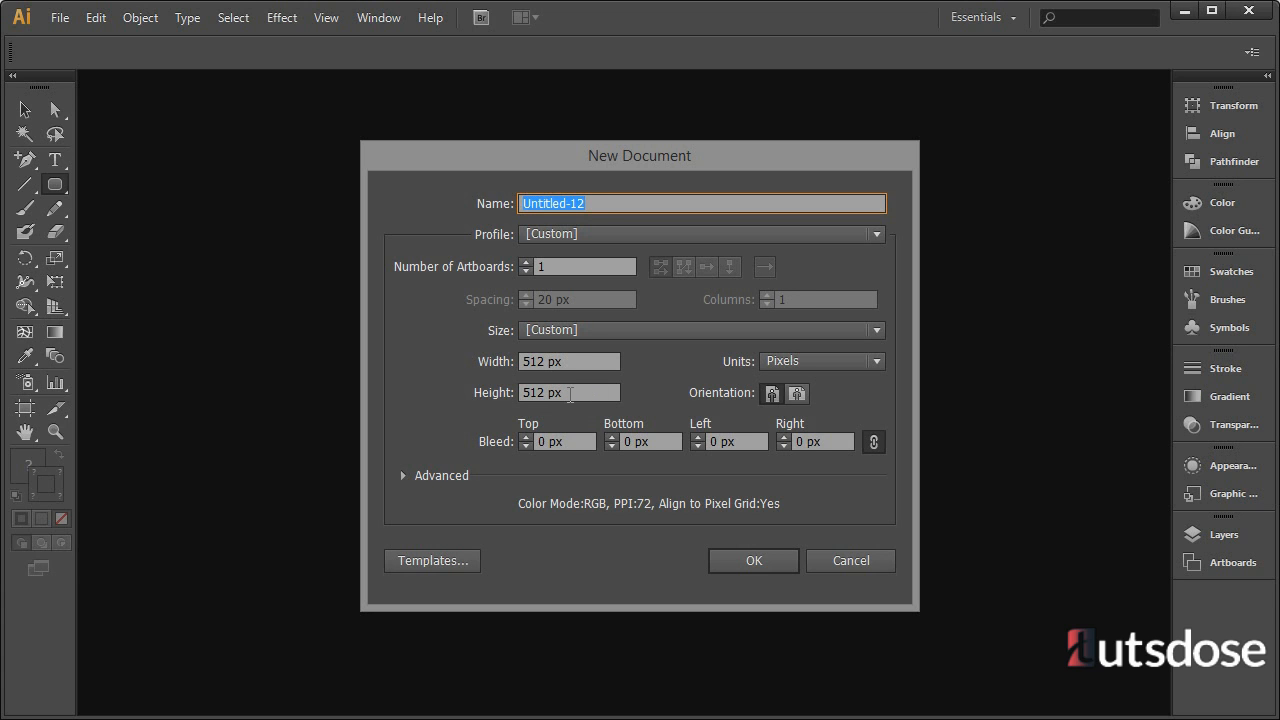
left_click(750, 558)
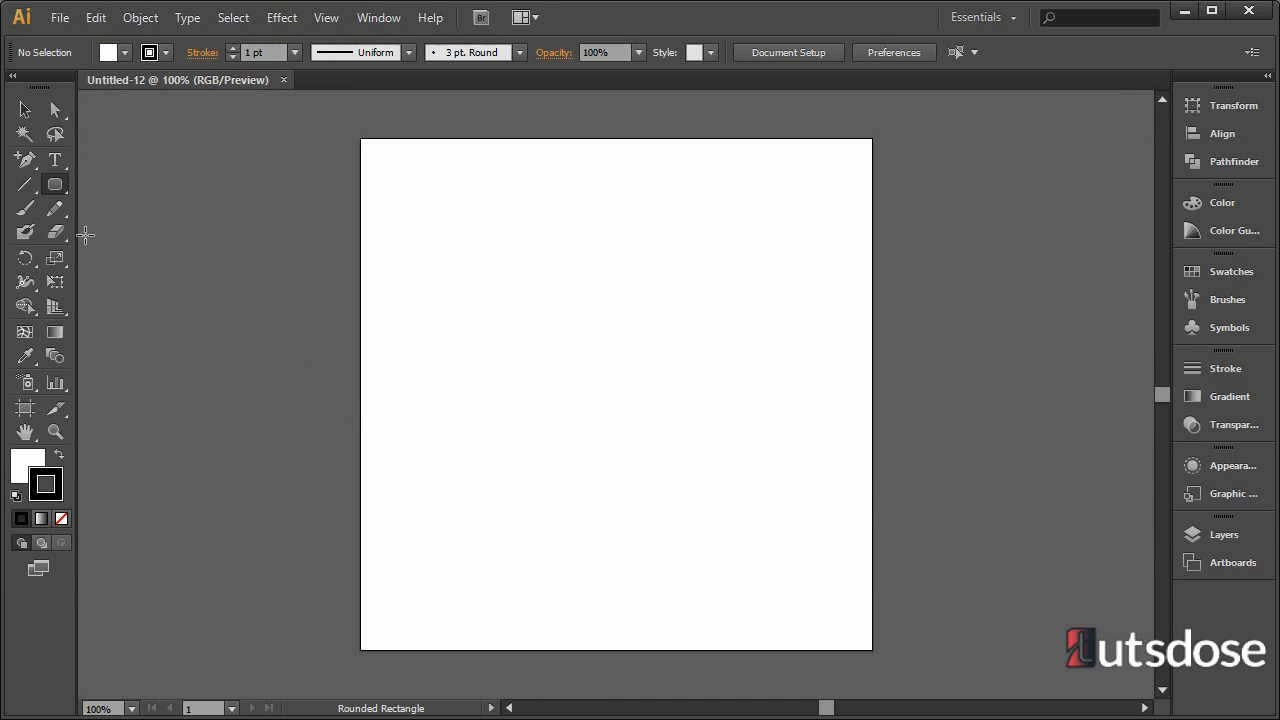
Draw a 100 × 100 px circle near the middle of the artboard with the Ellipse tool.
left_click(62, 183)
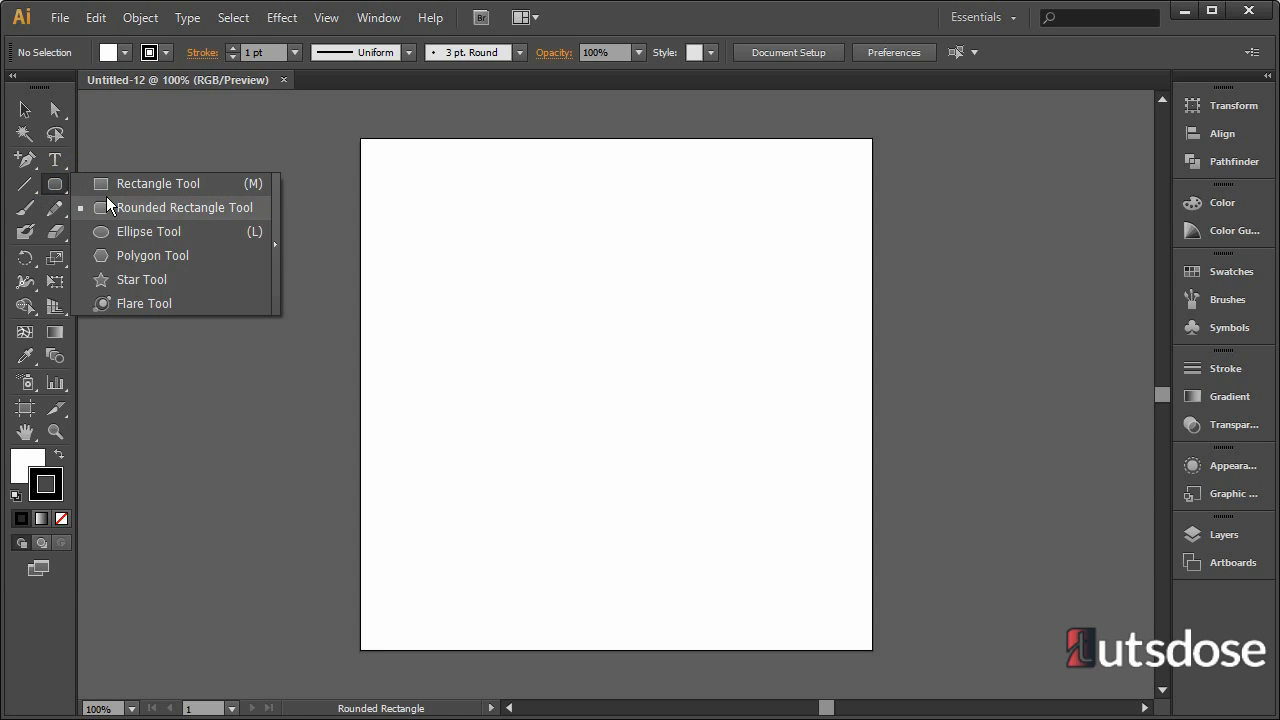
left_click(148, 231)
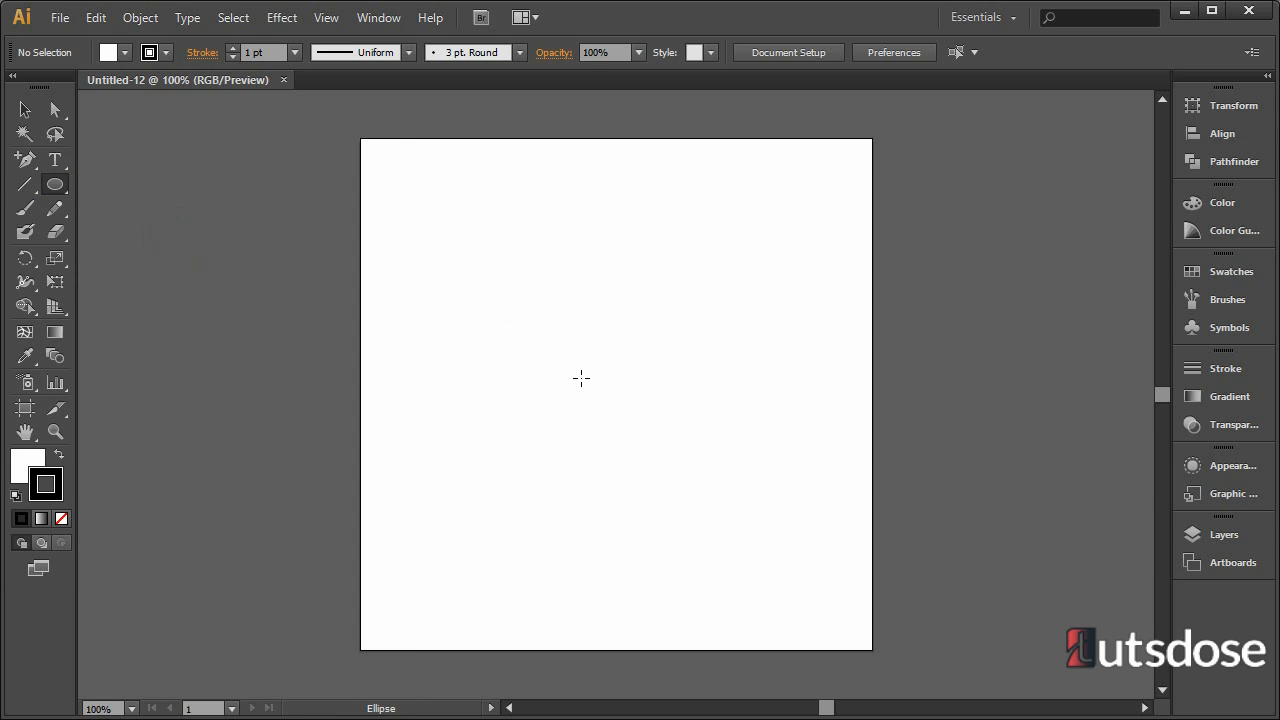
left_click(615, 377)
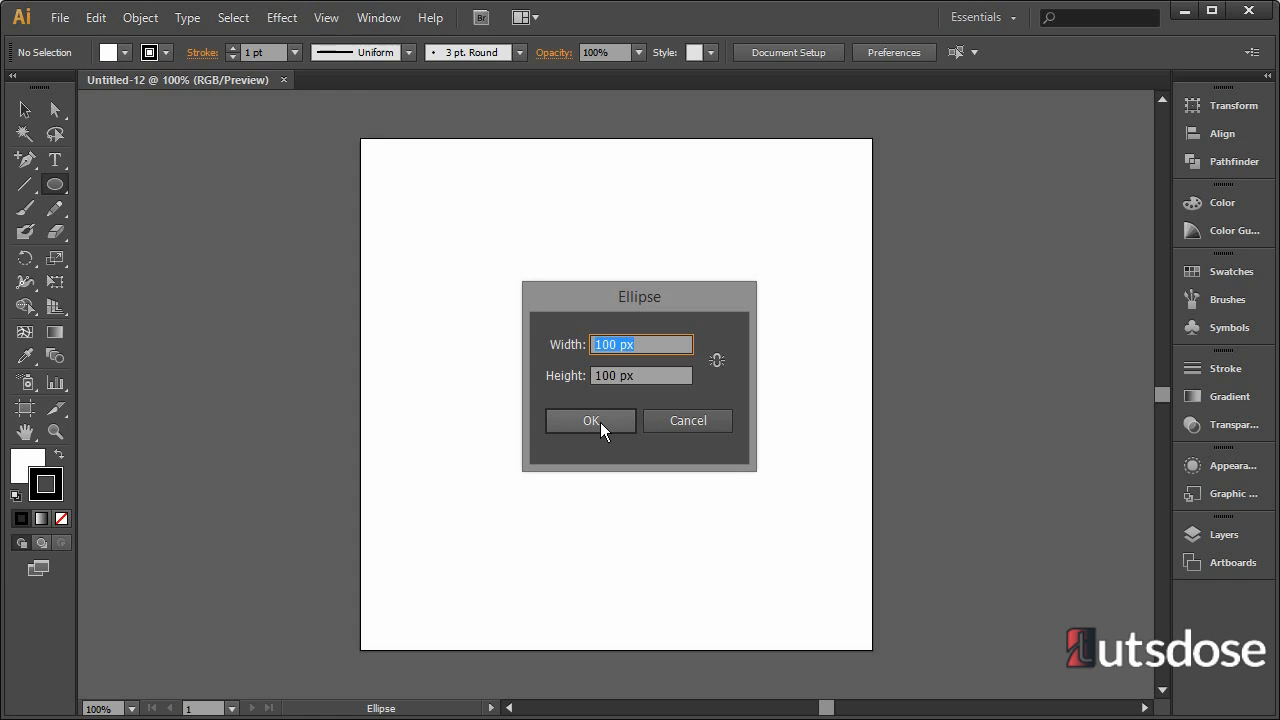
left_click(600, 421)
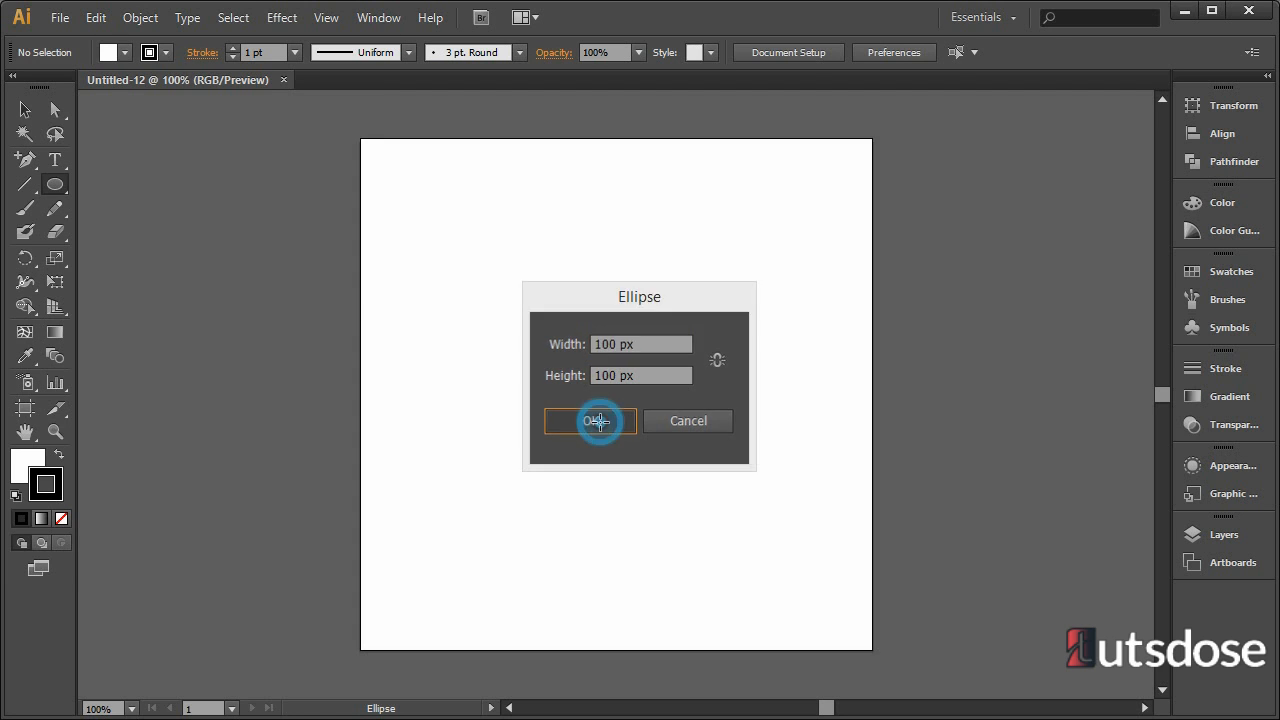
Fill the circle with black, hex 000000.
left_click(18, 458)
double_click(26, 463)
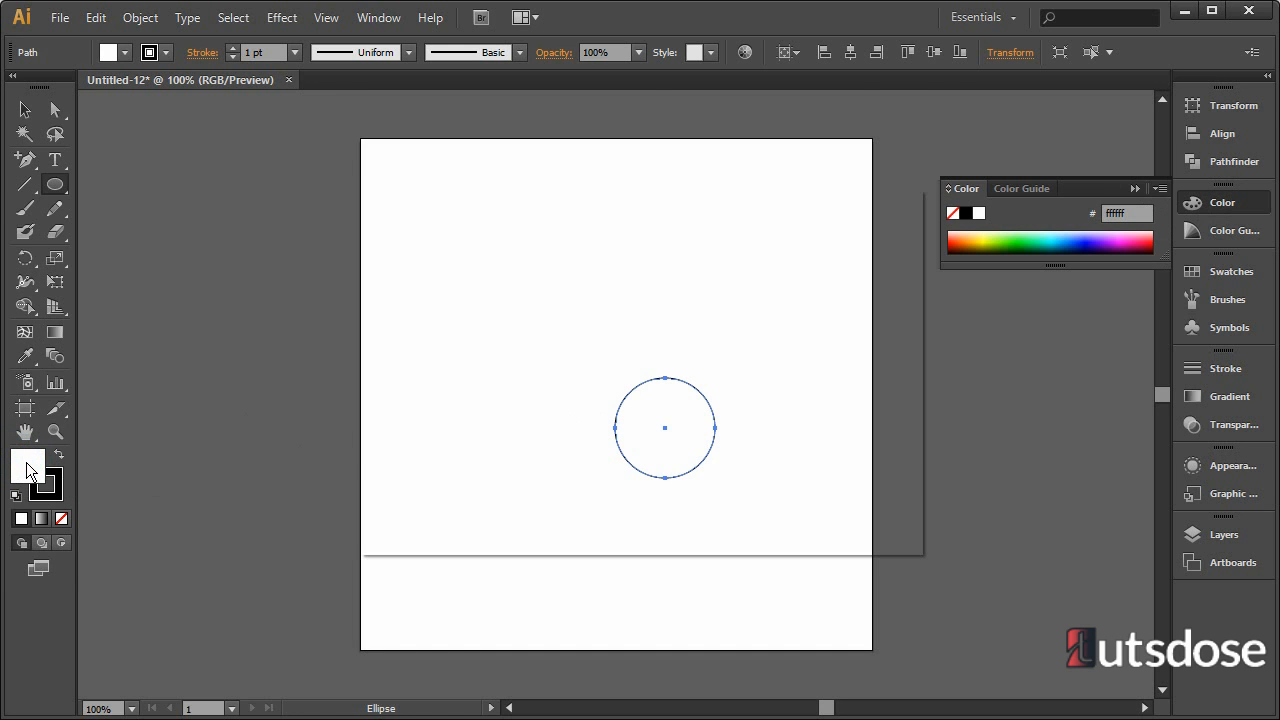
left_click_drag(389, 478, 376, 506)
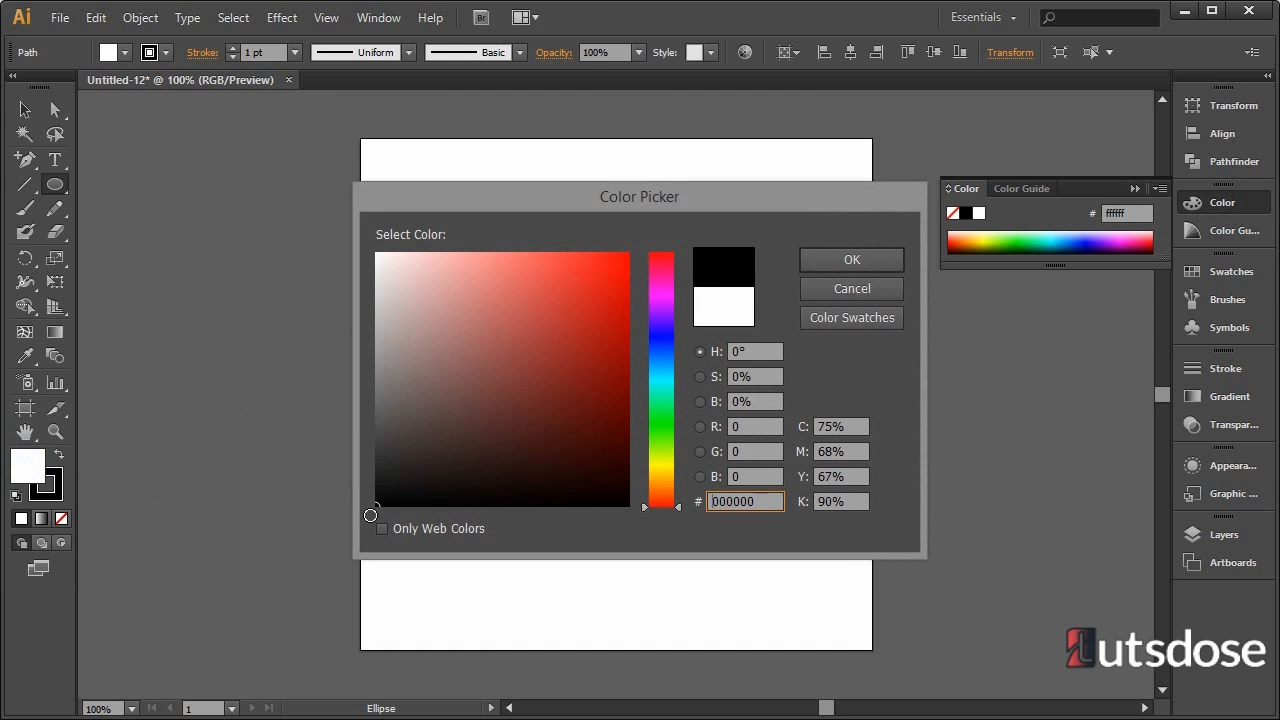
left_click(805, 258)
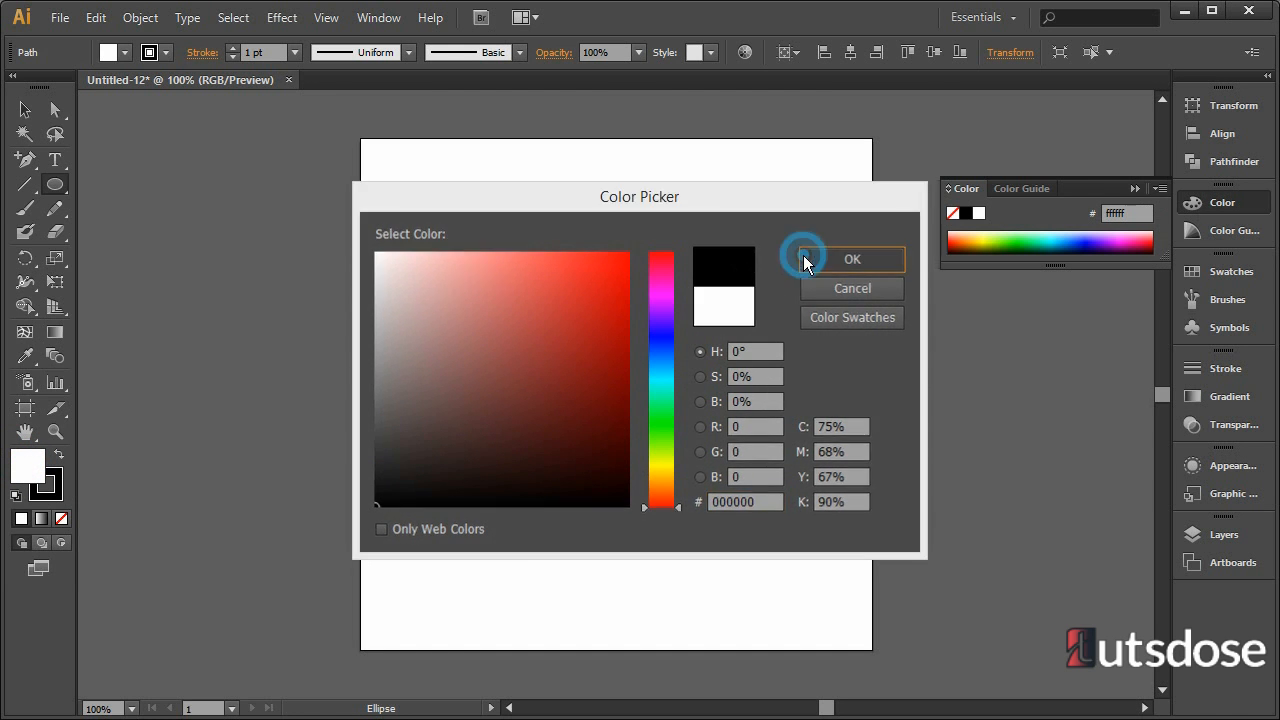
Remove the circle's stroke and centre the circle horizontally and vertically on the artboard.
left_click(50, 485)
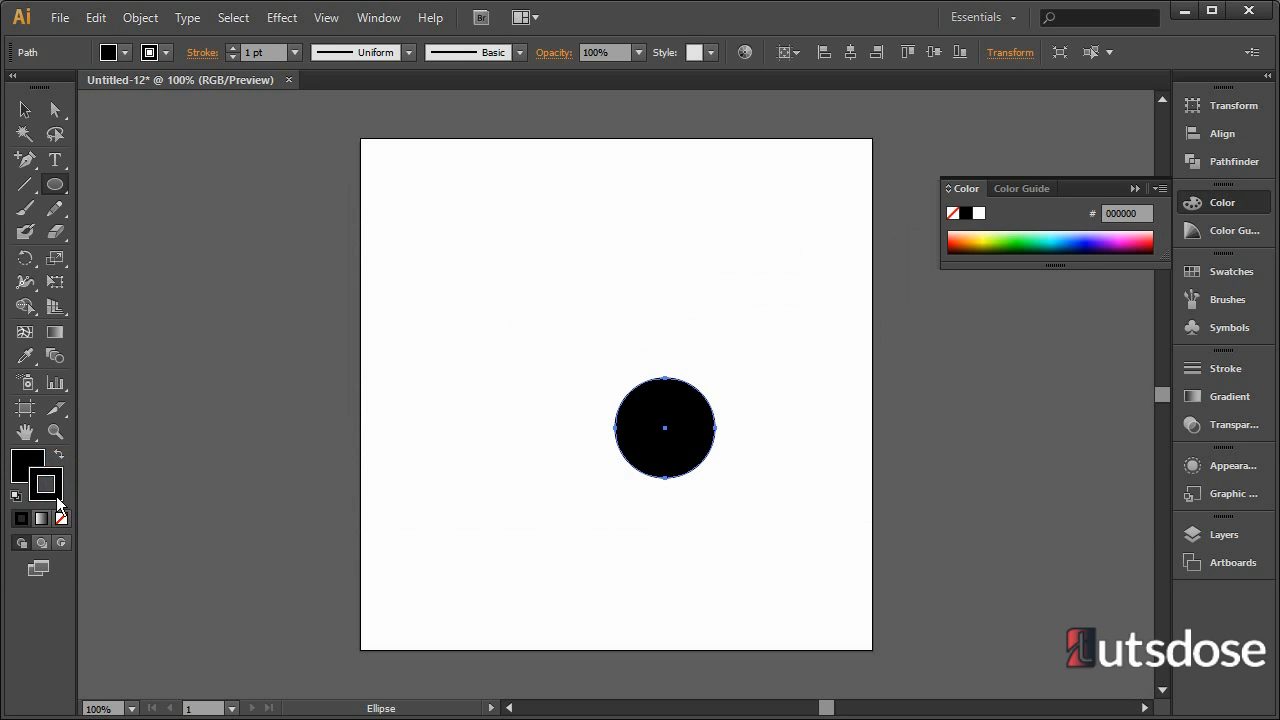
left_click(62, 520)
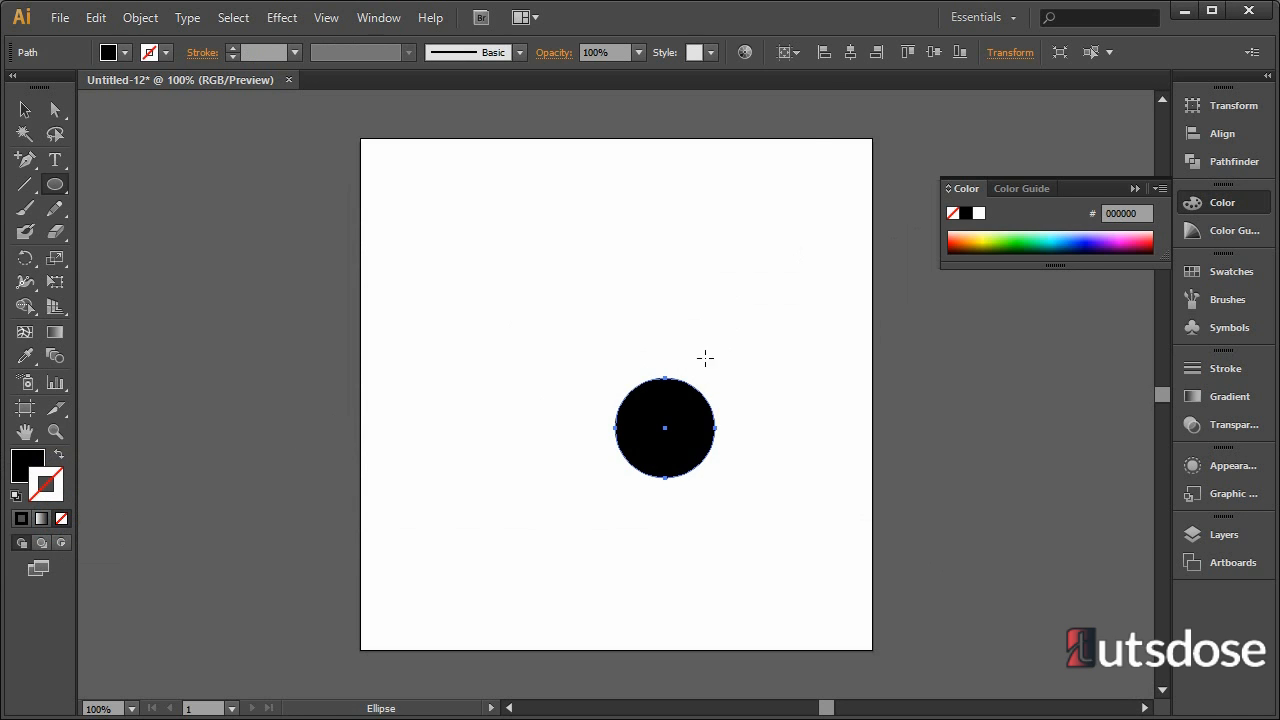
left_click(853, 52)
left_click(934, 52)
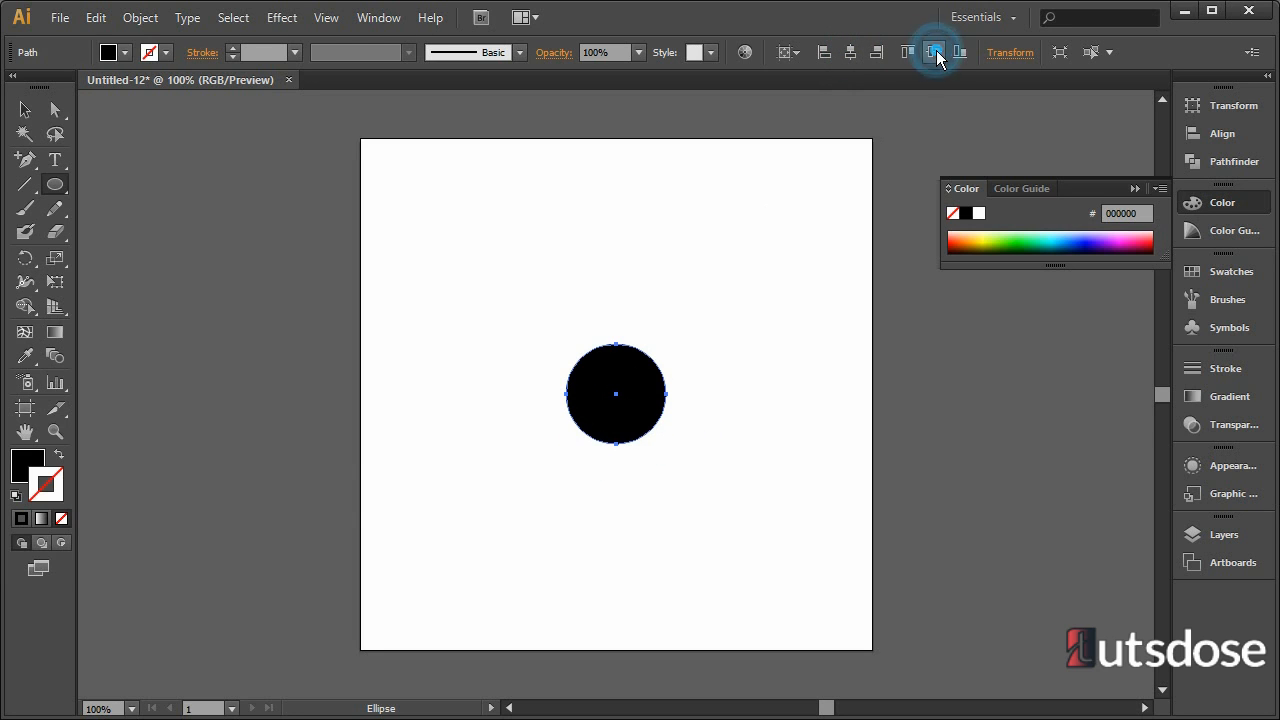
Duplicate the black circle, placing the copy slightly to the right of and below the original.
left_click(131, 708)
left_click(157, 396)
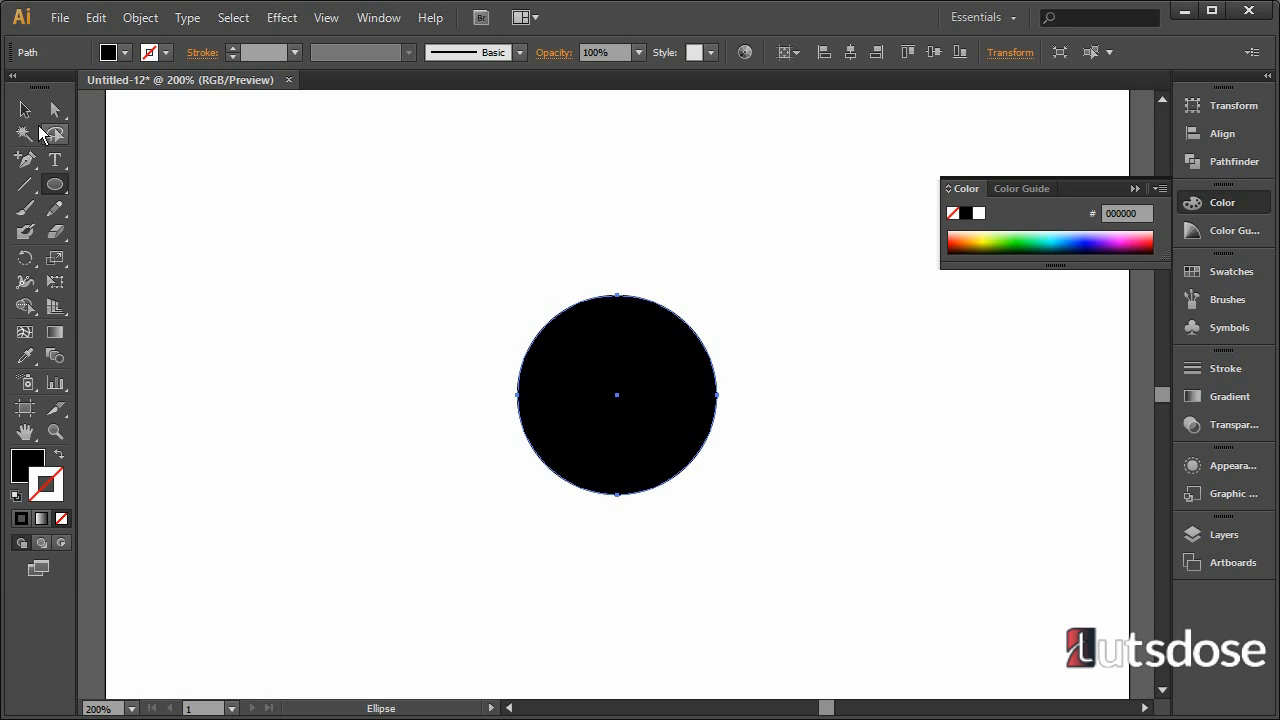
left_click(27, 116)
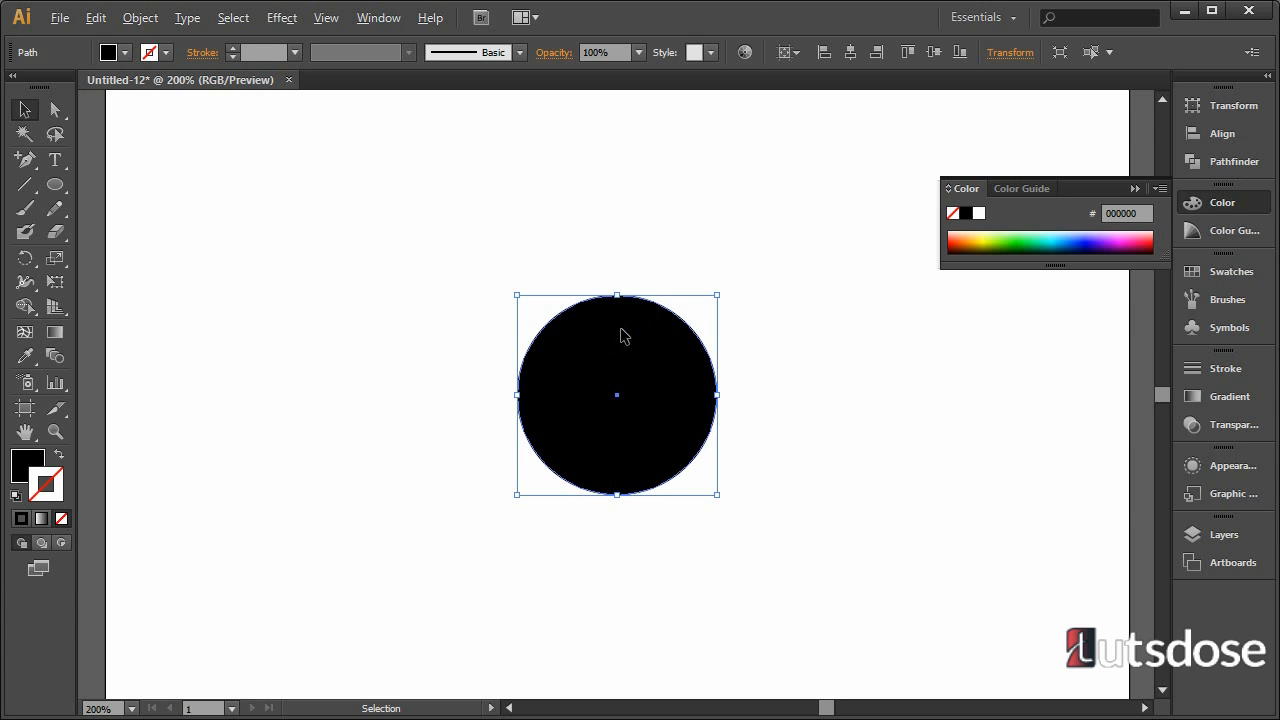
left_click_drag(621, 335, 641, 343)
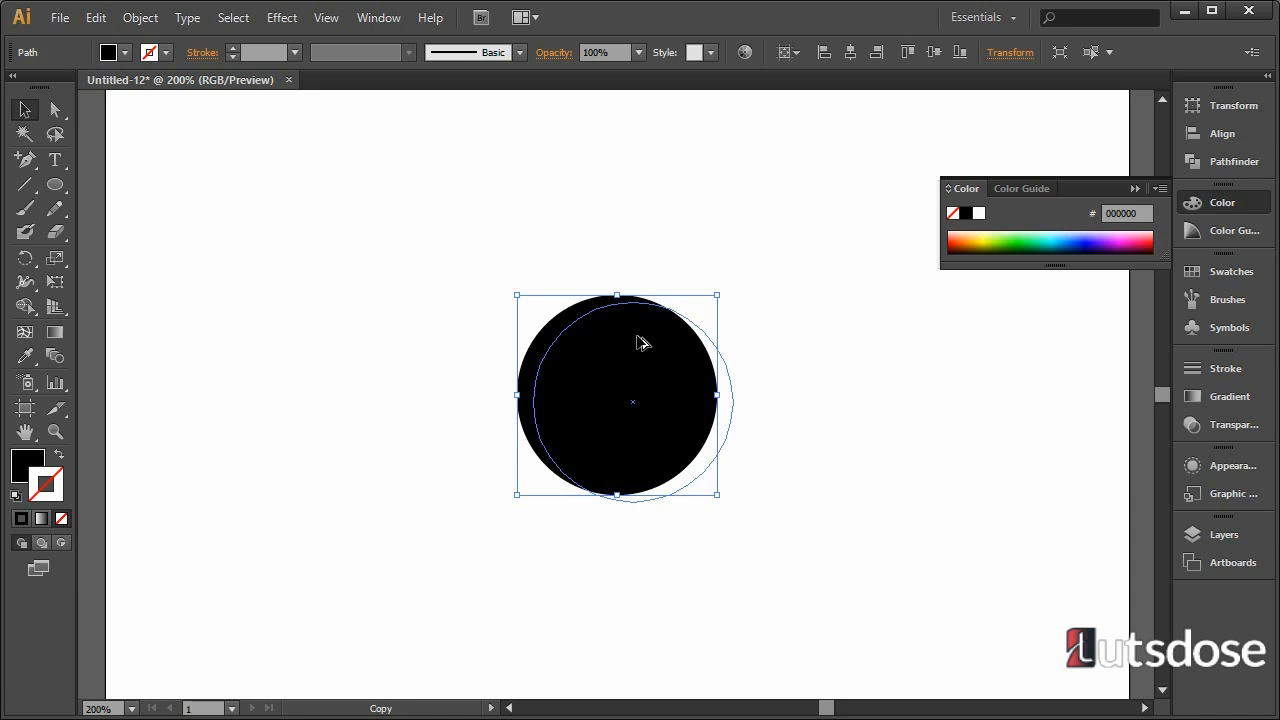
left_click_drag(641, 343, 641, 343)
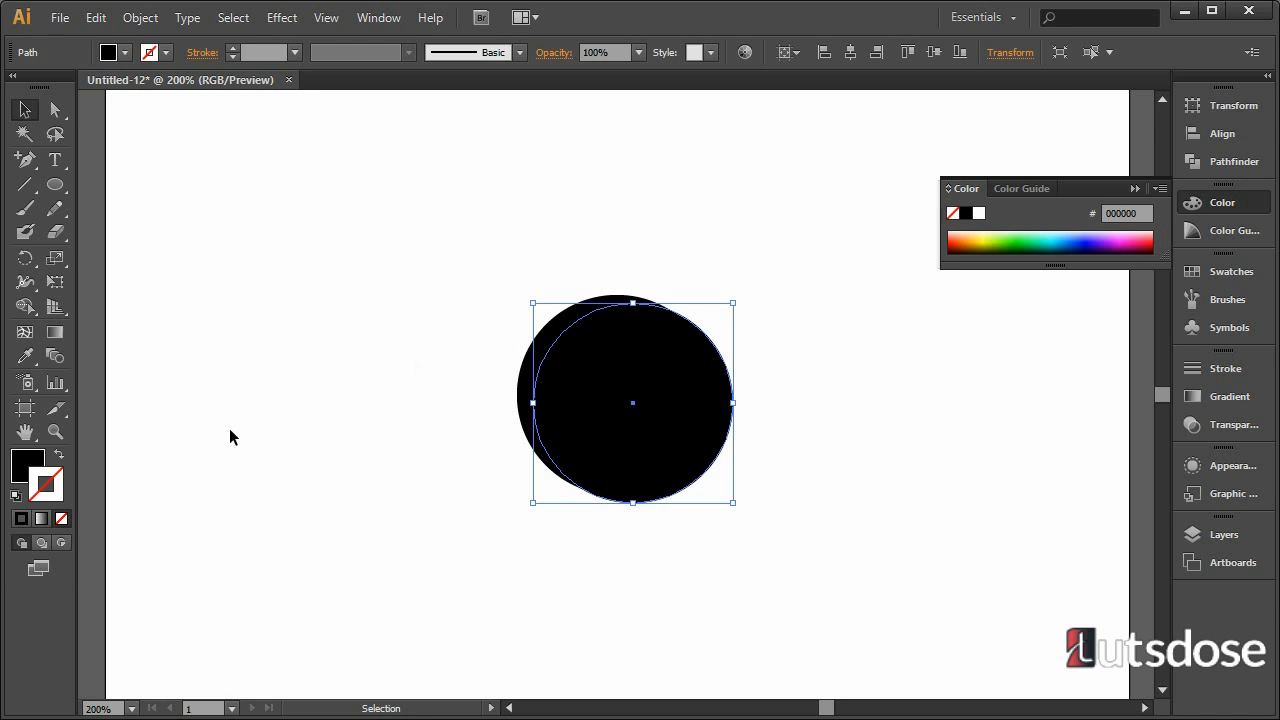
Fill the copied circle with white, hex ffffff.
left_click(19, 463)
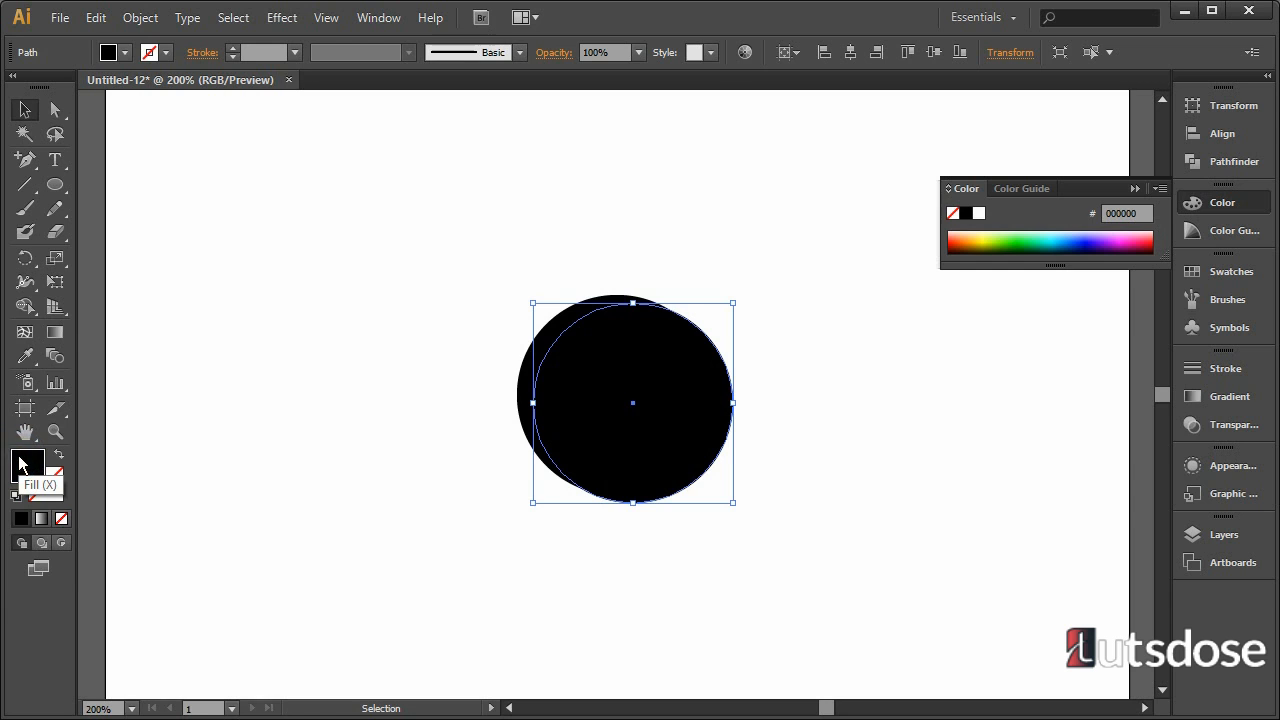
double_click(19, 463)
left_click_drag(387, 319, 376, 254)
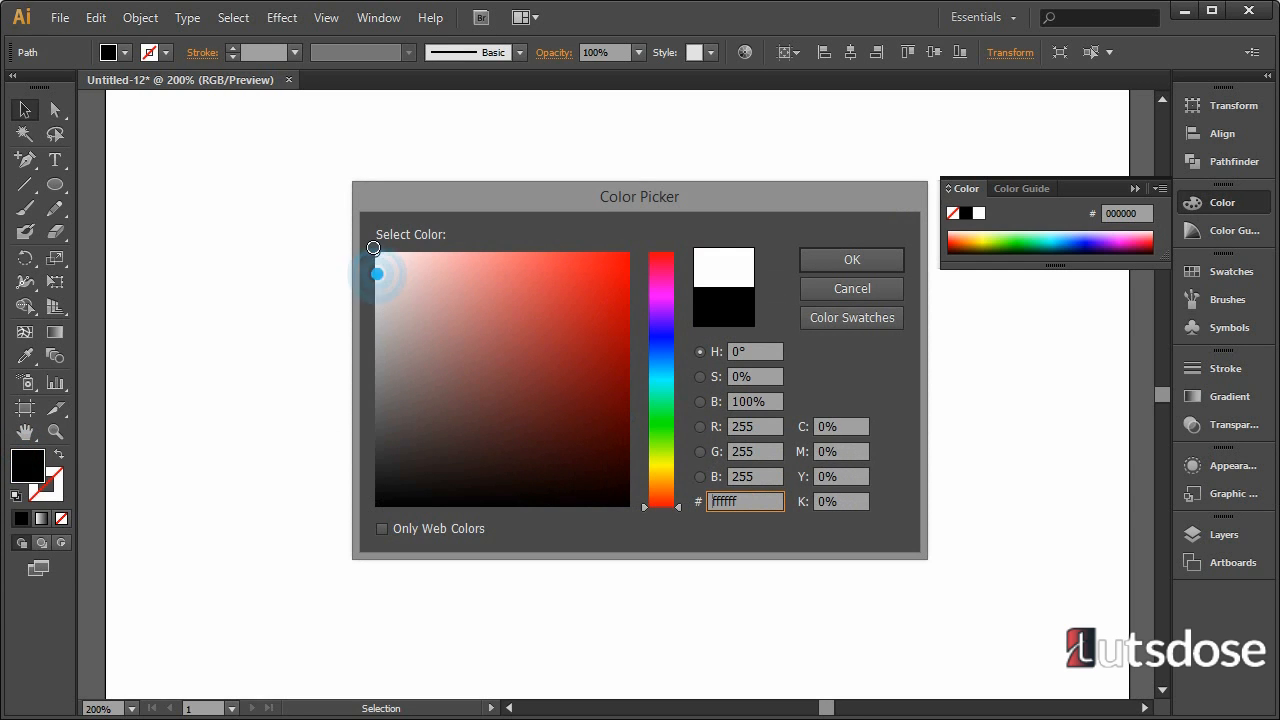
left_click(822, 258)
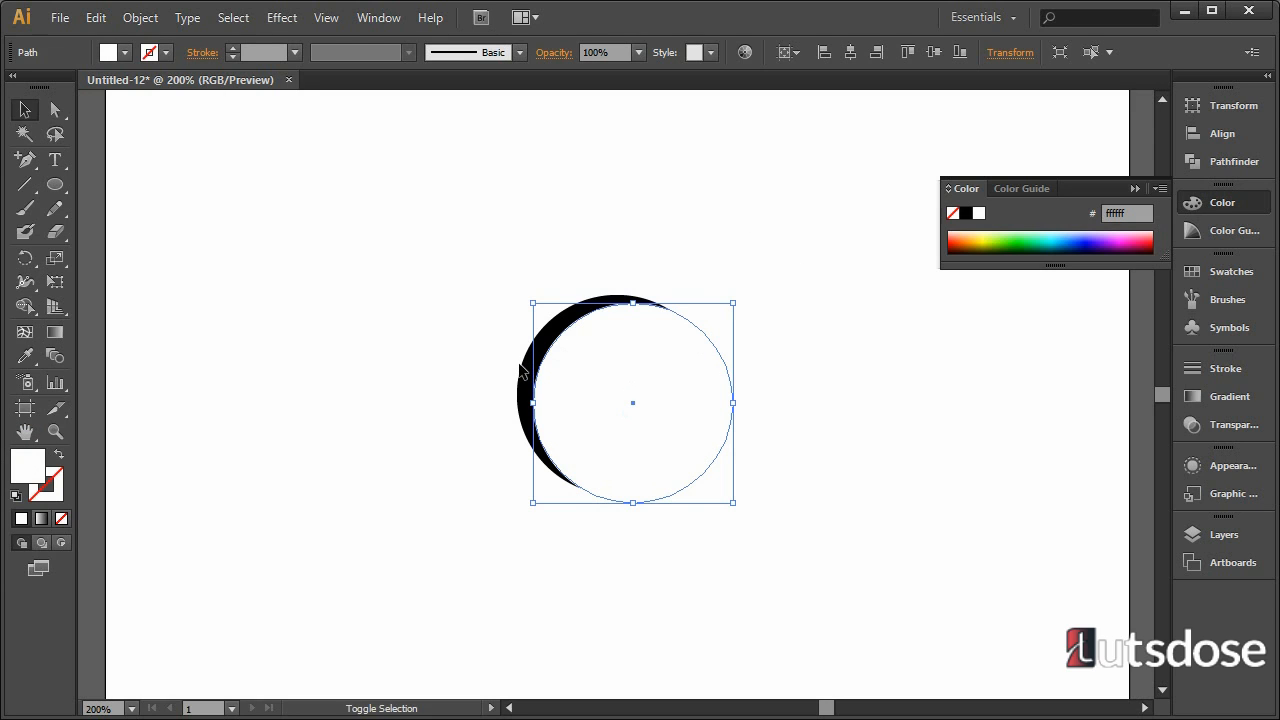
Align the white and black circles with each other on their horizontal and vertical centres.
left_click(521, 372, "shift")
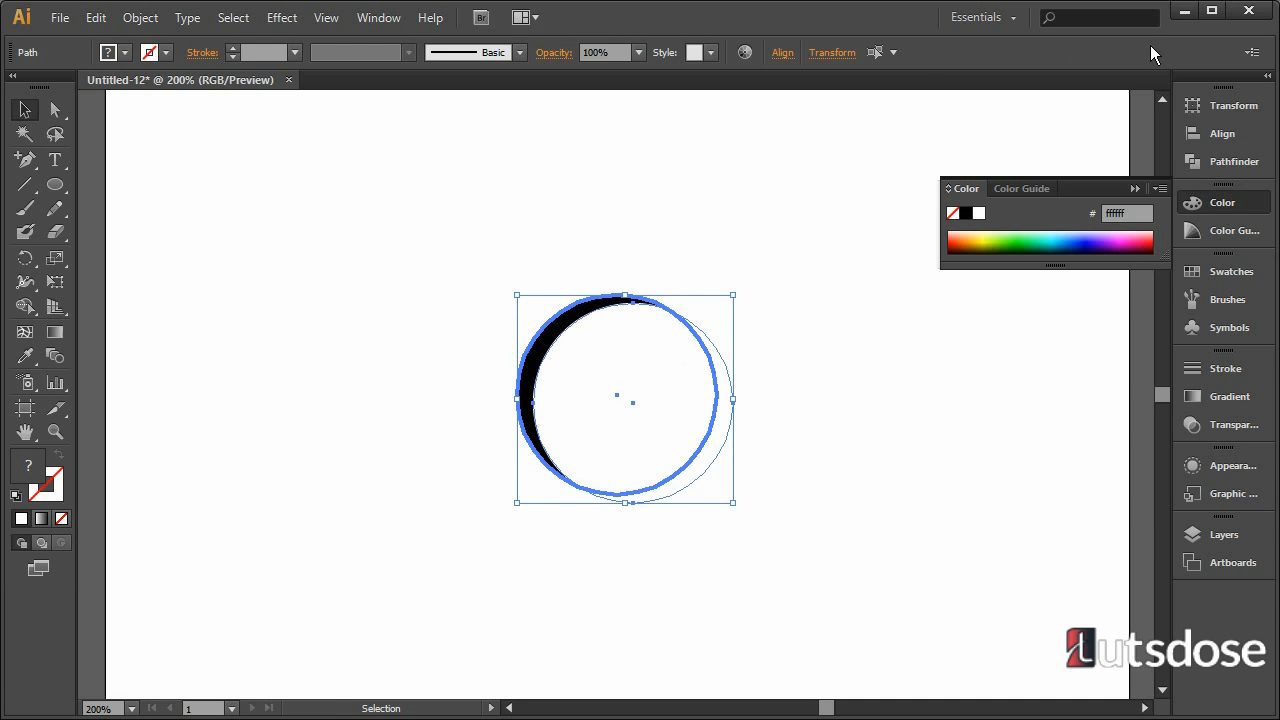
left_click(1207, 131)
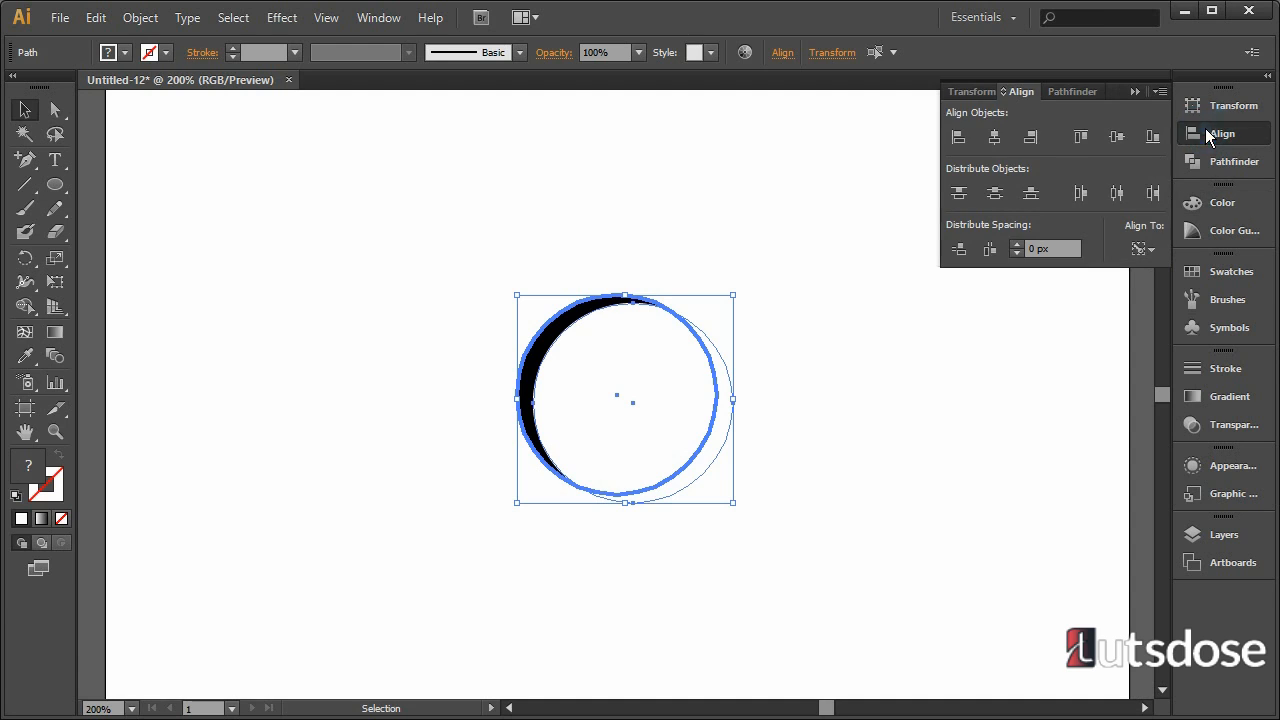
left_click(989, 145)
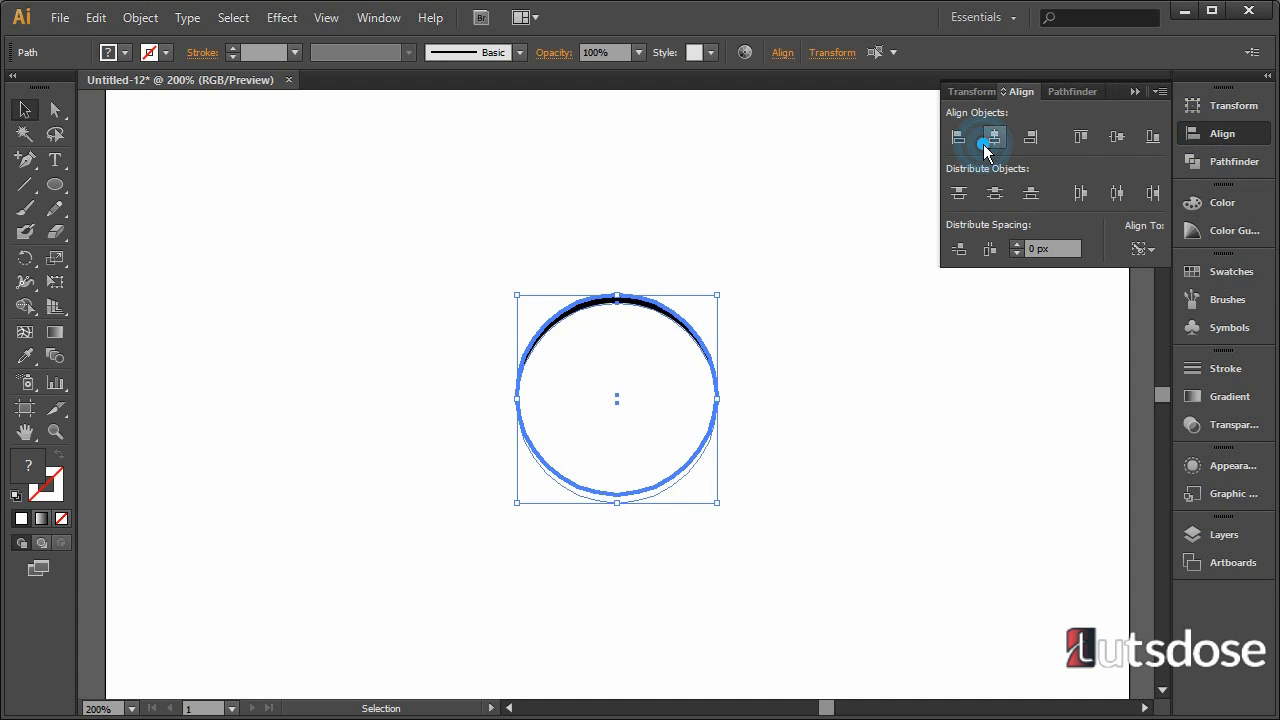
left_click(1116, 141)
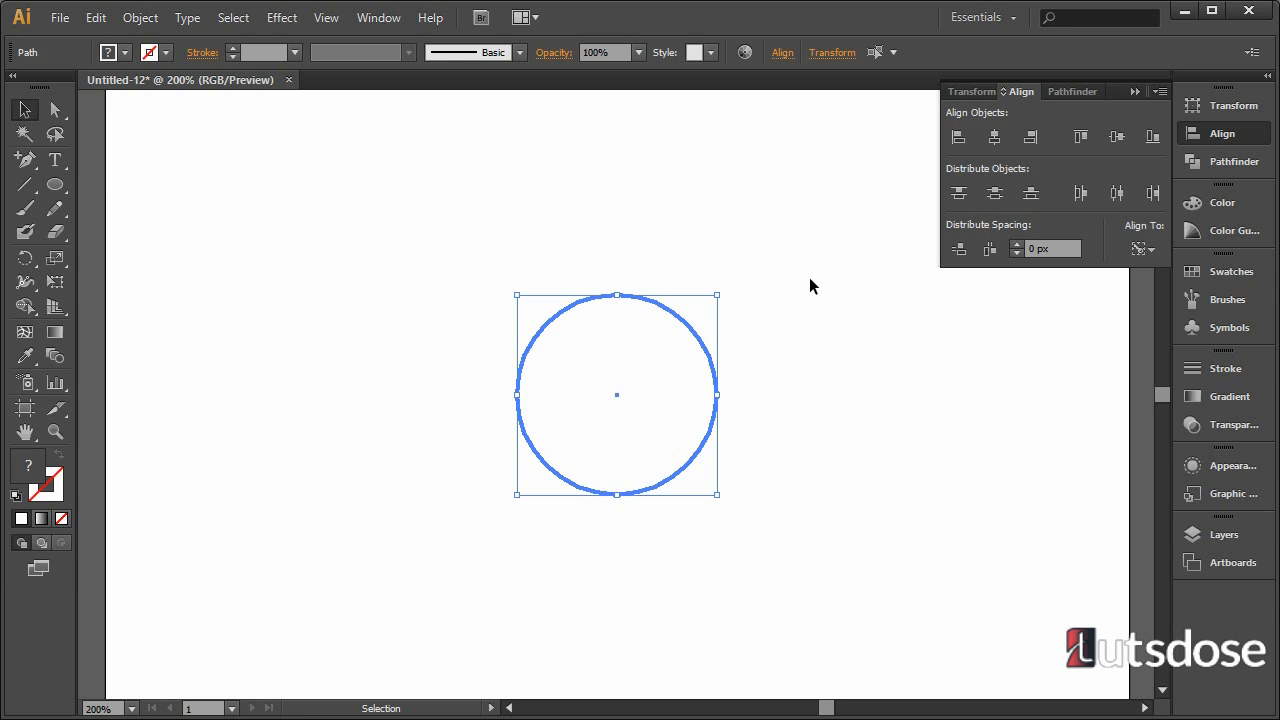
Scale the white circle down proportionally from its centre to a little under two thirds of the black circle's diameter, forming a ring.
left_click(771, 411)
left_click(622, 353)
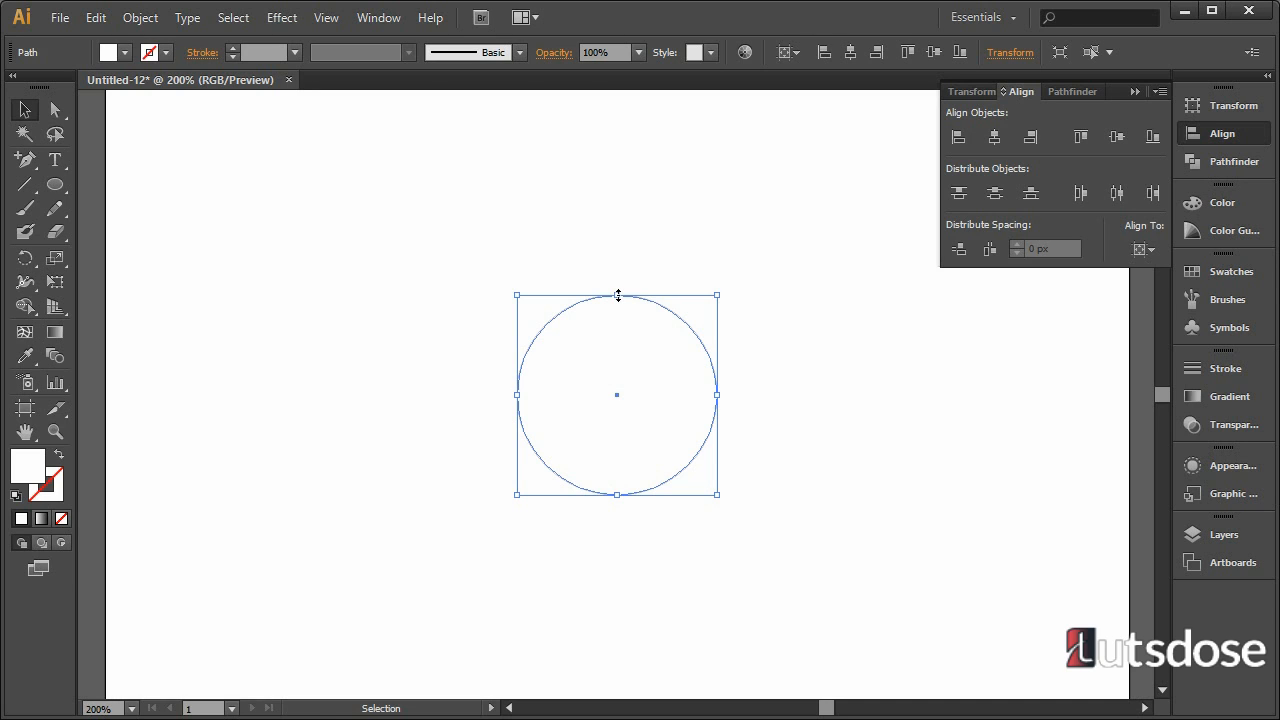
key("shift")
mouse_move(618, 295)
left_mouse_down()
mouse_move(617, 310)
mouse_move(617, 263)
mouse_move(616, 336)
mouse_move(614, 271)
mouse_move(615, 314)
left_mouse_up()
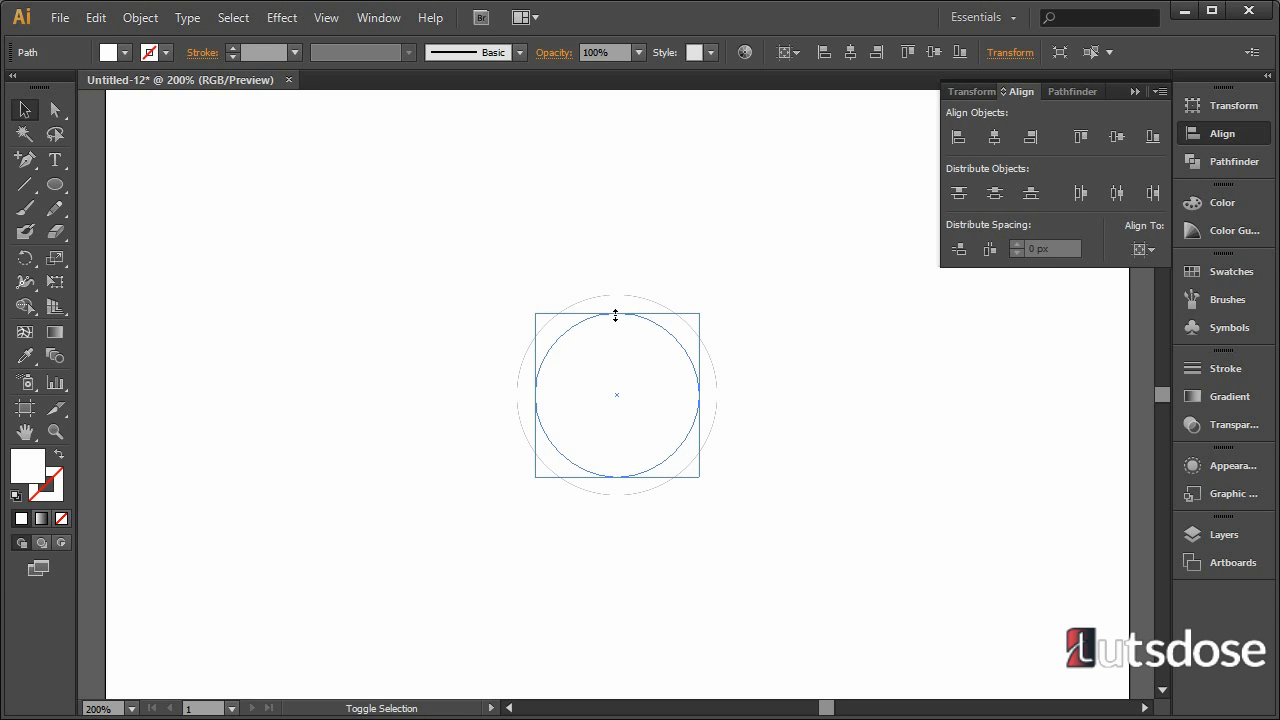
left_click_drag(615, 314, 615, 333)
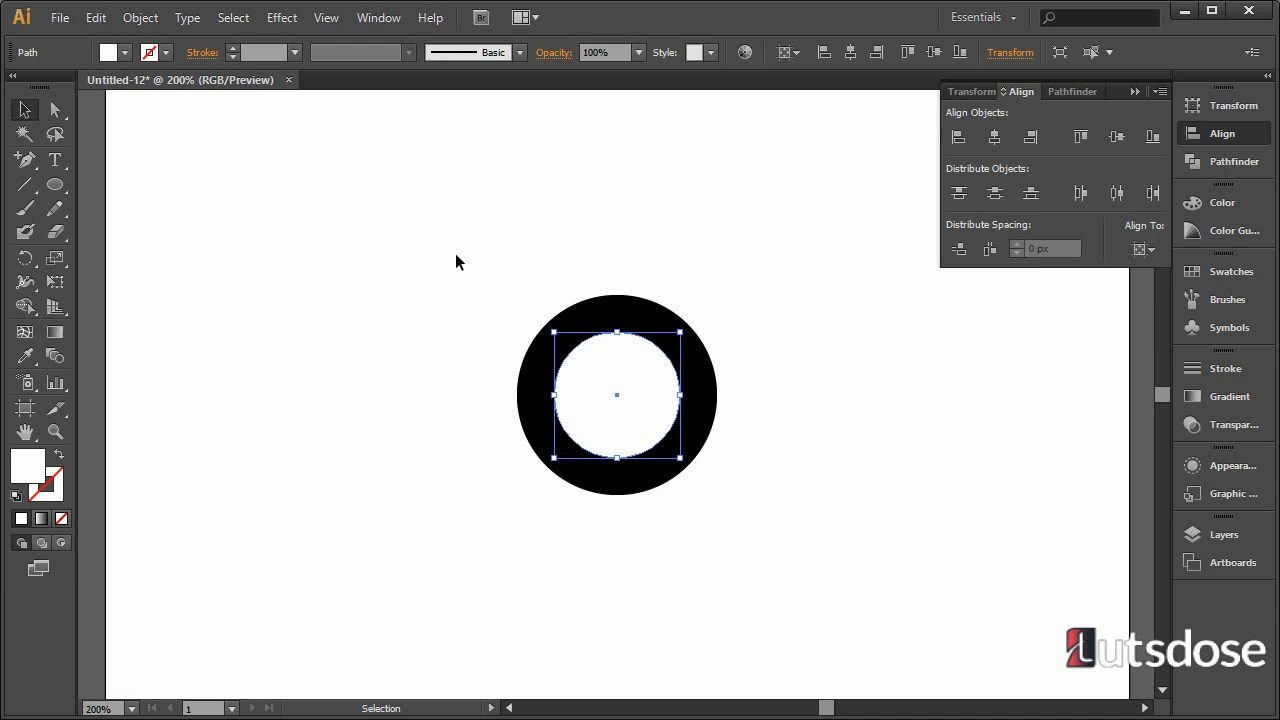
Draw a 20 × 20 px square to the upper left of the ring with the Rectangle tool.
left_click(60, 188)
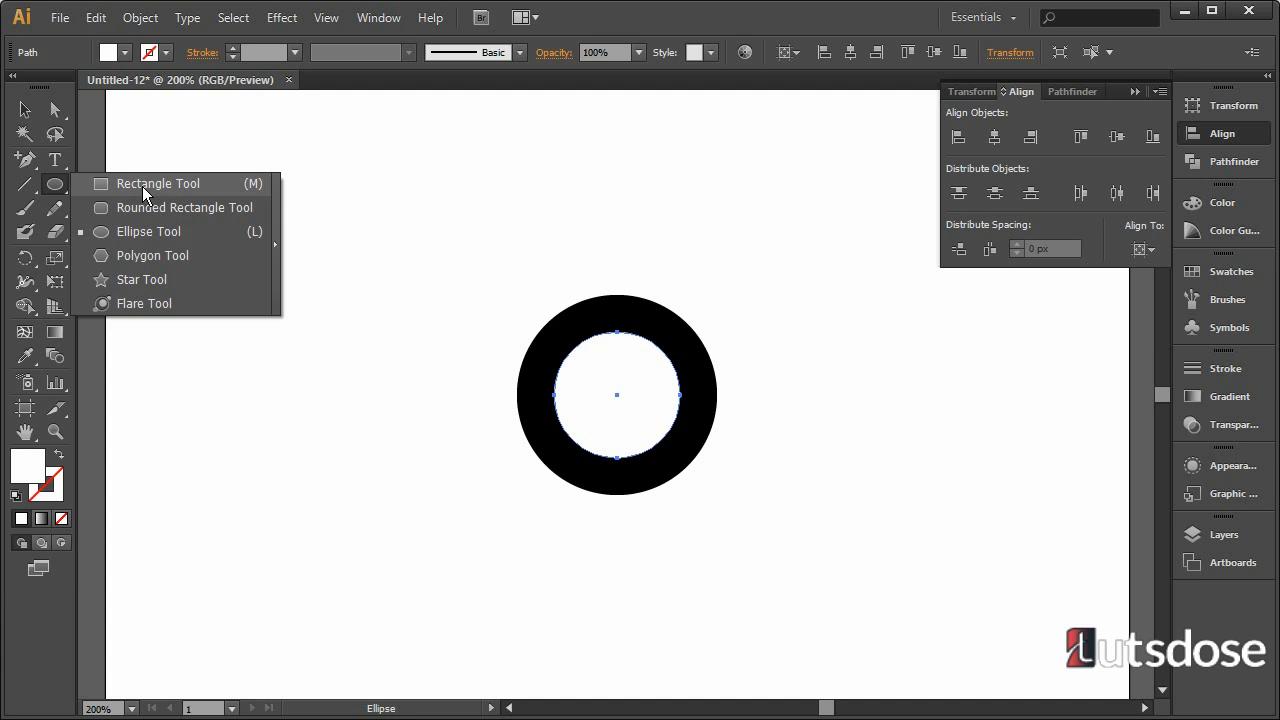
left_click(142, 186)
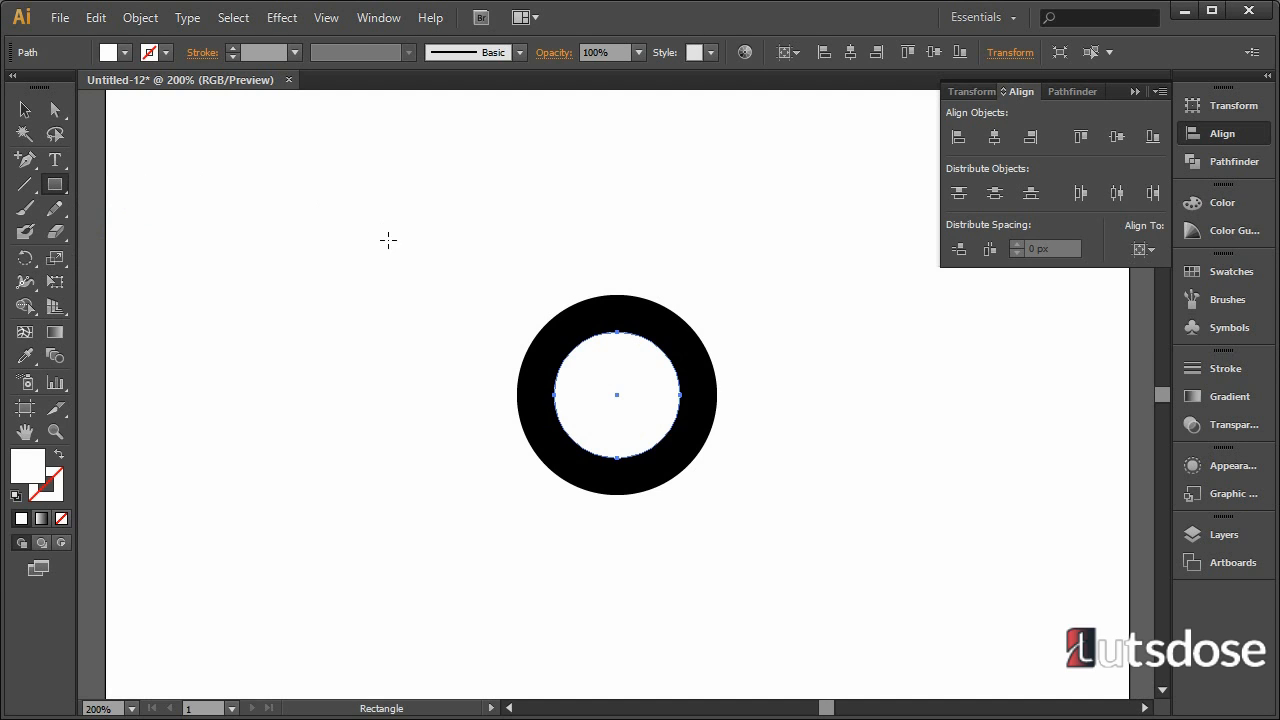
left_click(410, 316)
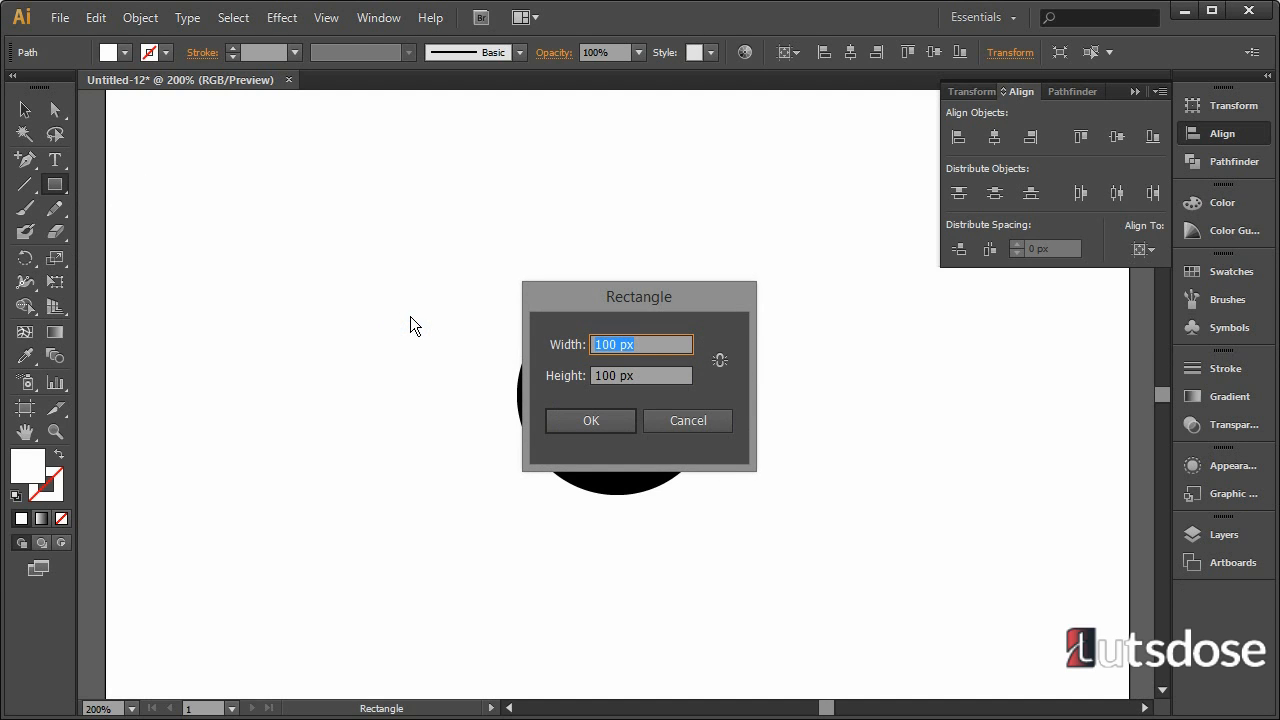
type("20")
key("Tab")
type("20")
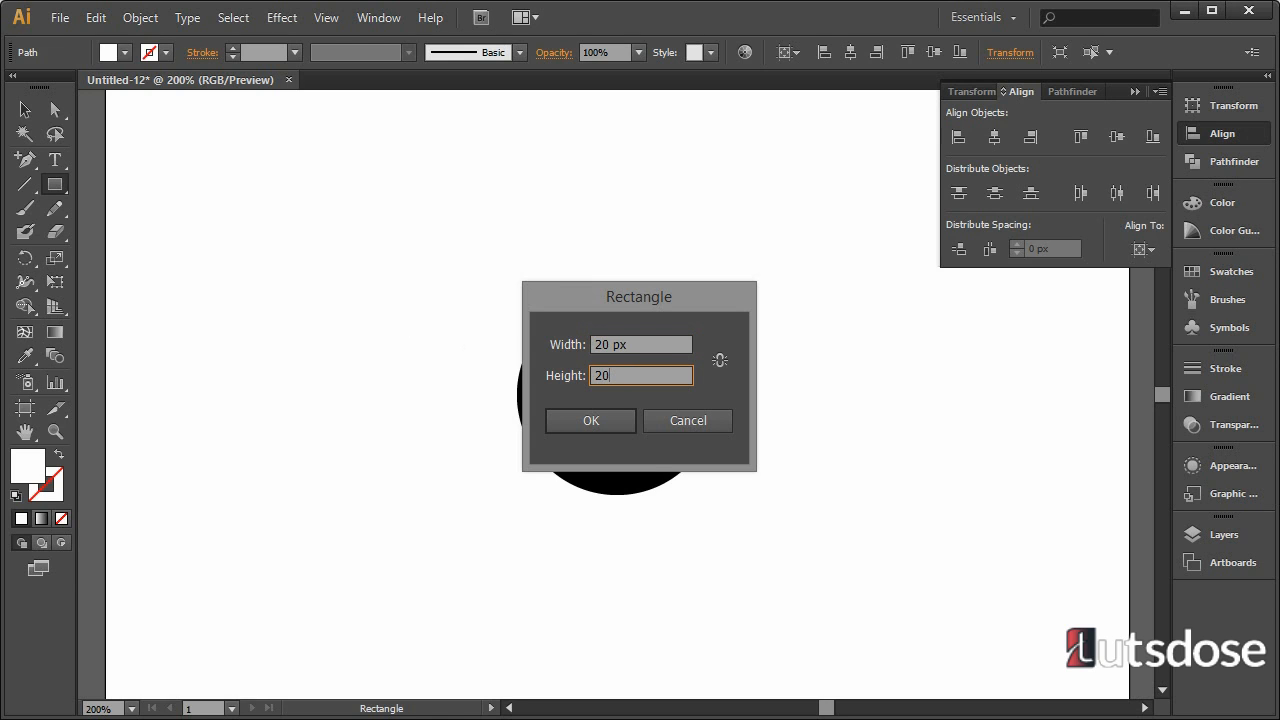
left_click(580, 414)
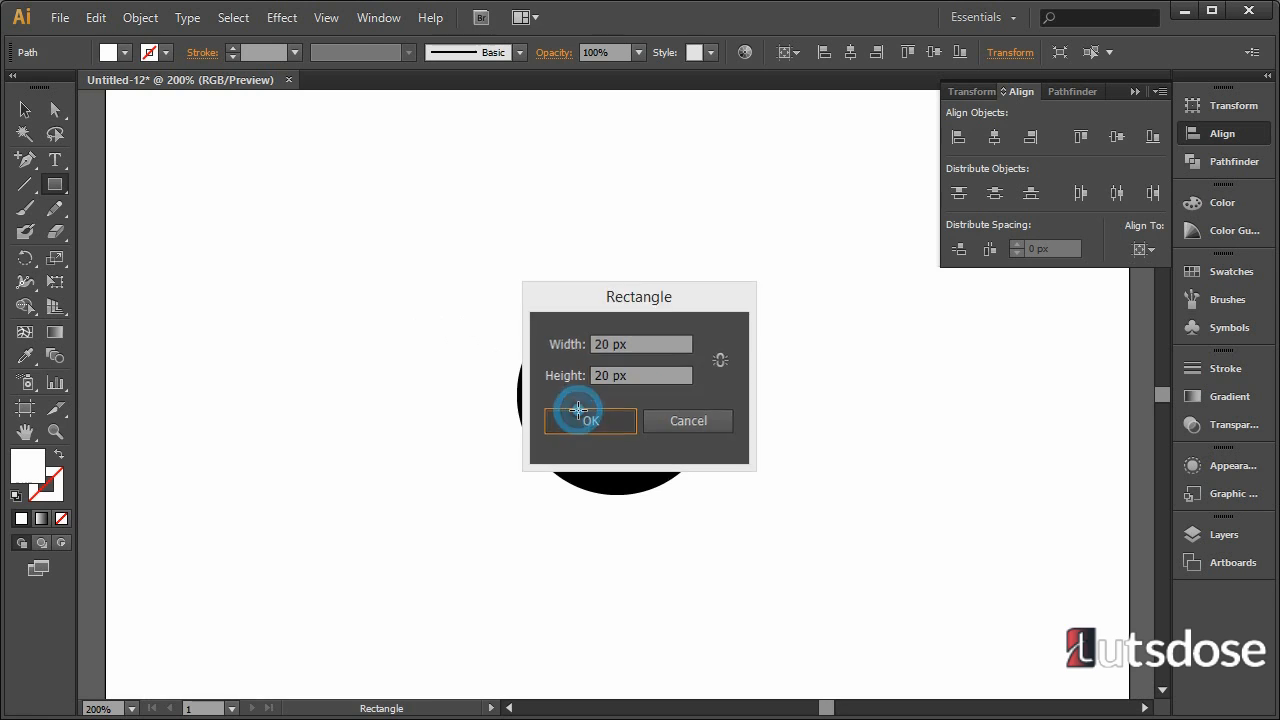
Fill the small square beside the ring with black.
double_click(33, 465)
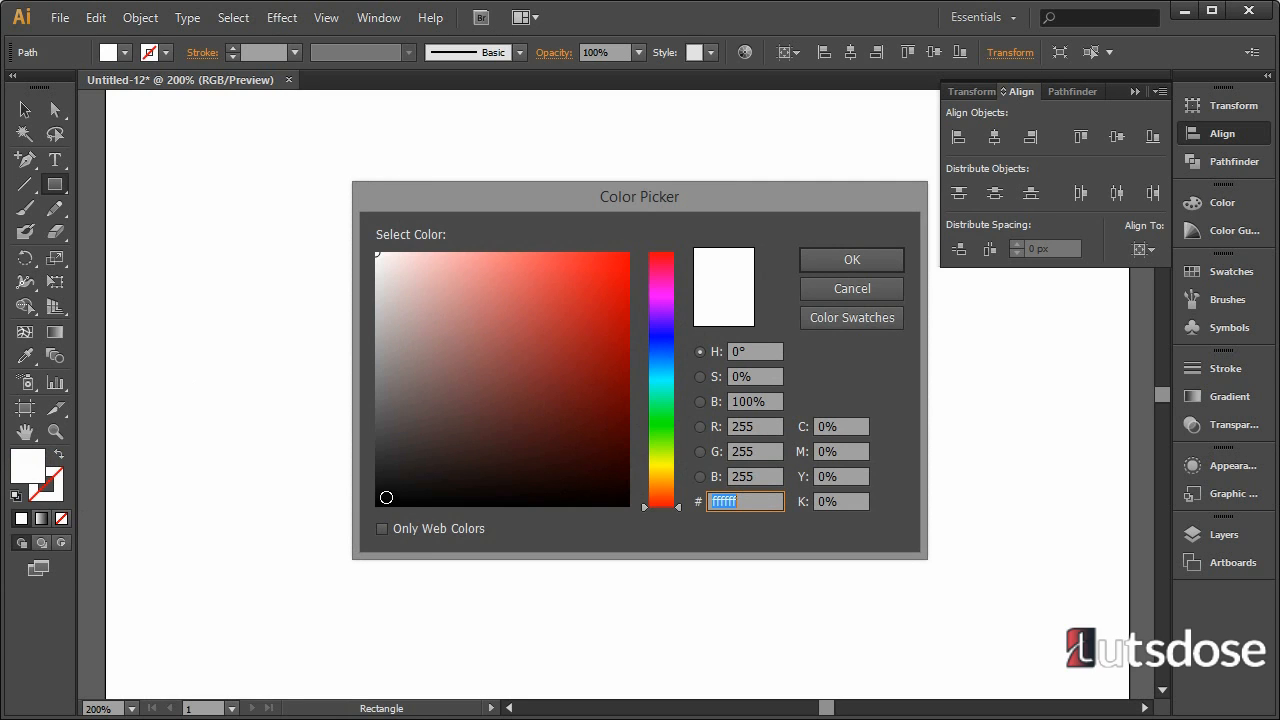
left_click(380, 503)
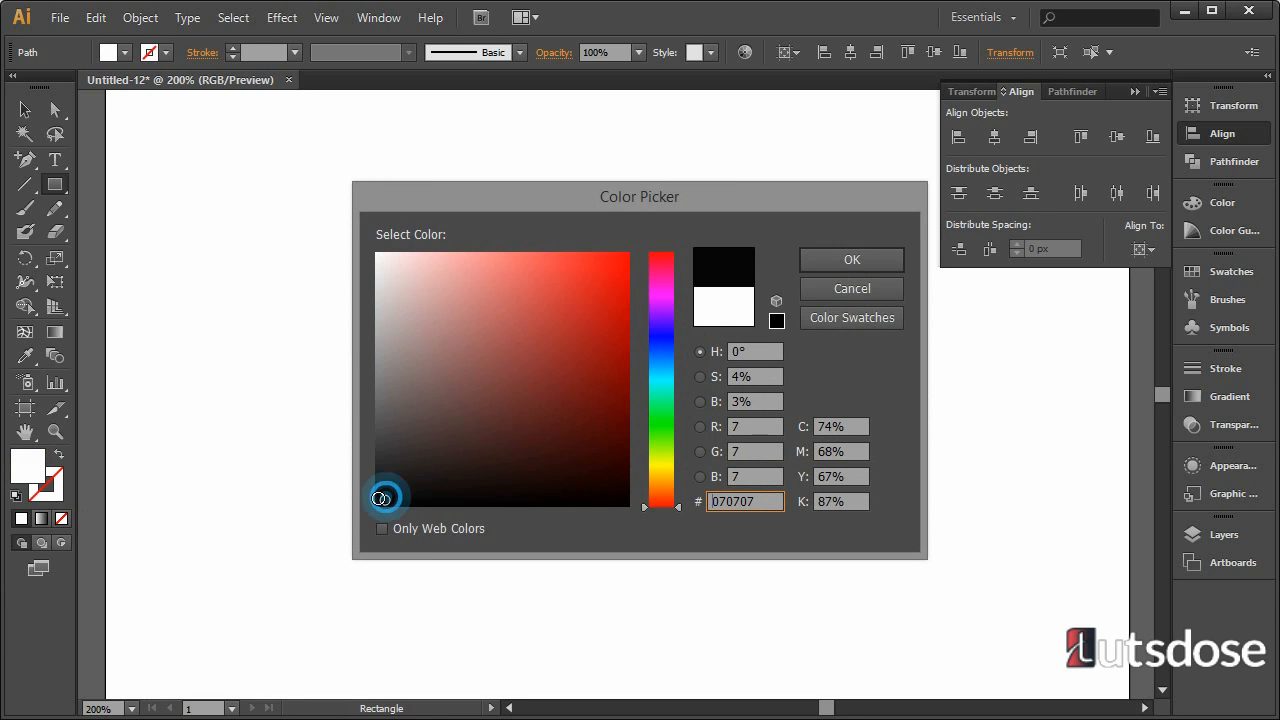
left_click(817, 255)
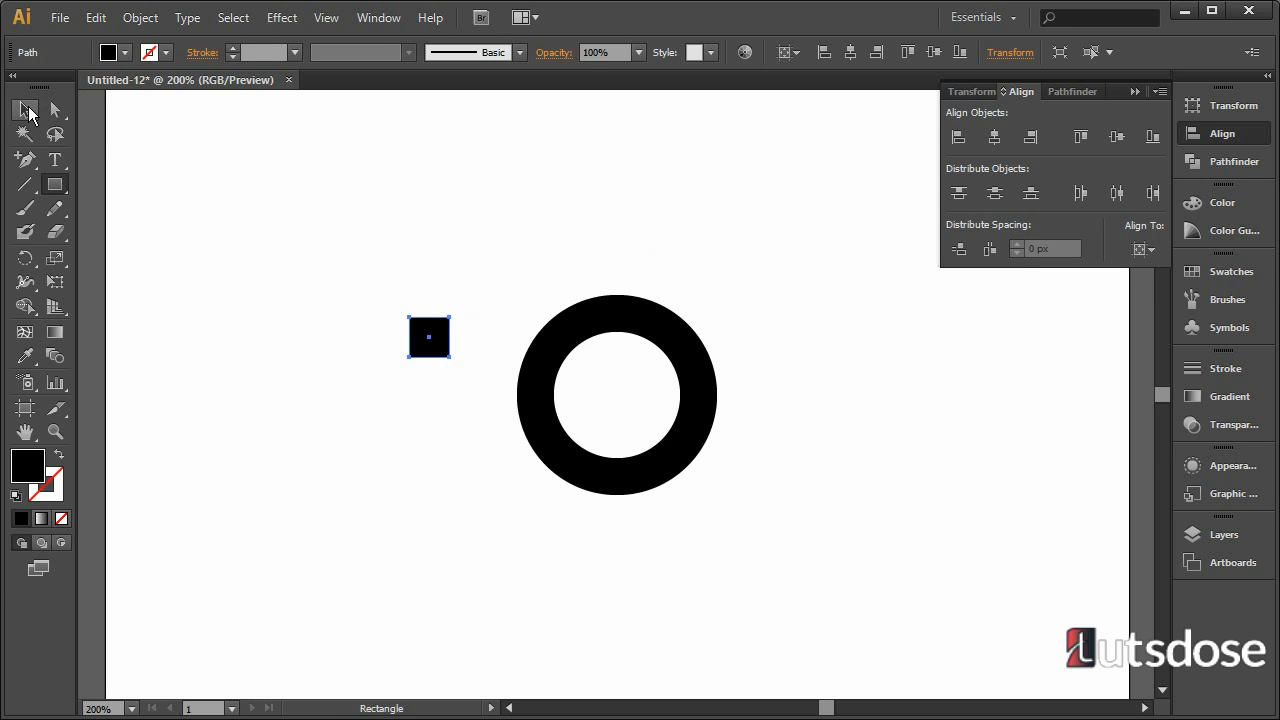
Place the small square on the ring's top edge and duplicate it onto the bottom, right and left edges.
left_click(27, 110)
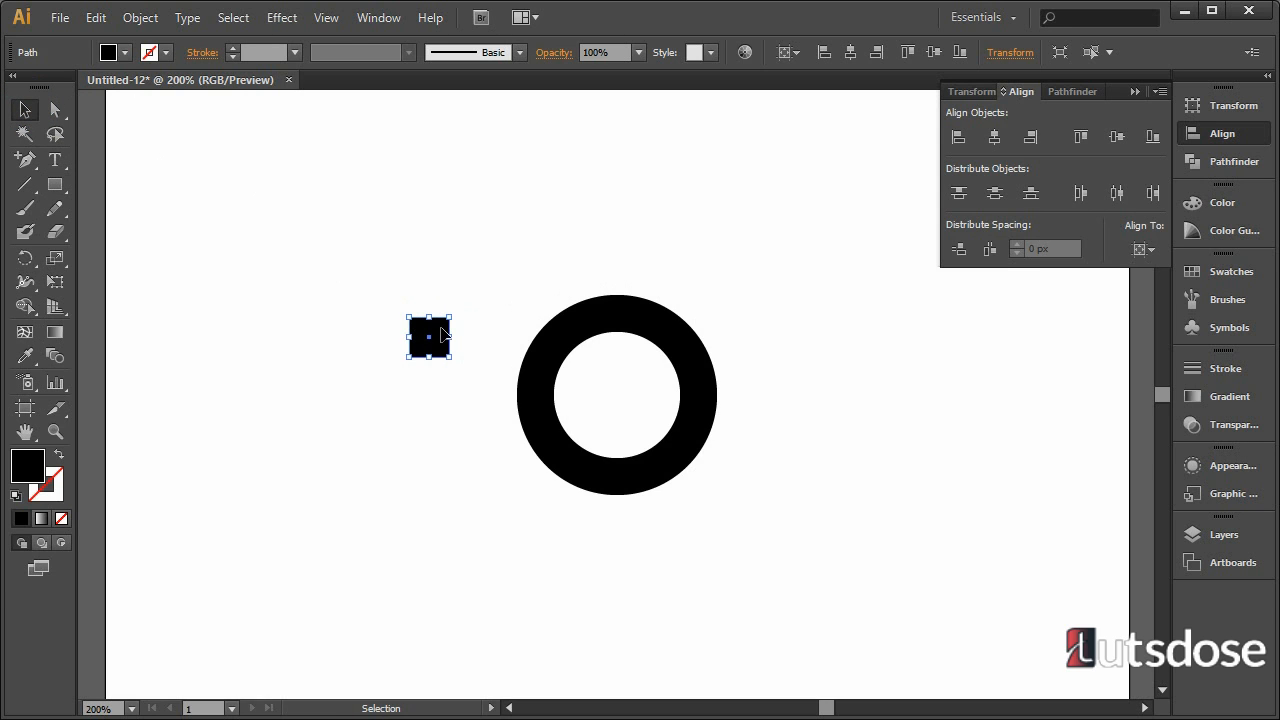
left_click_drag(443, 334, 630, 291)
left_click_drag(631, 291, 631, 492)
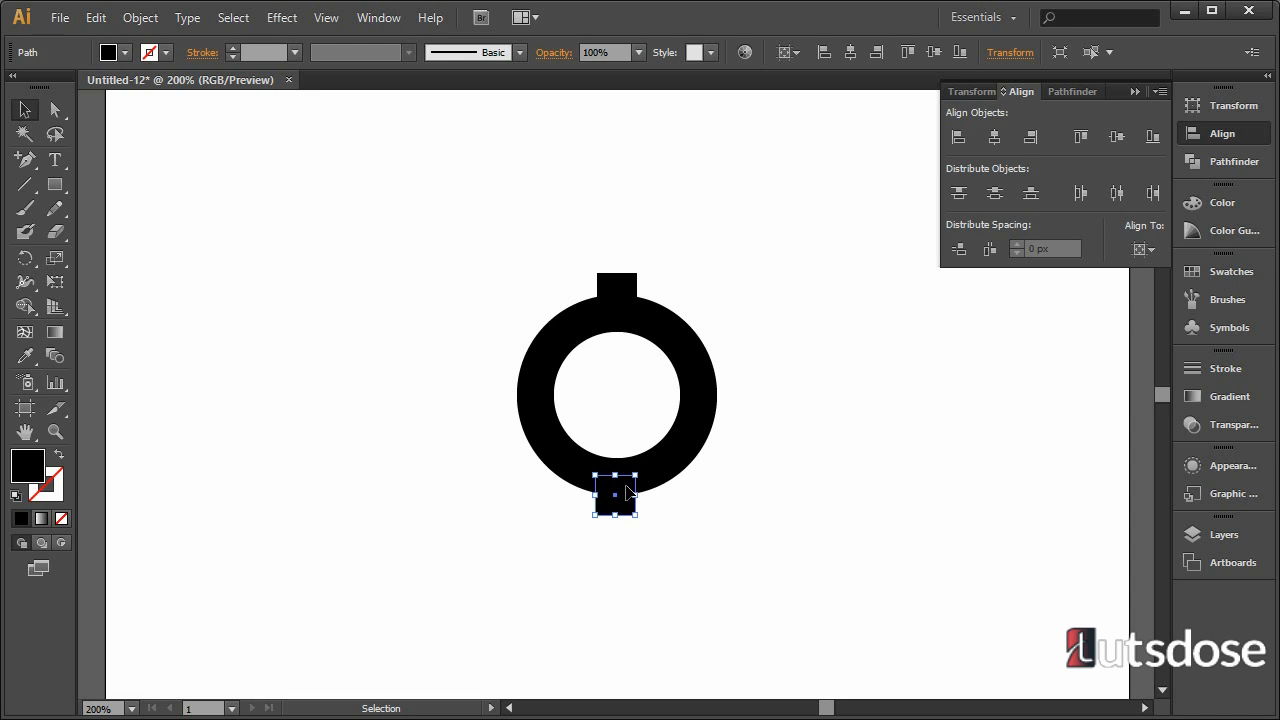
left_click_drag(628, 491, 726, 389)
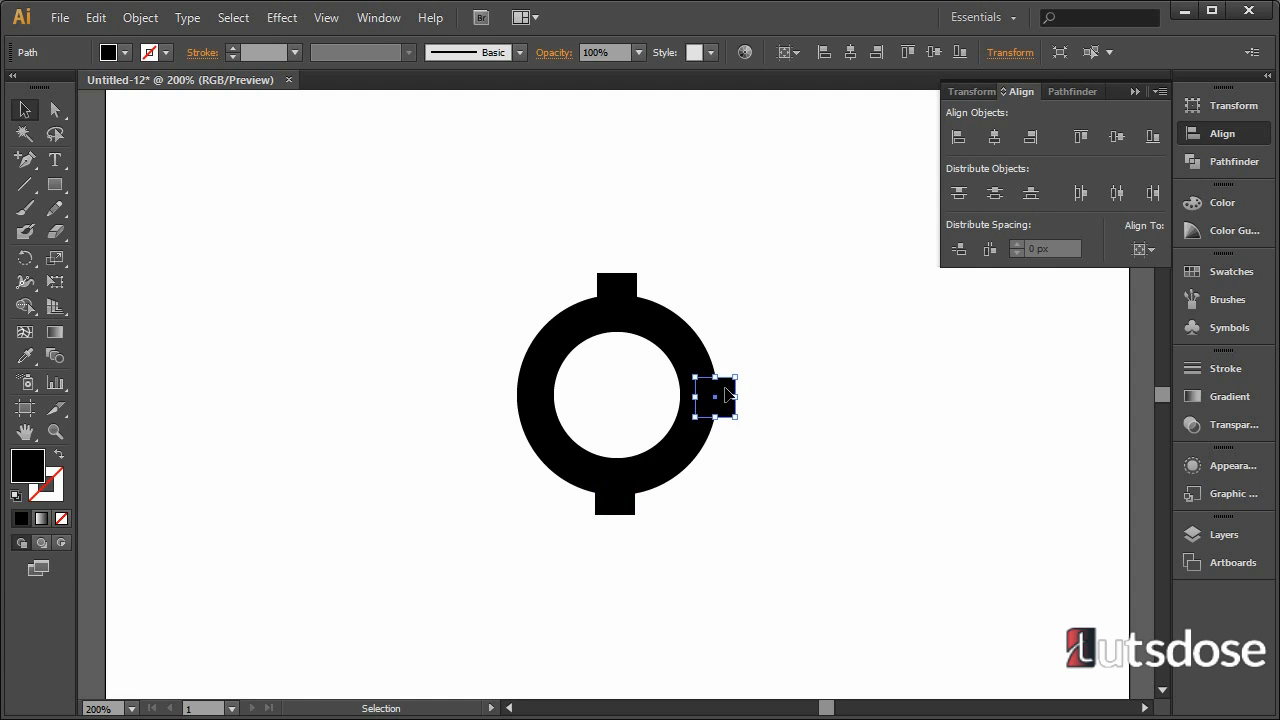
left_click_drag(725, 392, 529, 392)
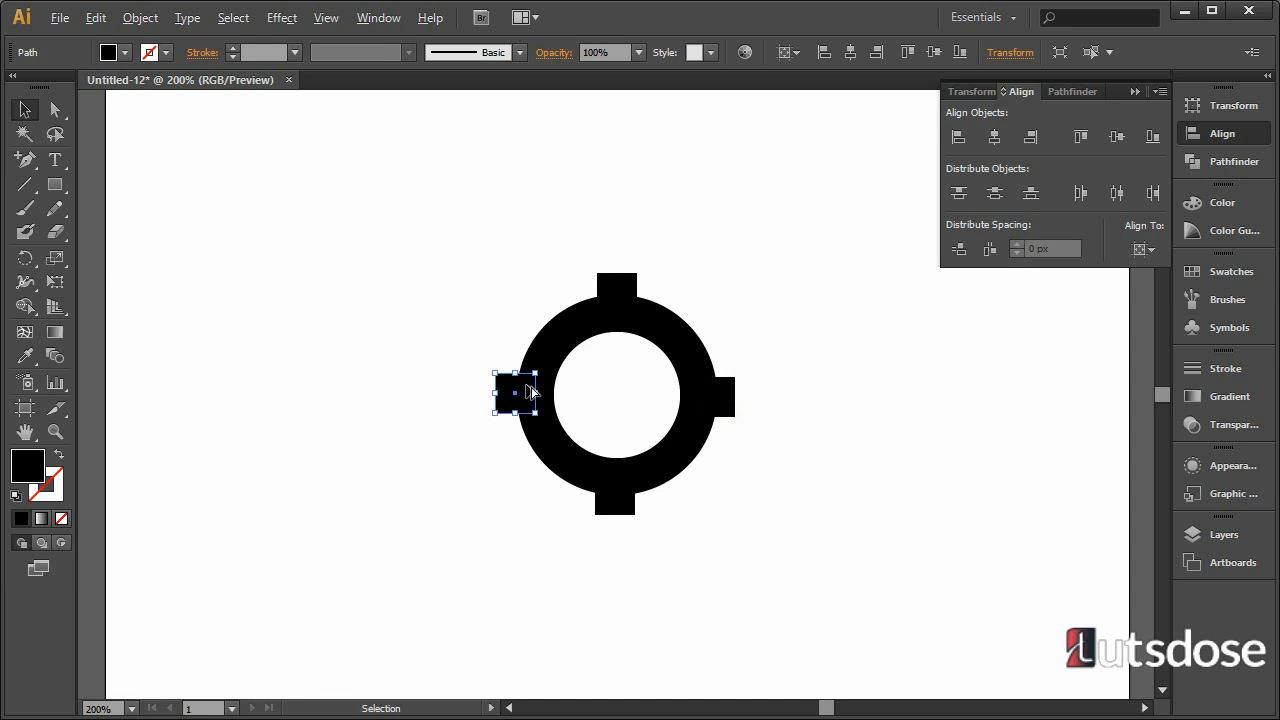
Duplicate the left tooth, rotate the copy -45°, and place it on the ring's upper-left edge with another copy at the lower right.
left_click_drag(530, 392, 538, 308)
left_click(1208, 104)
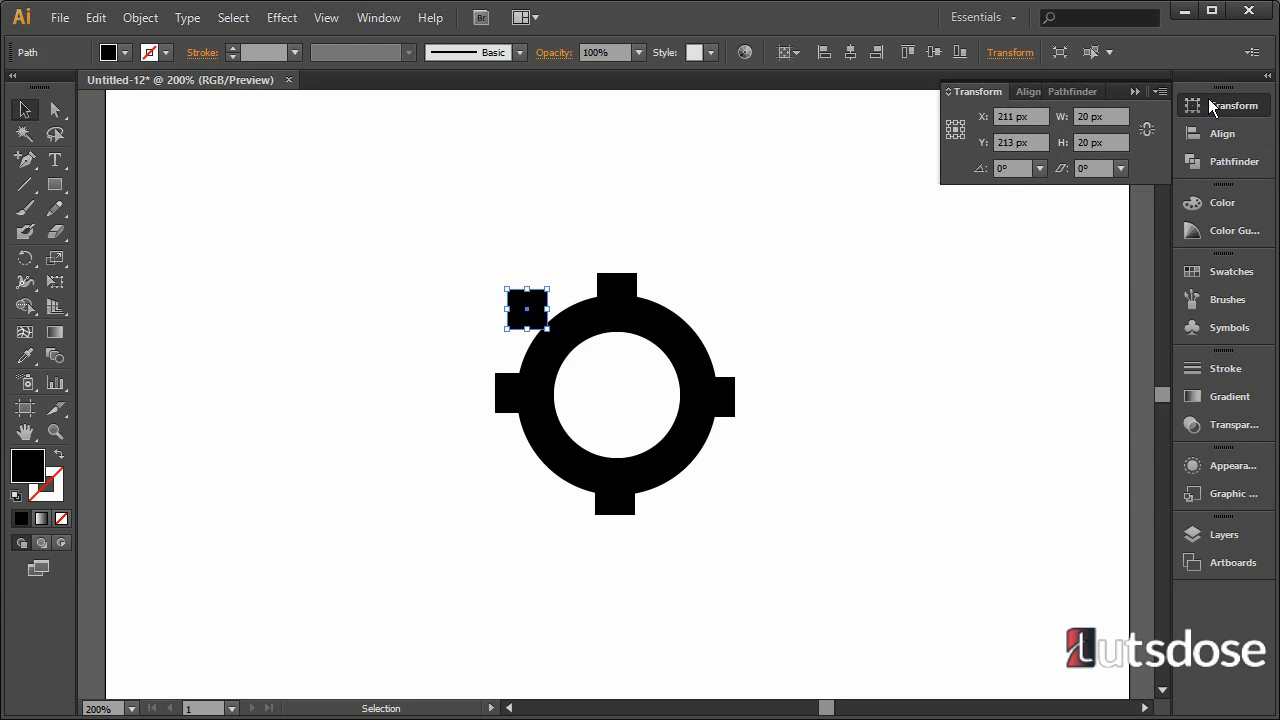
left_click(1038, 168)
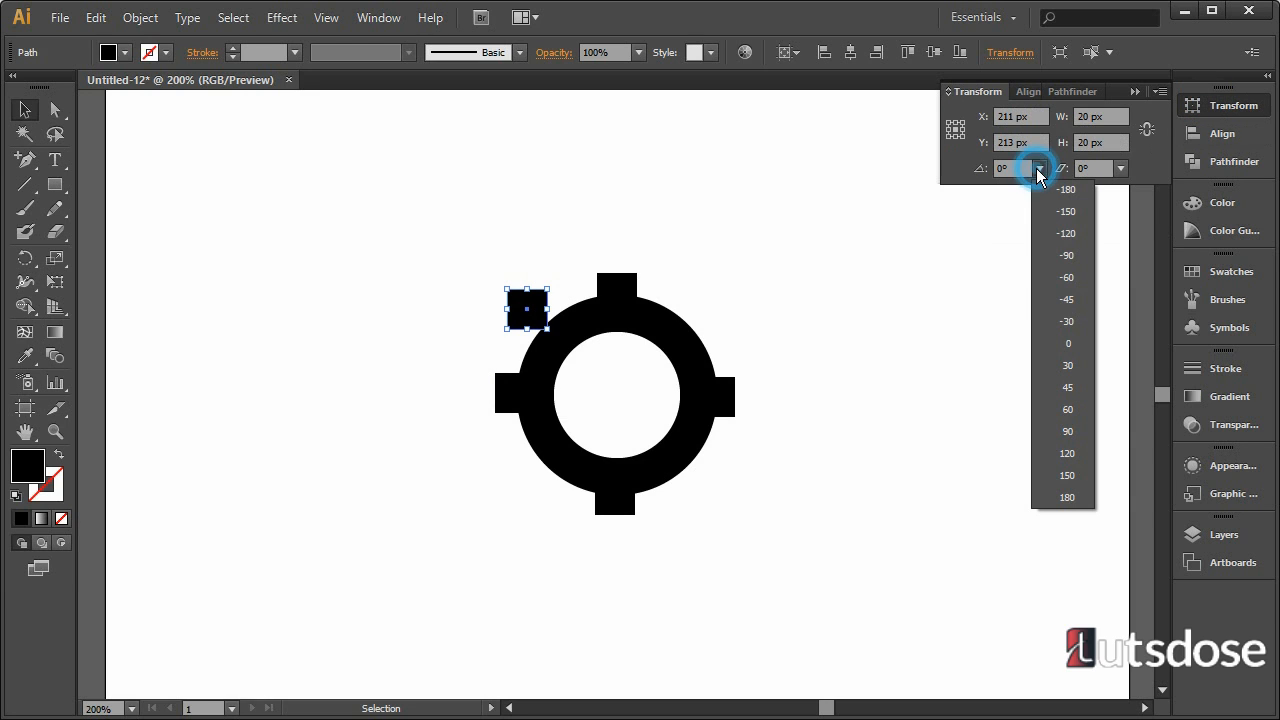
left_click(1079, 308)
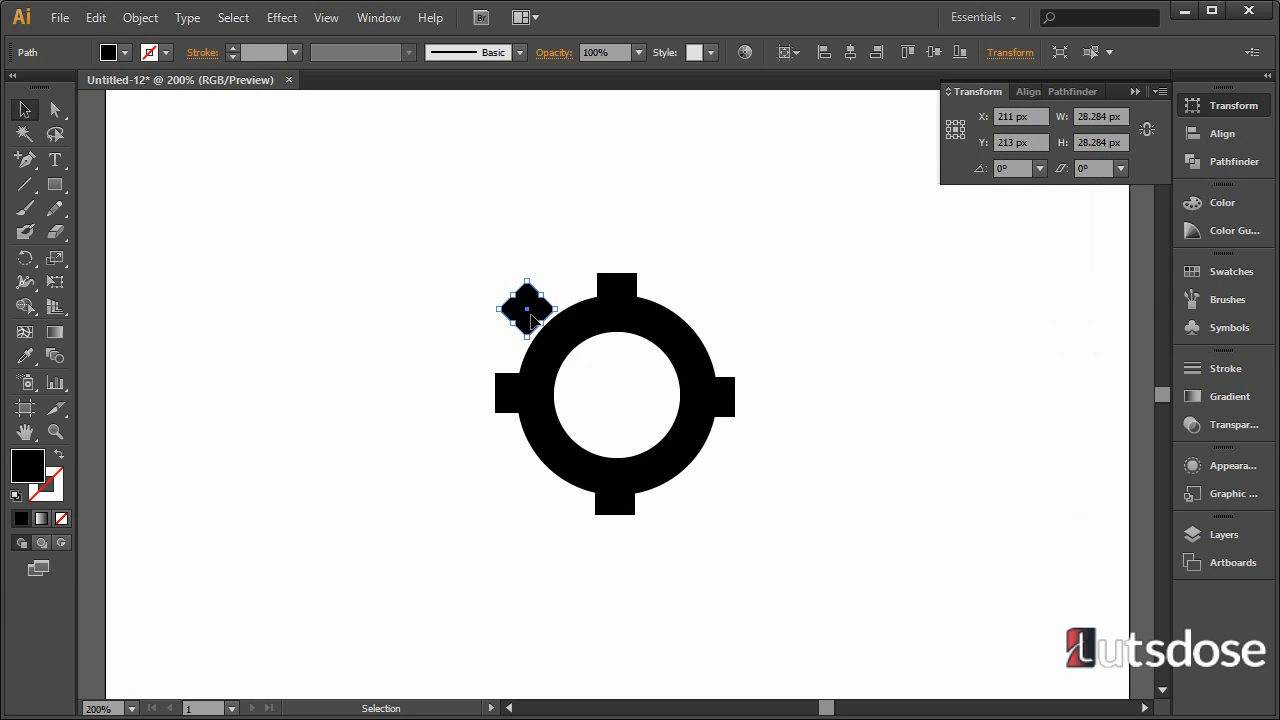
left_click_drag(539, 315, 703, 470)
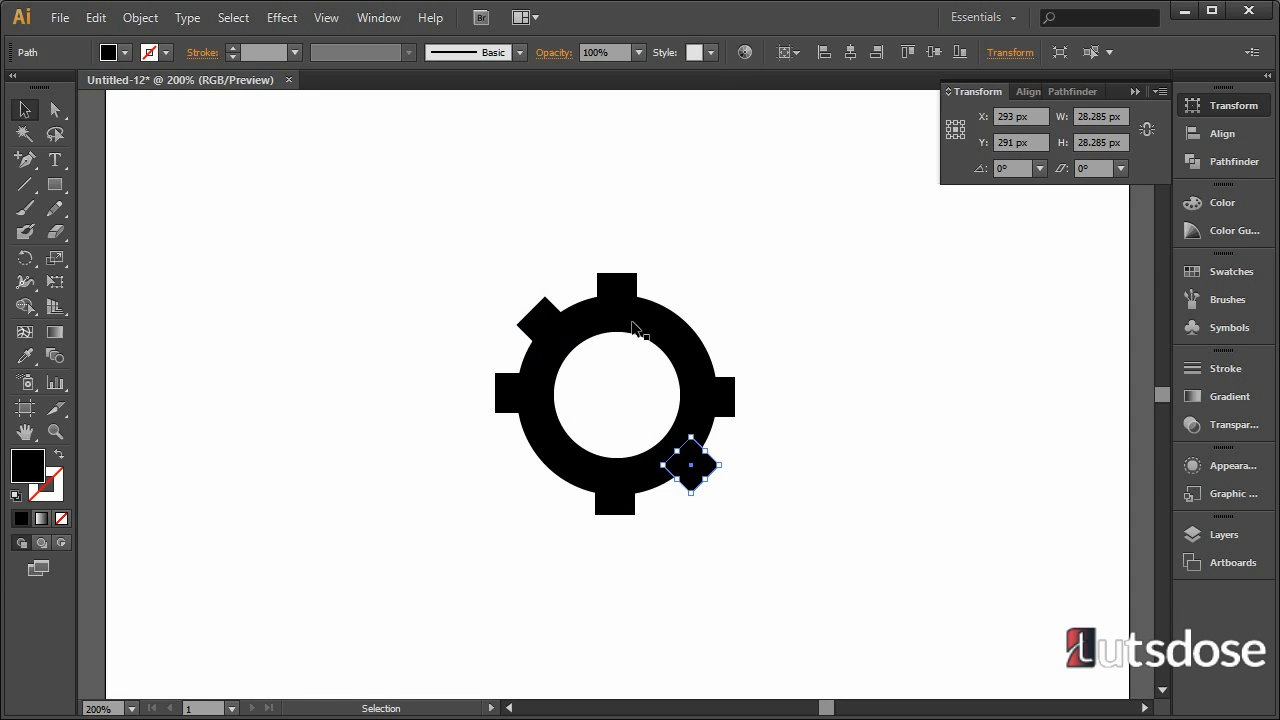
Duplicate the top tooth, rotate the copy 45°, and place it on the ring's upper-right edge with another copy at the lower left.
left_click_drag(626, 289, 715, 286)
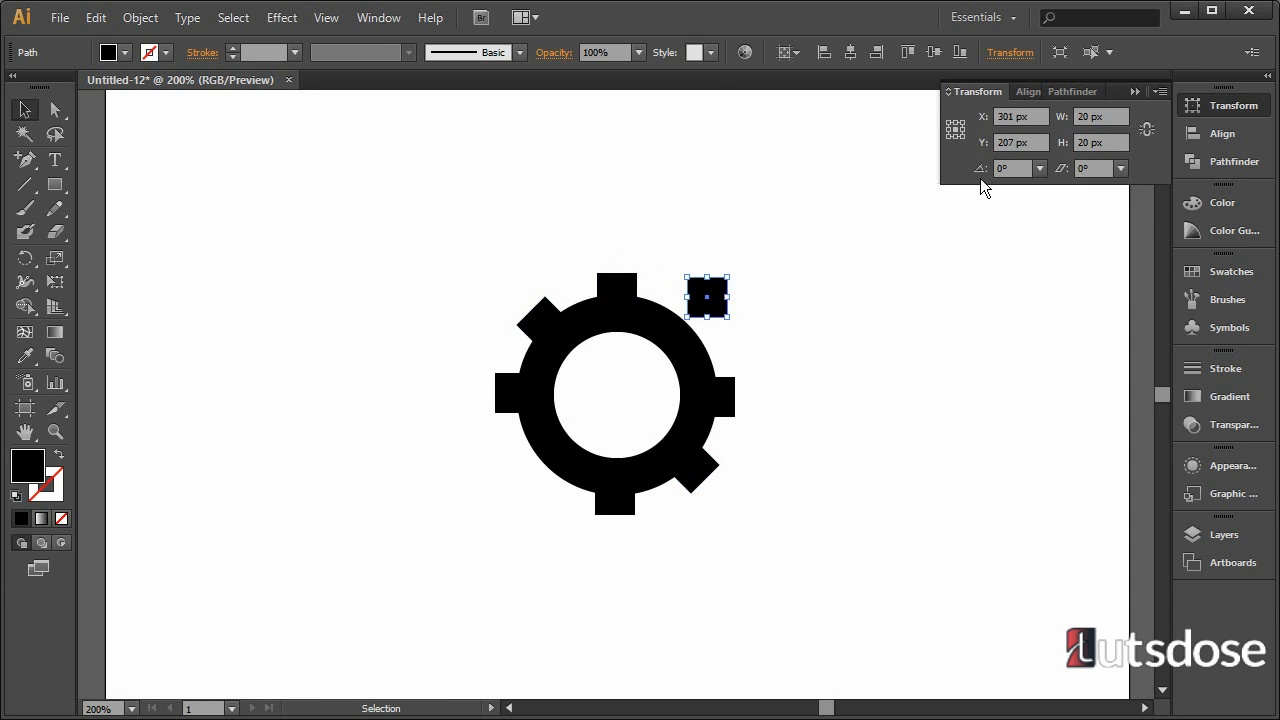
left_click(1040, 168)
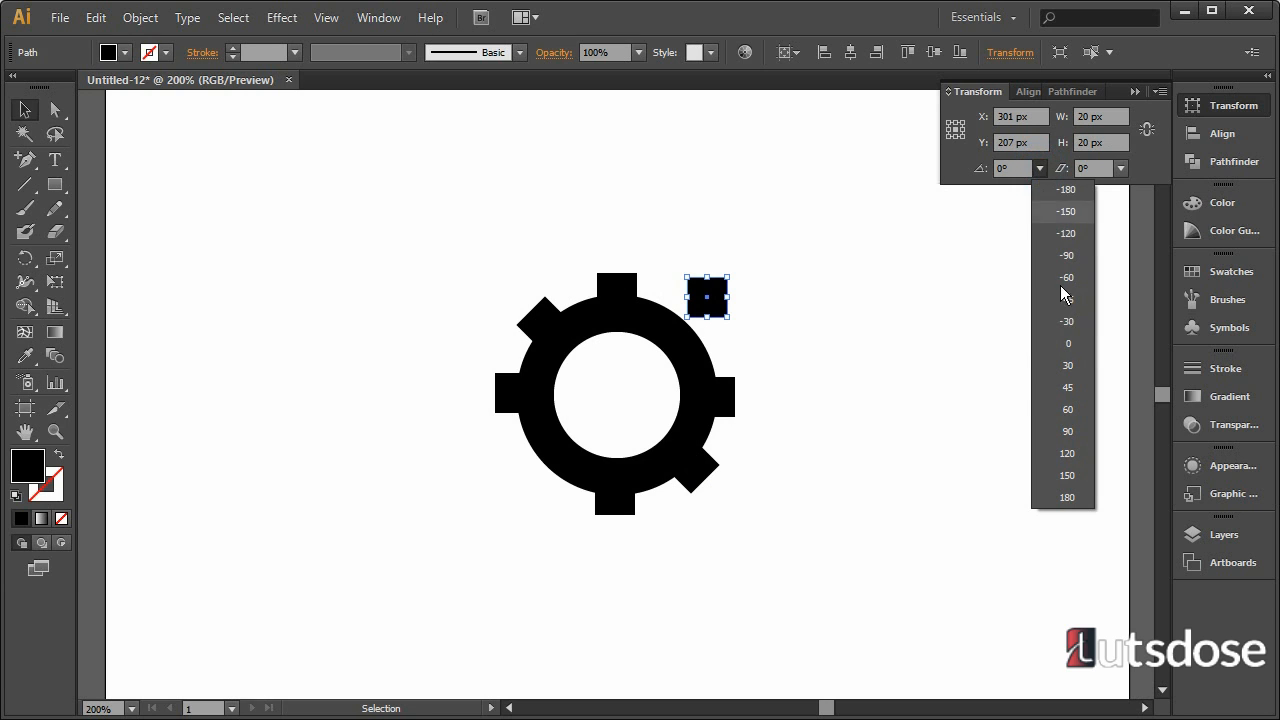
left_click(1076, 391)
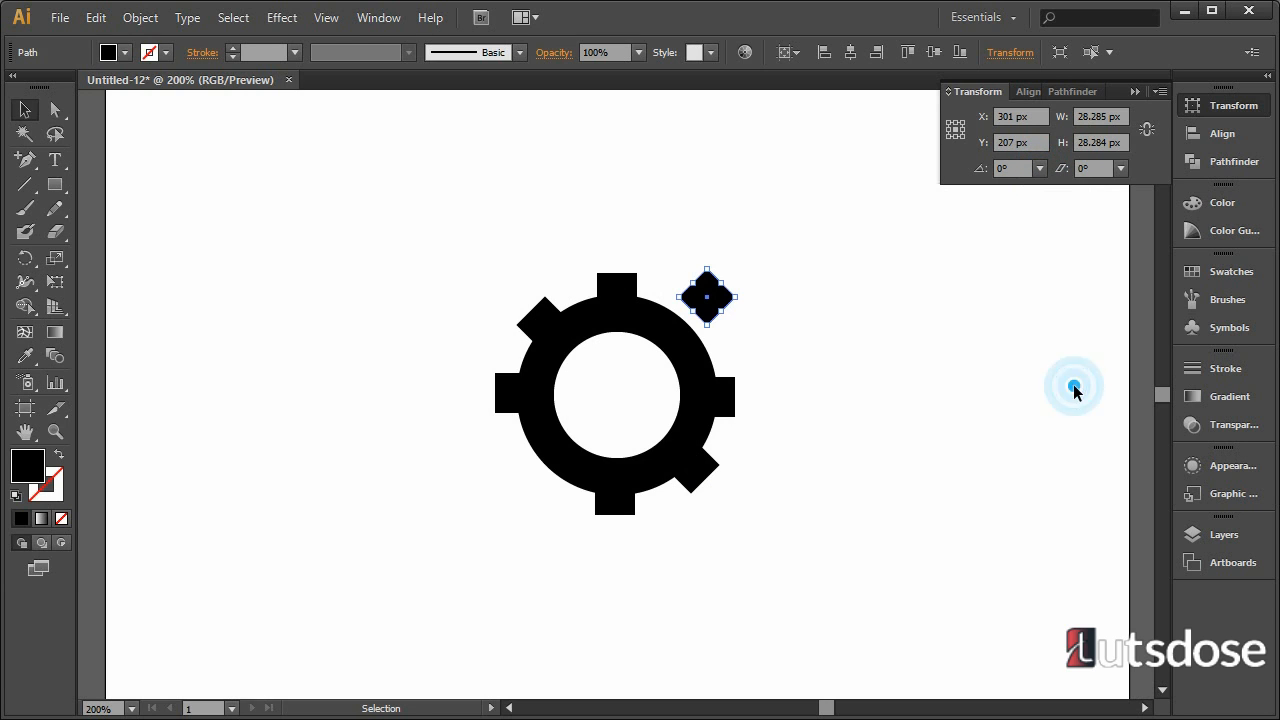
left_click_drag(719, 297, 563, 470)
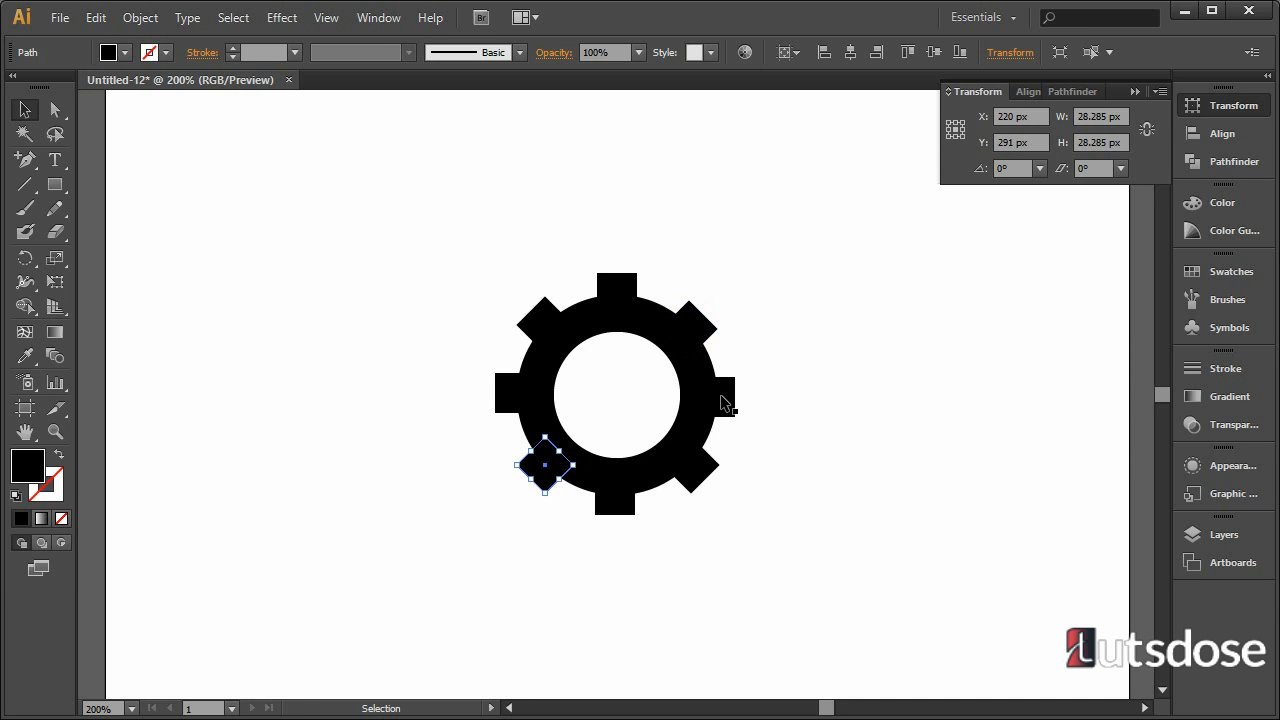
left_click(827, 360)
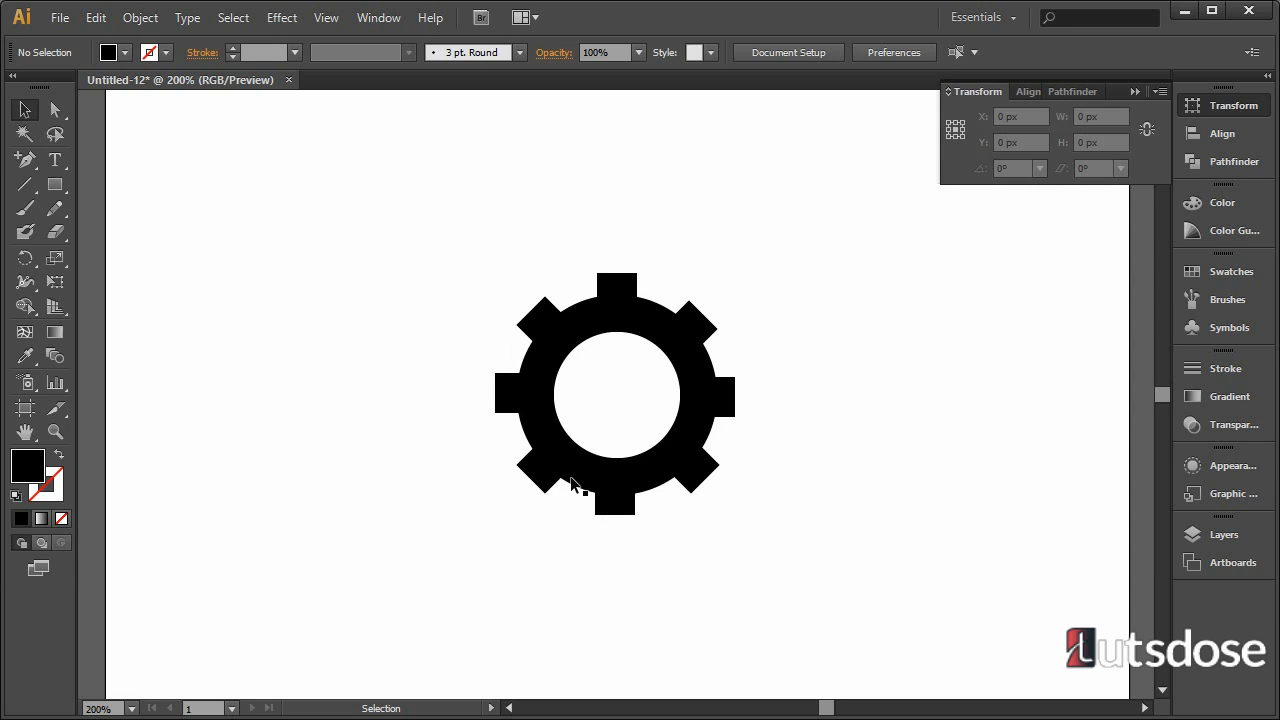
Show the document rulers.
right_click(98, 438)
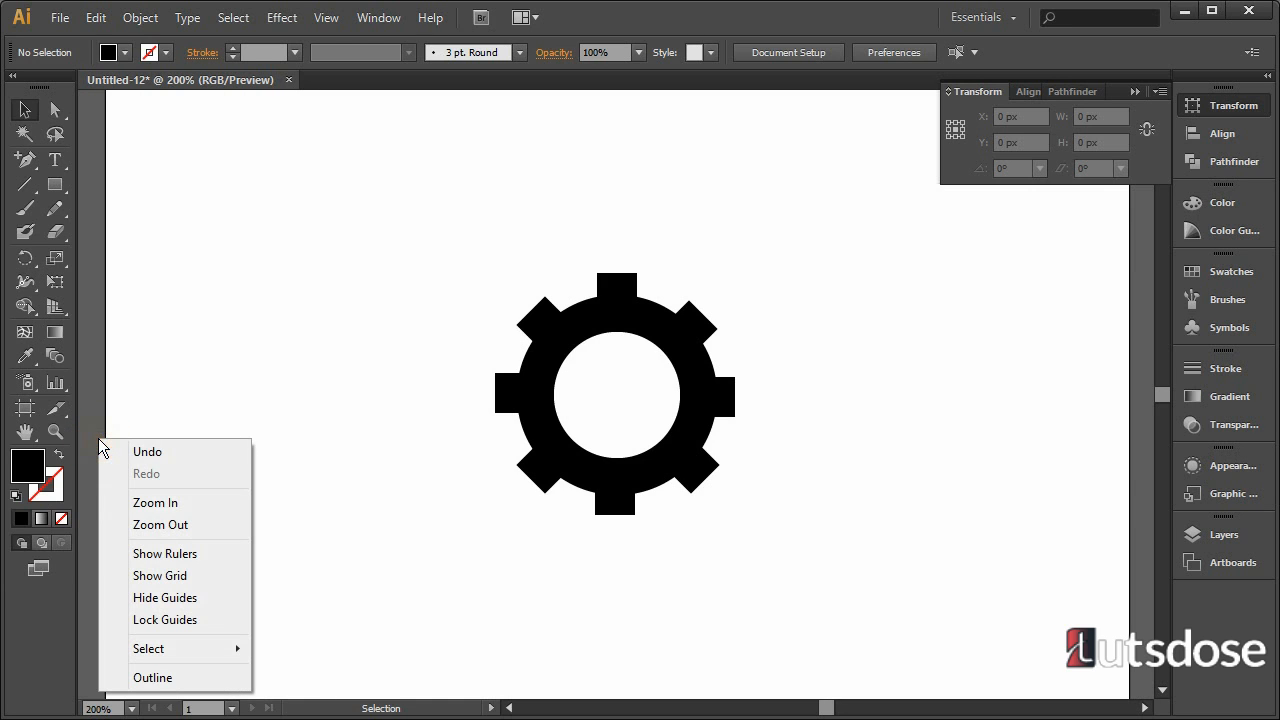
left_click(125, 554)
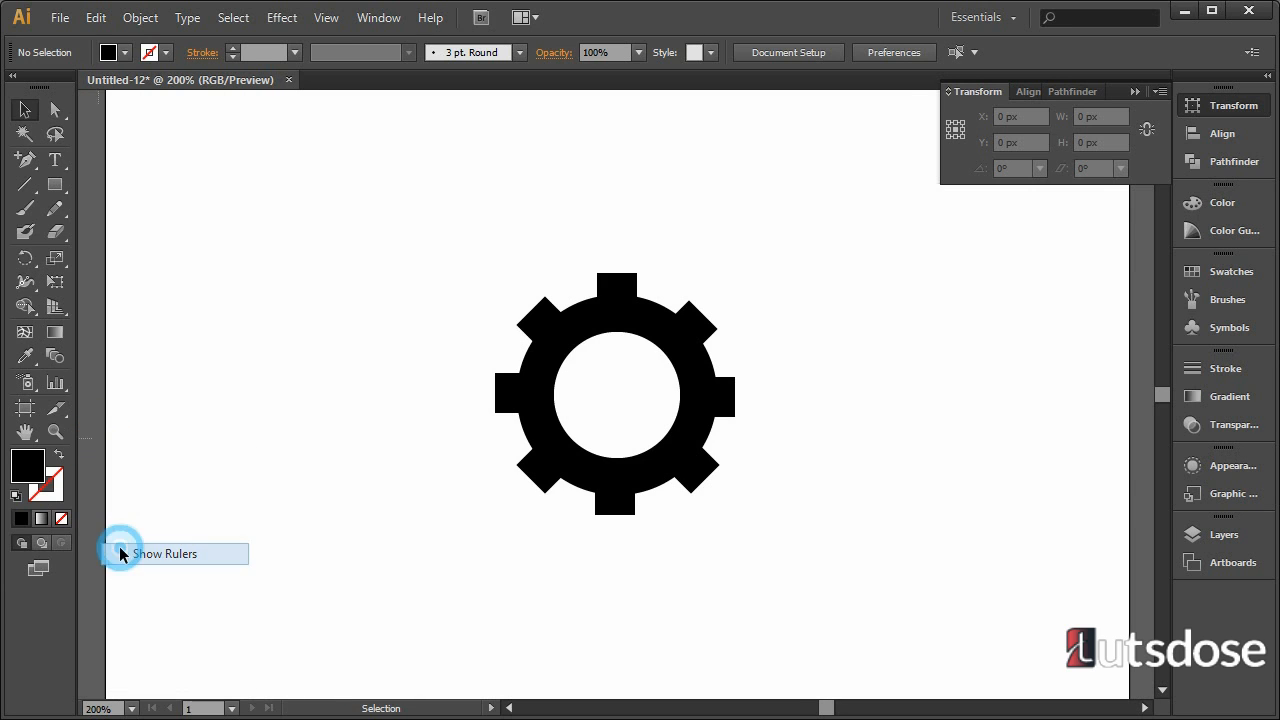
left_click(327, 27)
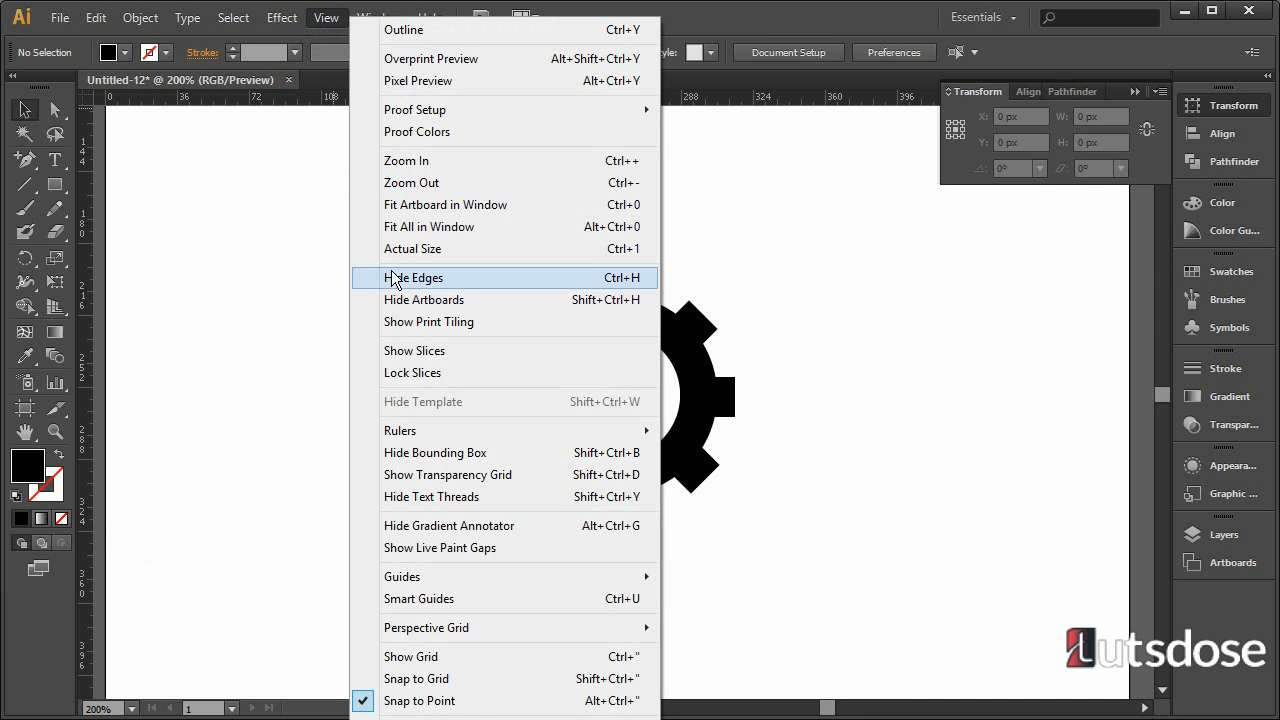
mouse_move(585, 427)
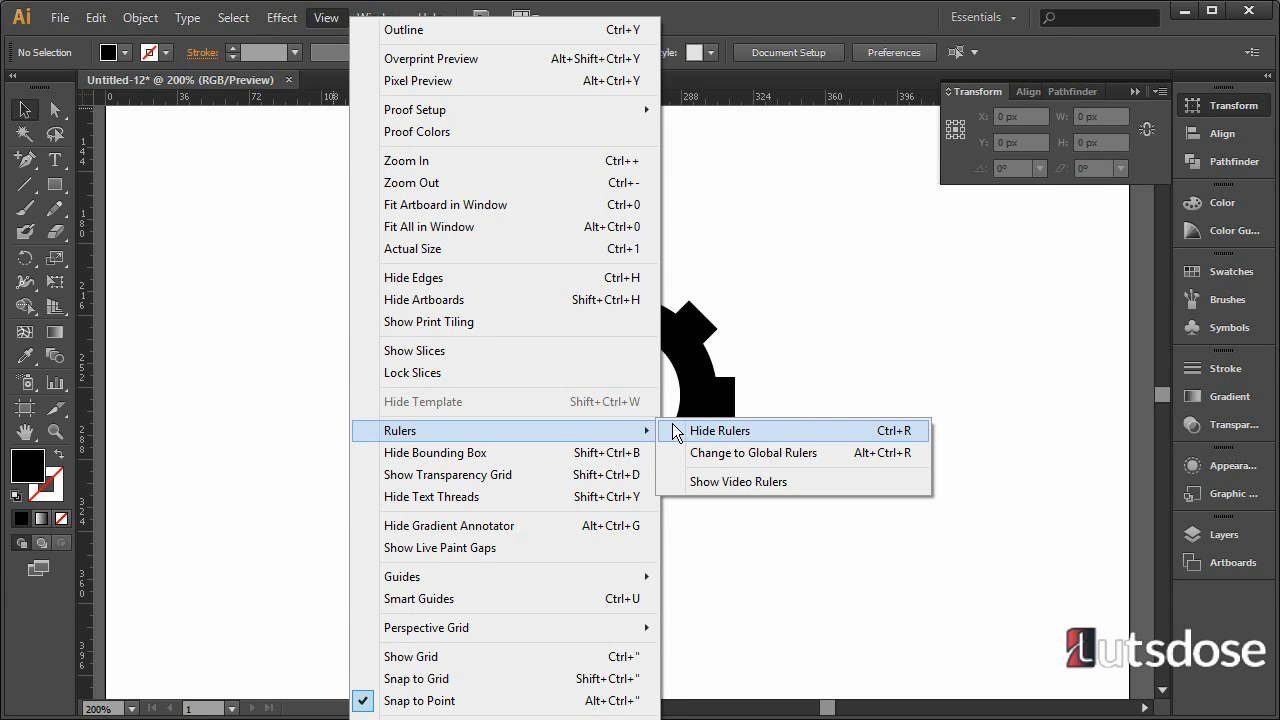
left_click(85, 454)
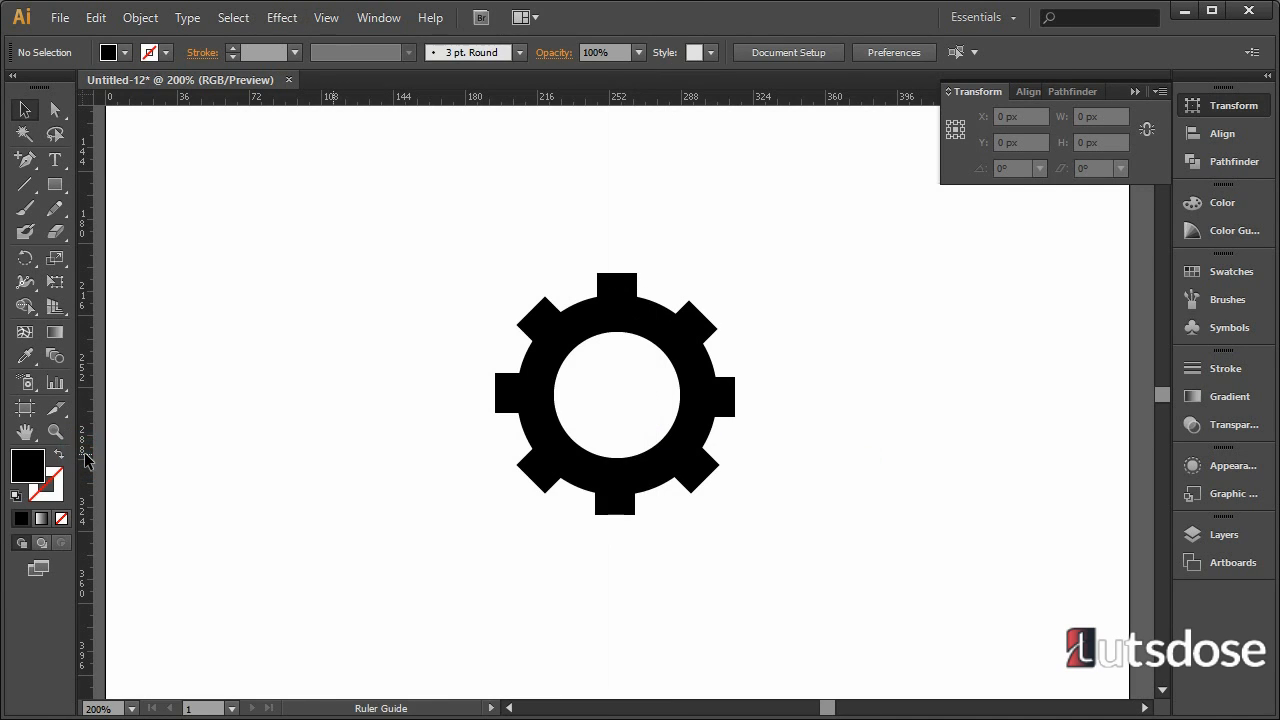
Add a vertical guide through the gear's middle and align it with the white circle on their horizontal centres.
left_click_drag(85, 458, 618, 454)
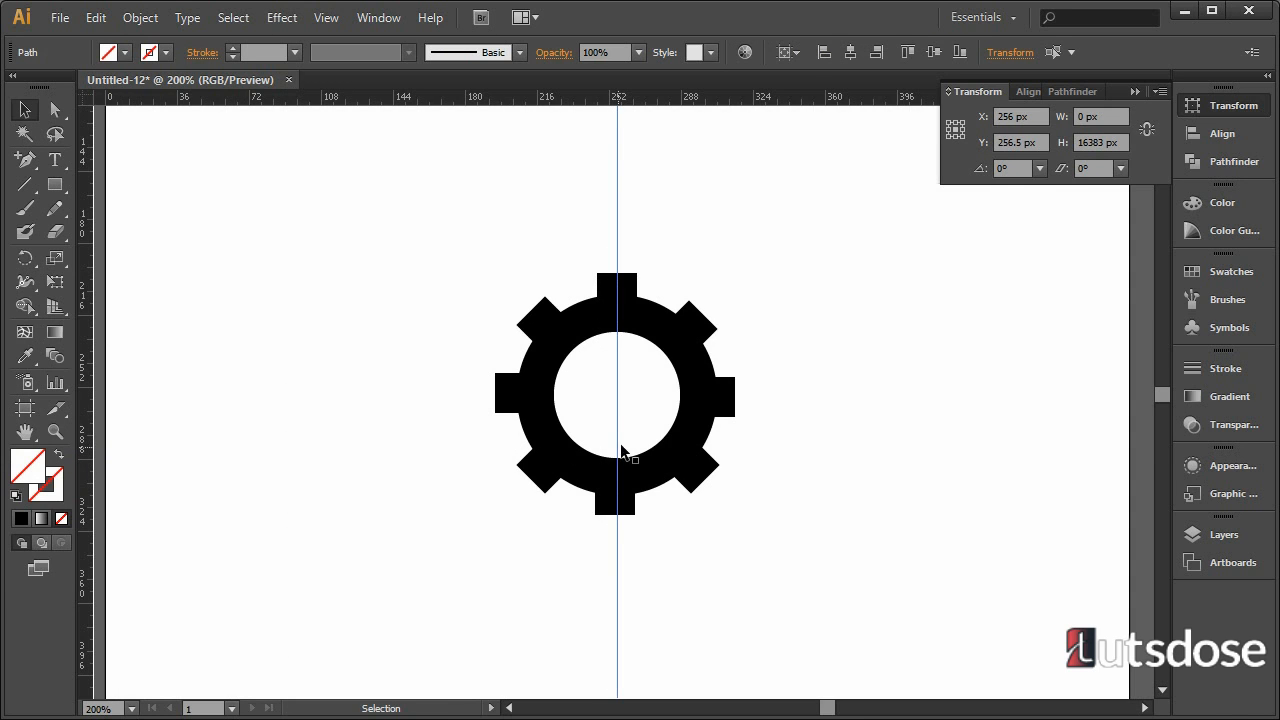
left_click(655, 400, "shift")
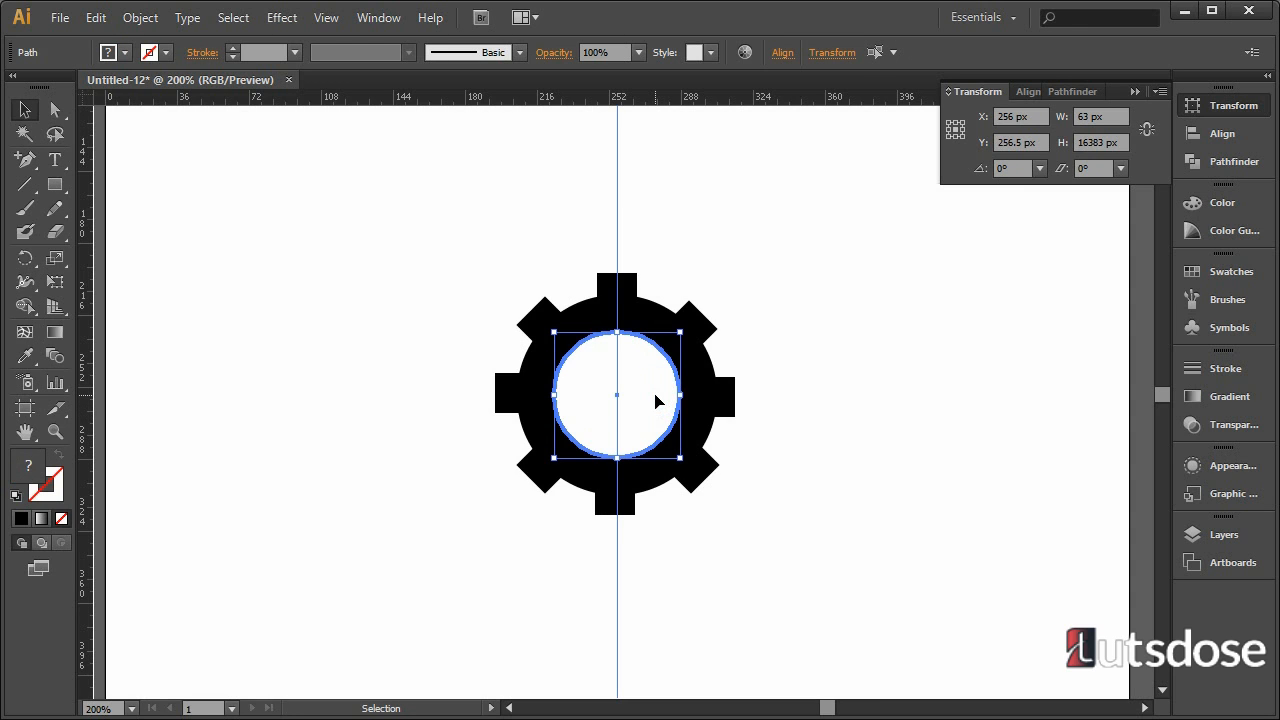
left_click(1213, 131)
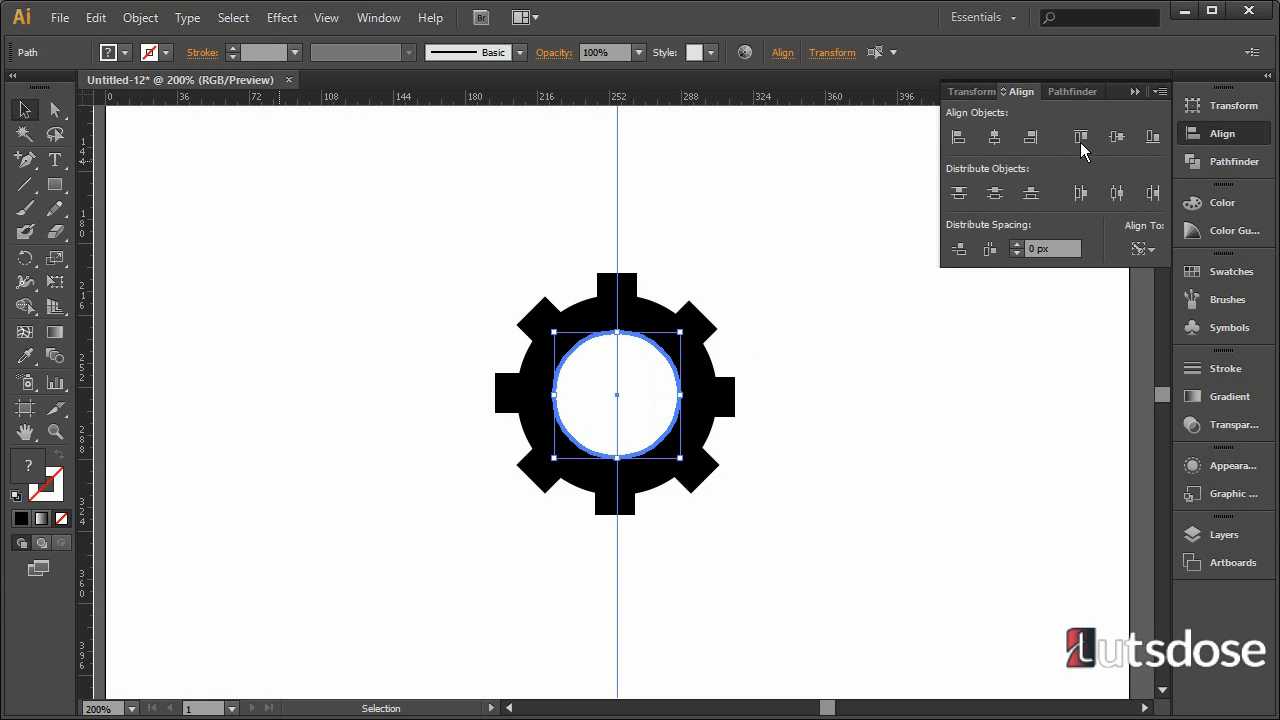
left_click(993, 141)
Add a horizontal guide through the gear's middle and align it with the white circle on their vertical centres.
left_click_drag(728, 104, 712, 400)
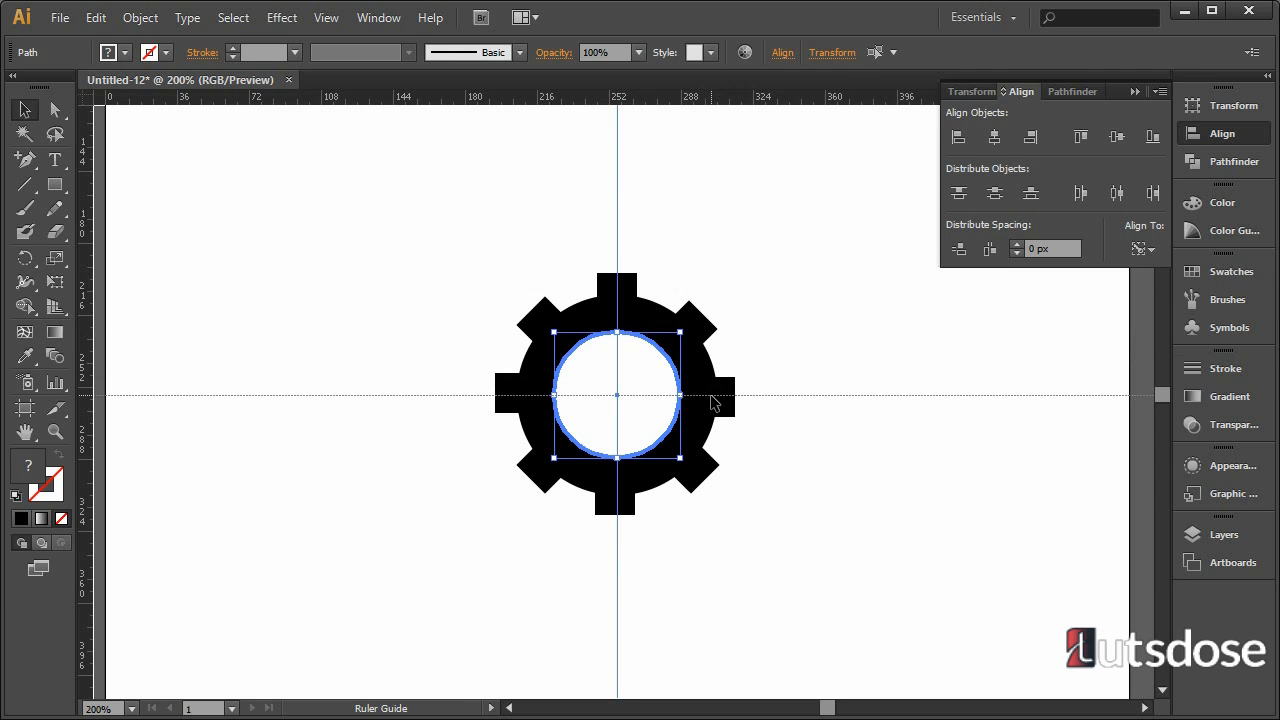
key("shift+ctrl+a")
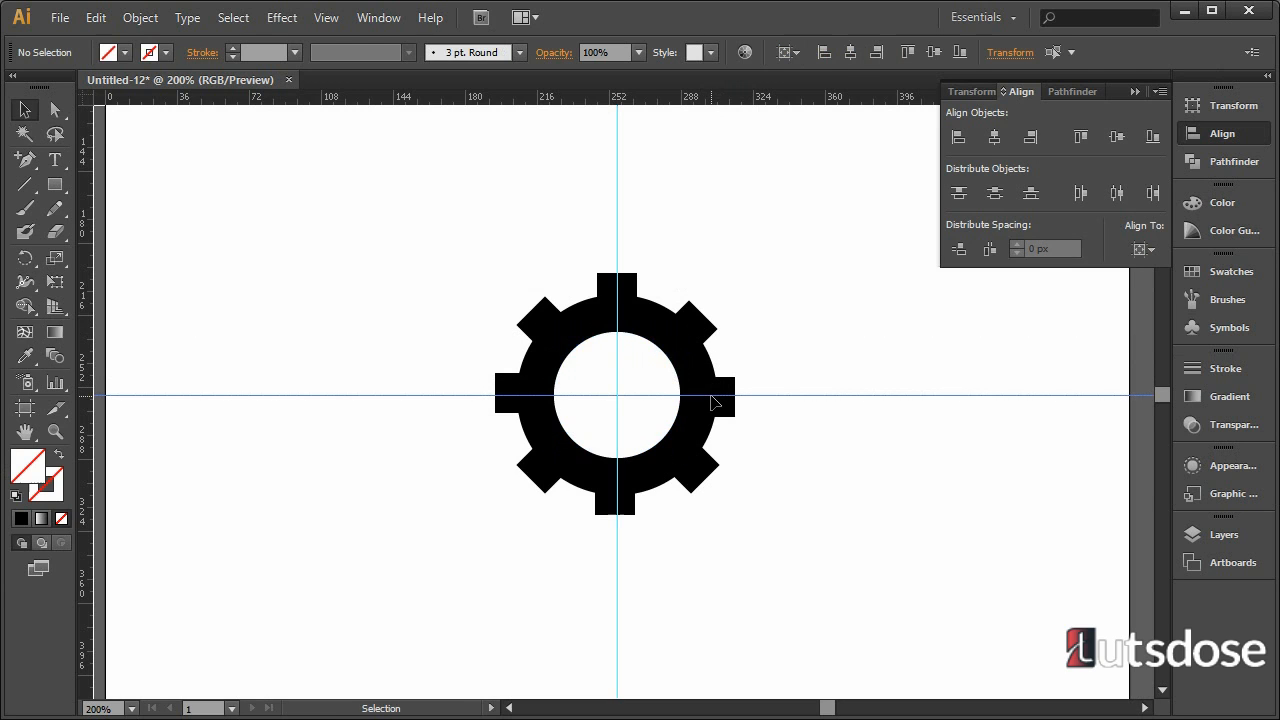
left_click(646, 360, "shift")
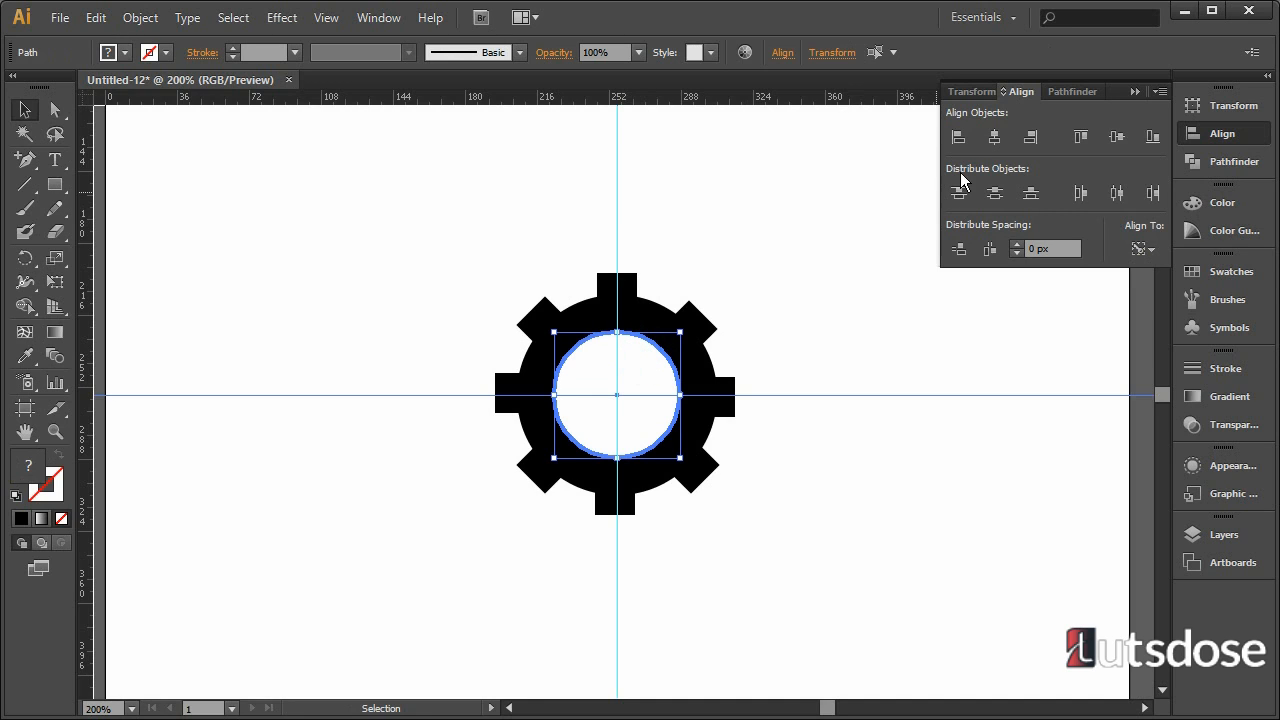
left_click(1115, 137)
left_click(775, 343)
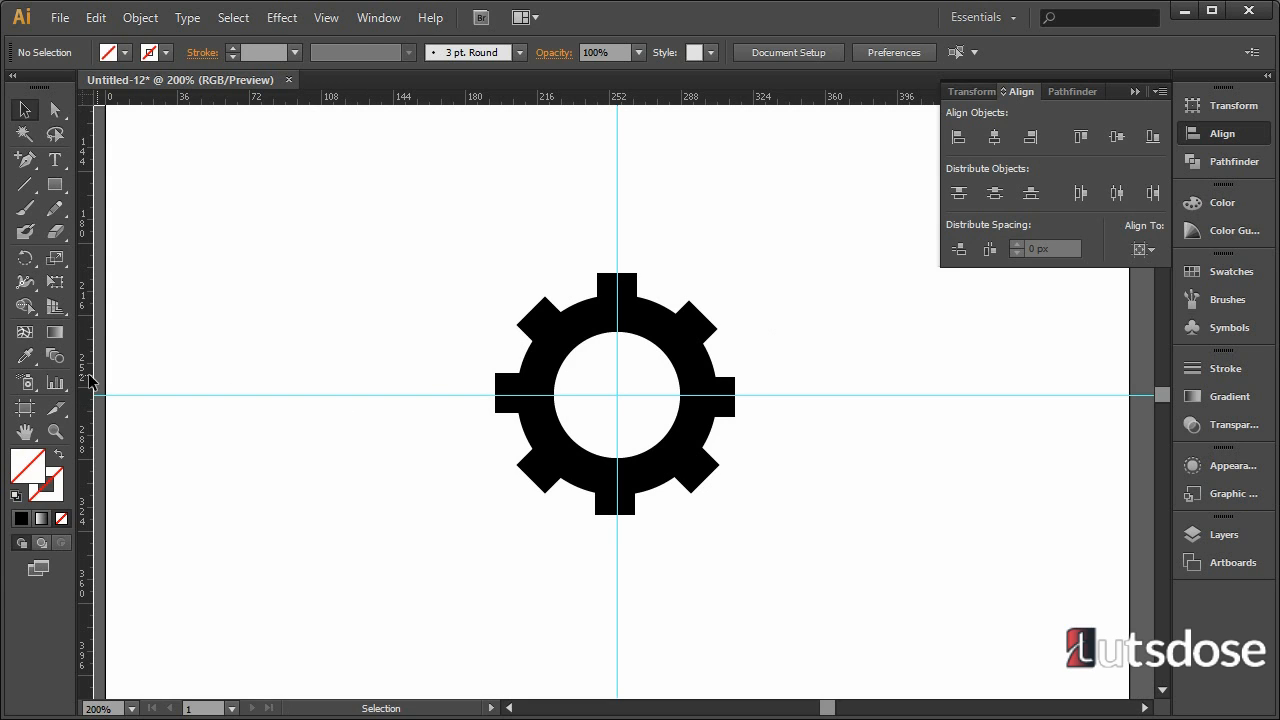
Add a vertical guide at the black circle's left edge and left-align it with the circle as the key object.
left_click_drag(85, 378, 519, 362)
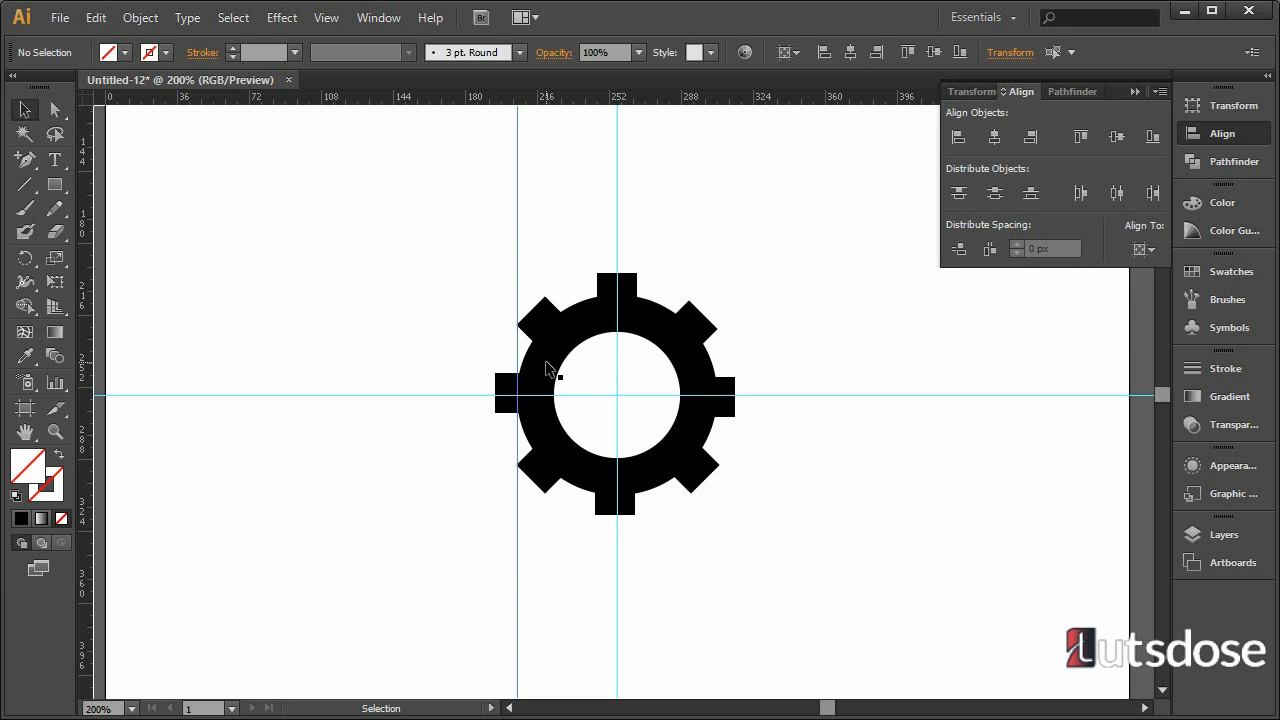
left_click(548, 369)
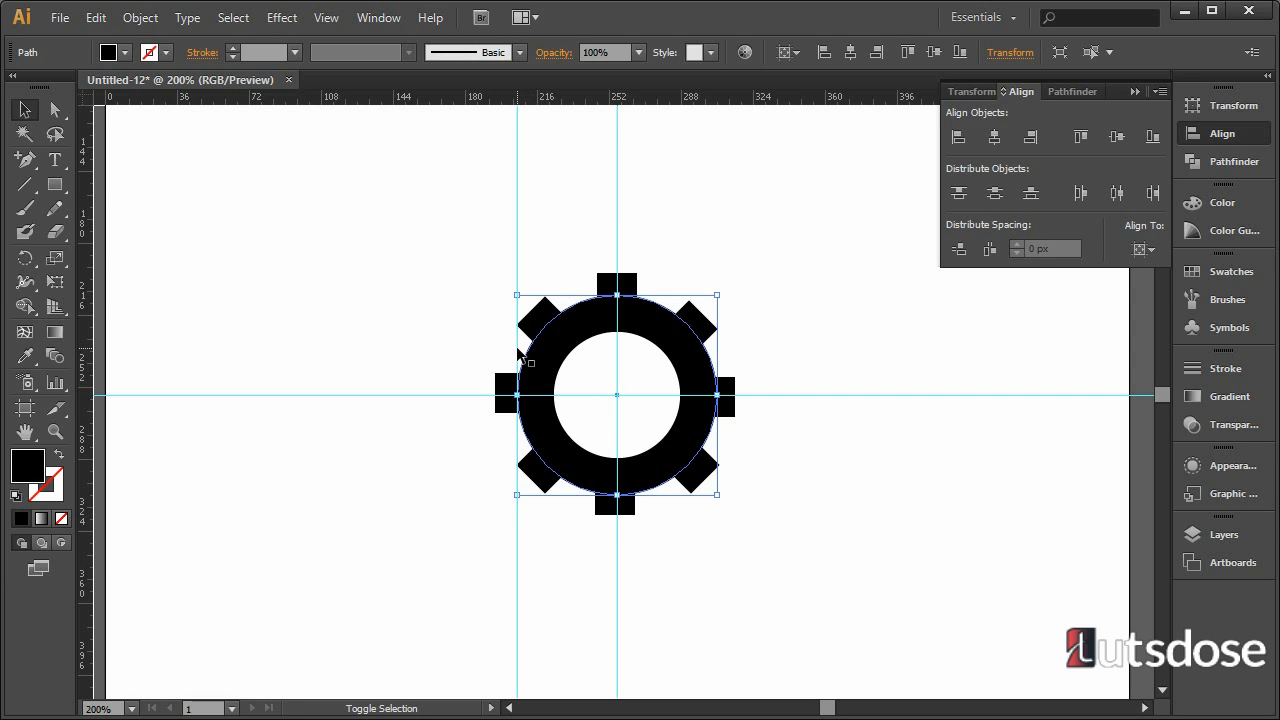
left_click(518, 355, "shift")
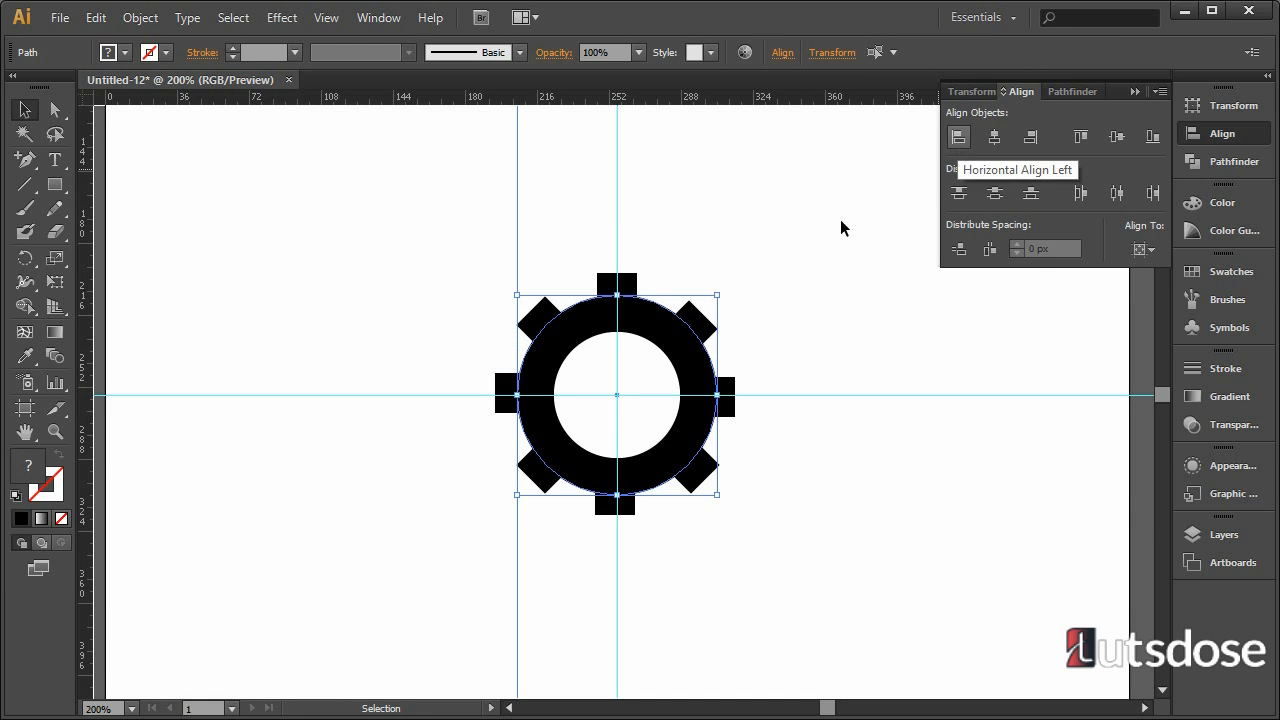
left_click(538, 373)
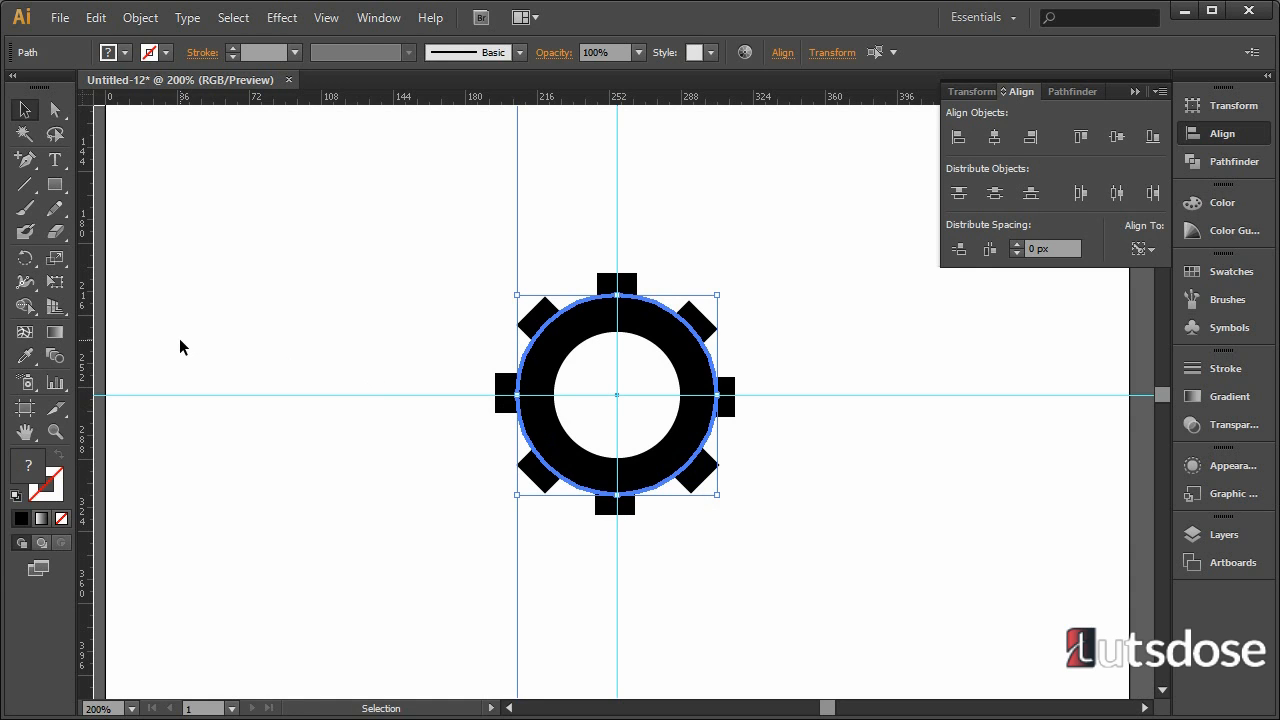
Add a vertical guide beyond the gear's right side and right-align it to the black circle's edge.
left_click_drag(85, 370, 757, 346)
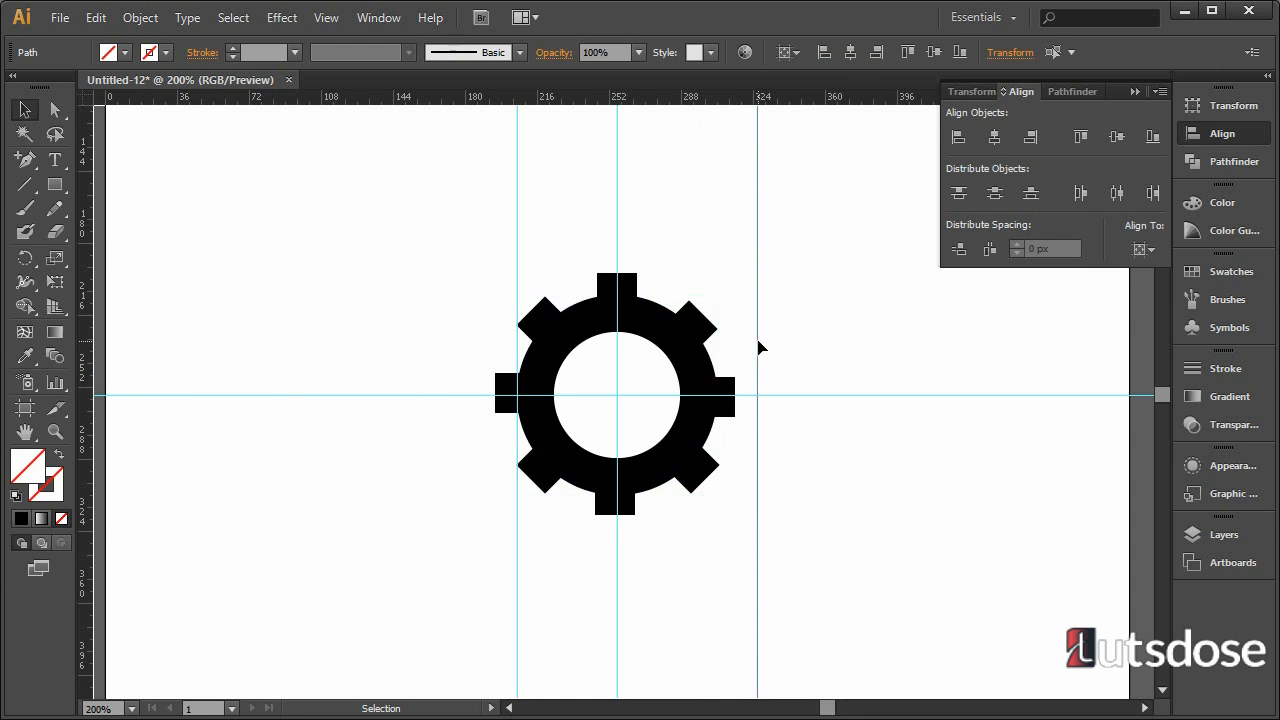
left_click(687, 380)
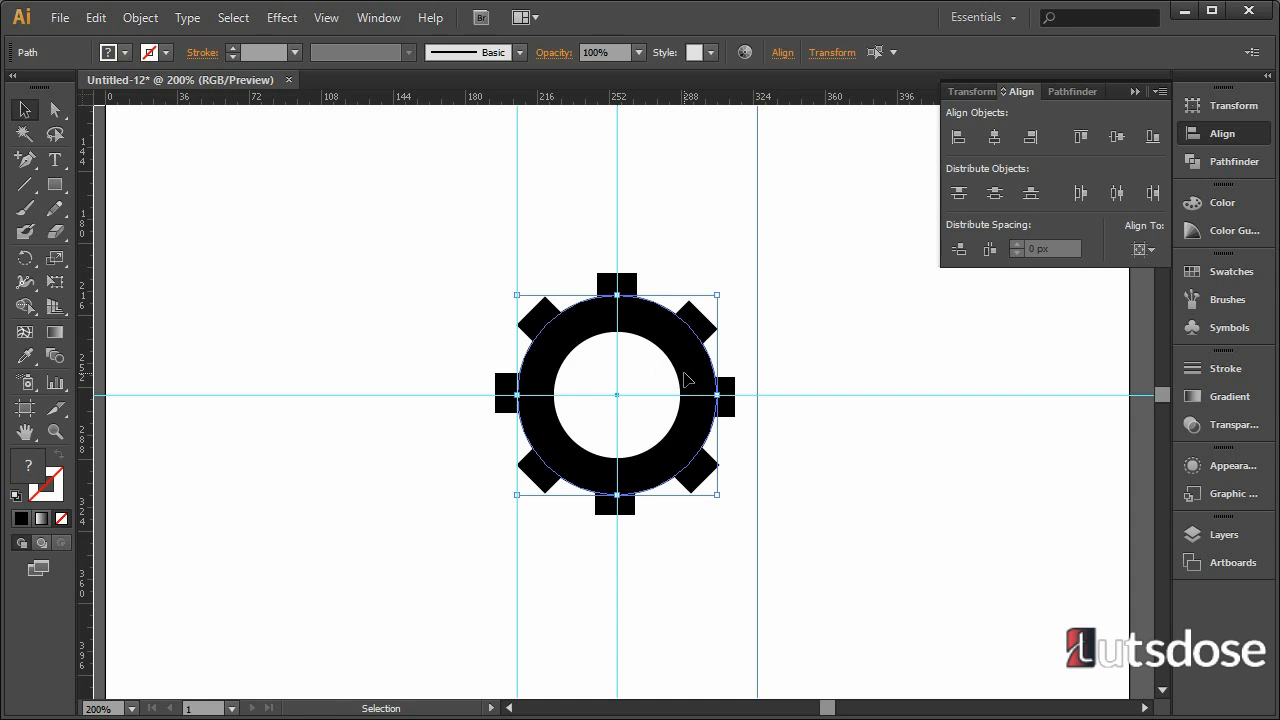
left_click(687, 380)
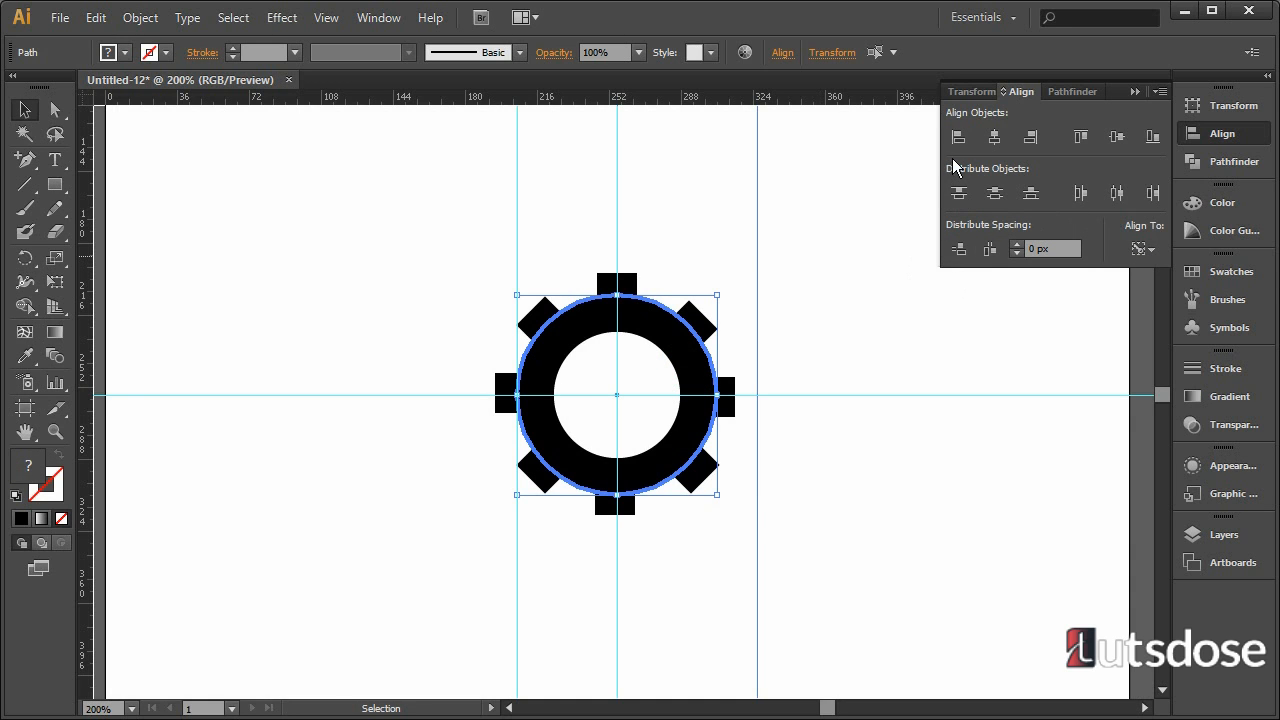
left_click(1030, 137)
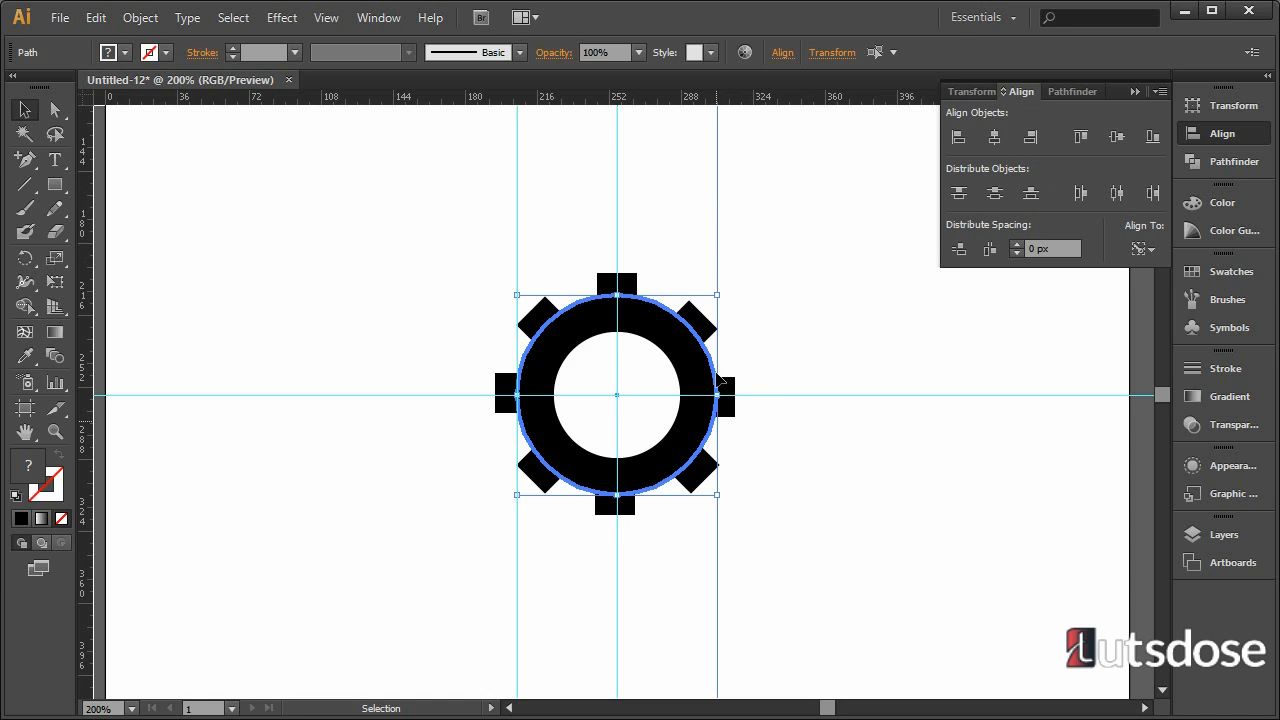
left_click(797, 348)
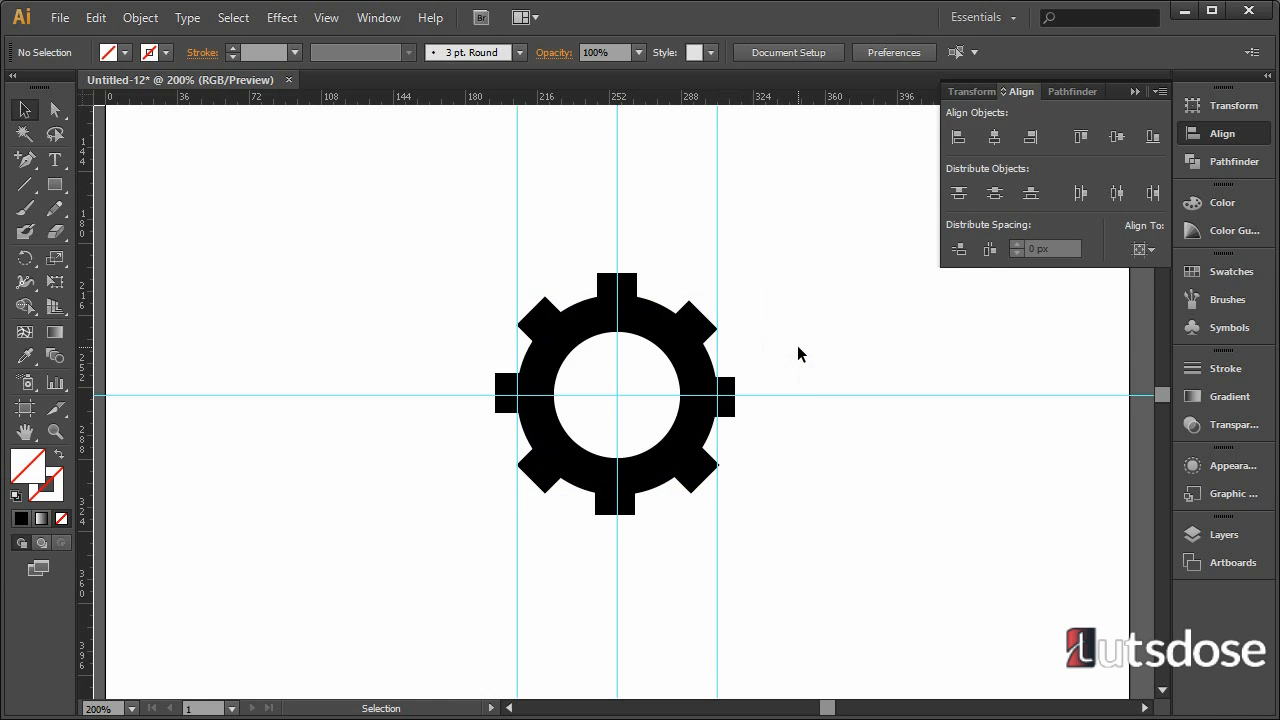
Add a horizontal guide at the black circle's upper edge and top-align it with the circle as the key object.
left_click(616, 94)
left_click_drag(616, 94, 649, 296)
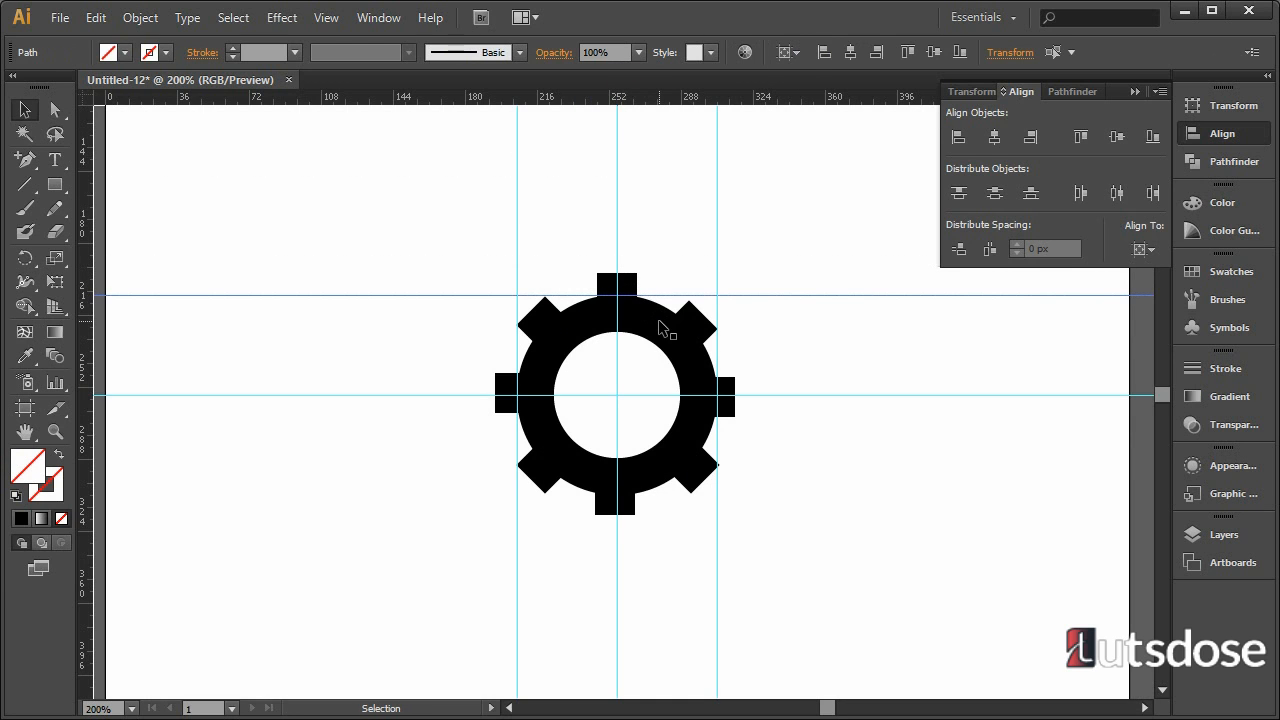
left_click(660, 328)
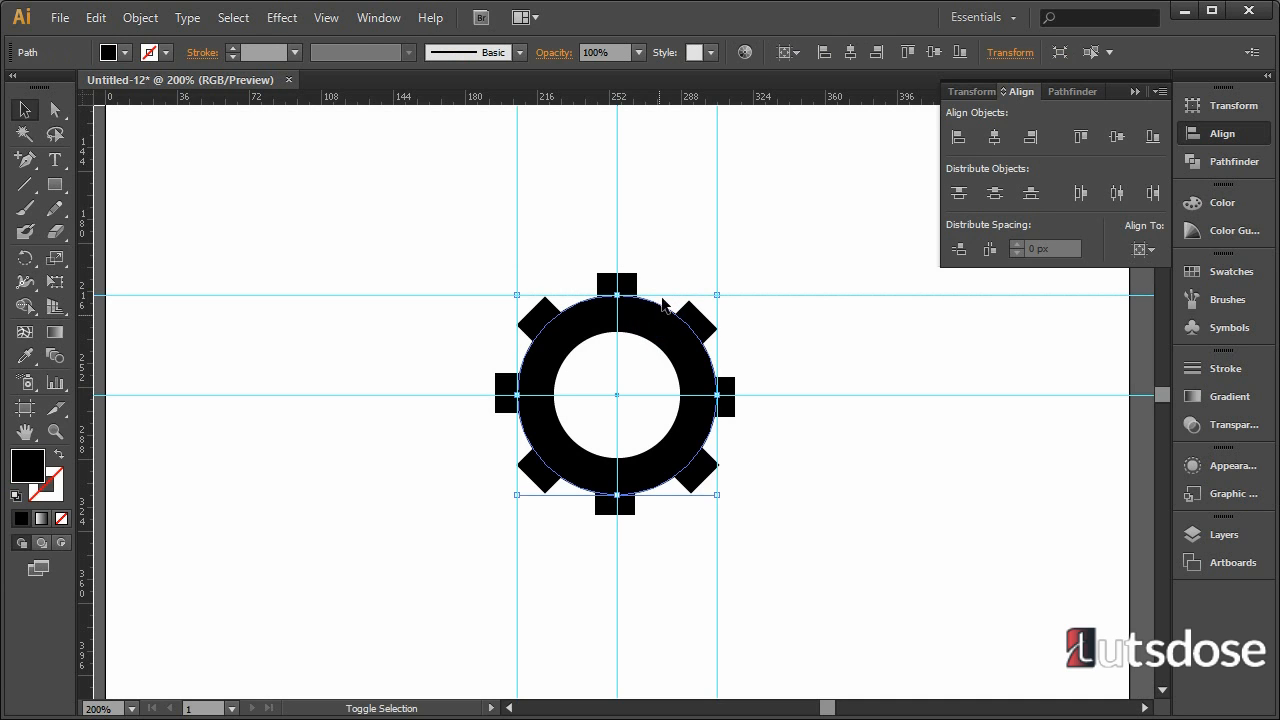
left_click(665, 296, "shift")
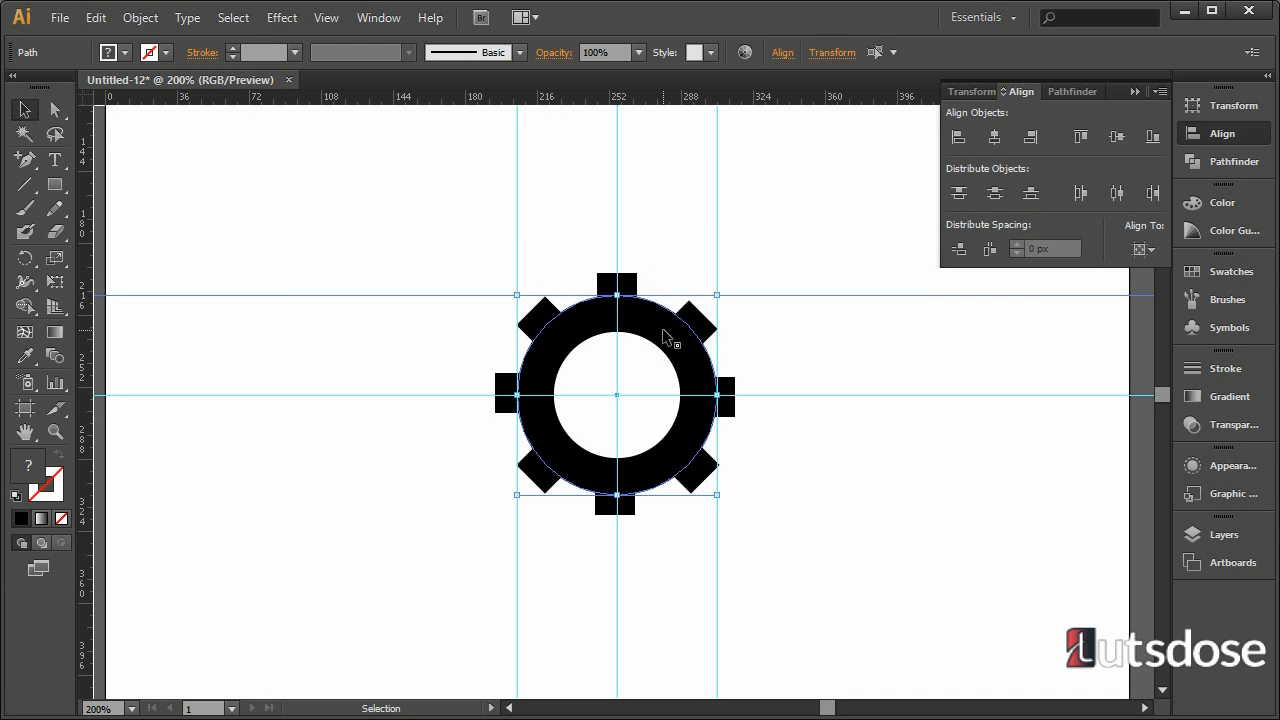
left_click(695, 322)
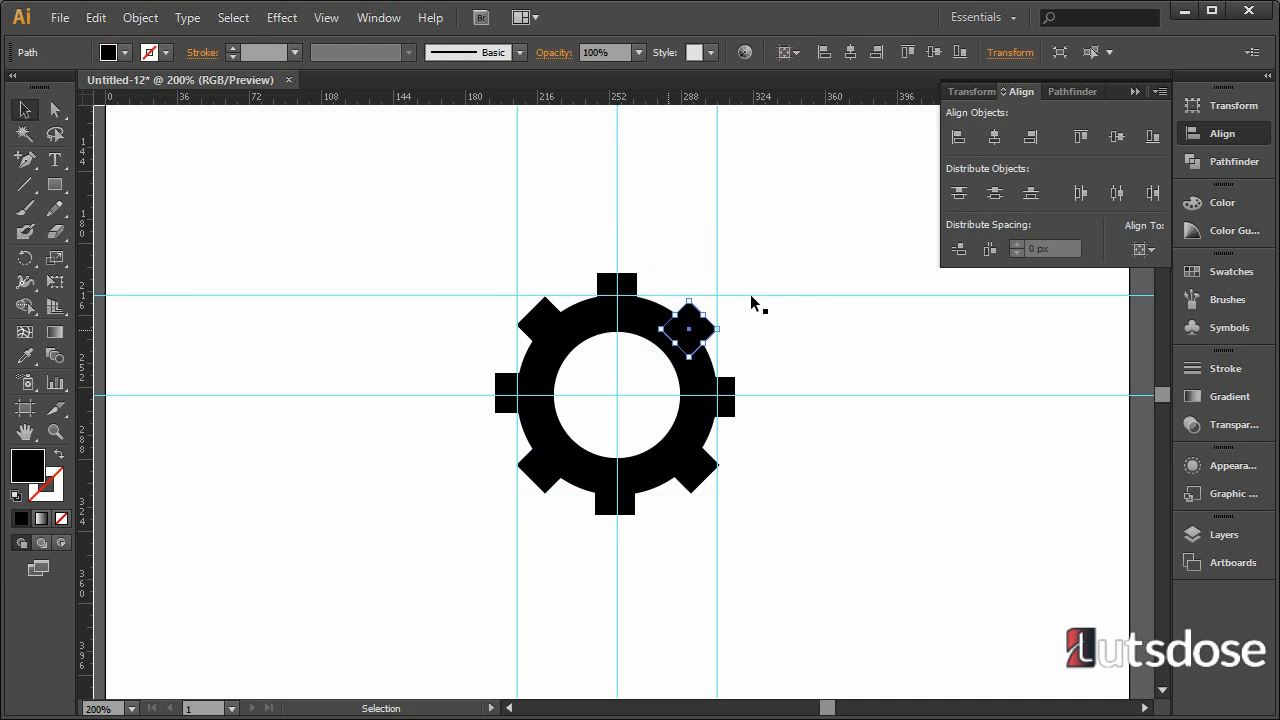
left_click(629, 309)
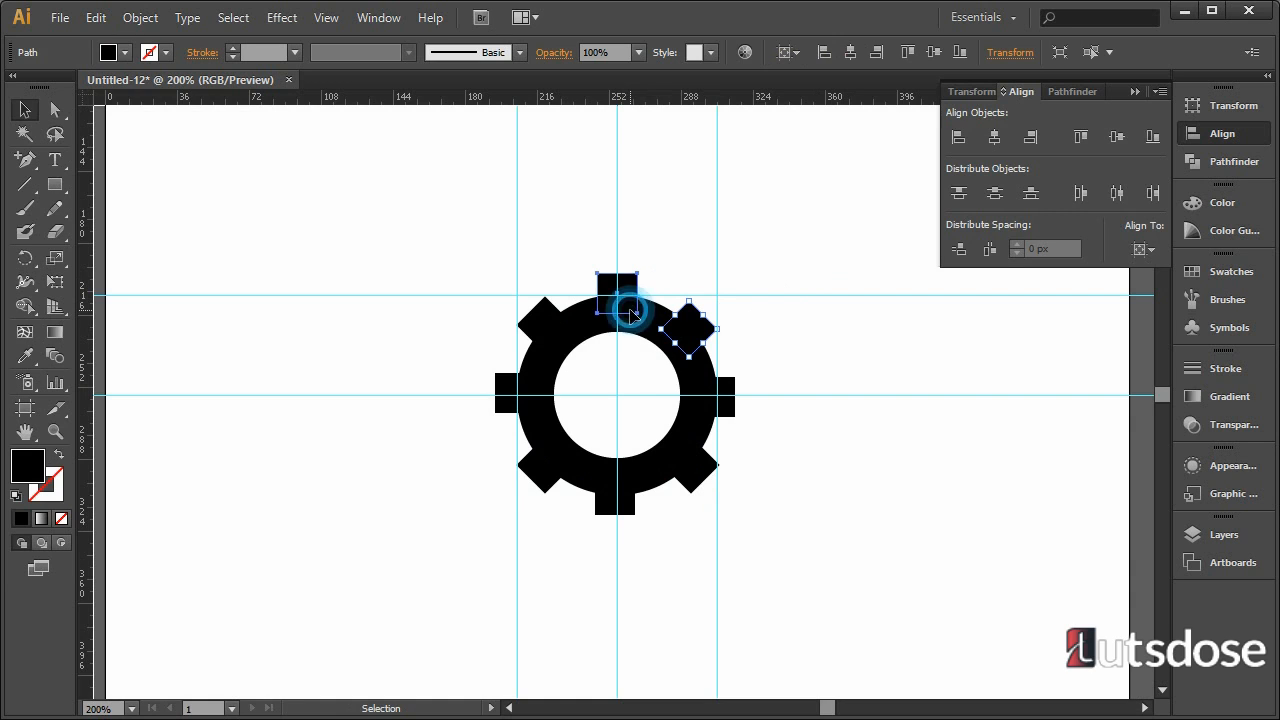
left_click(661, 334)
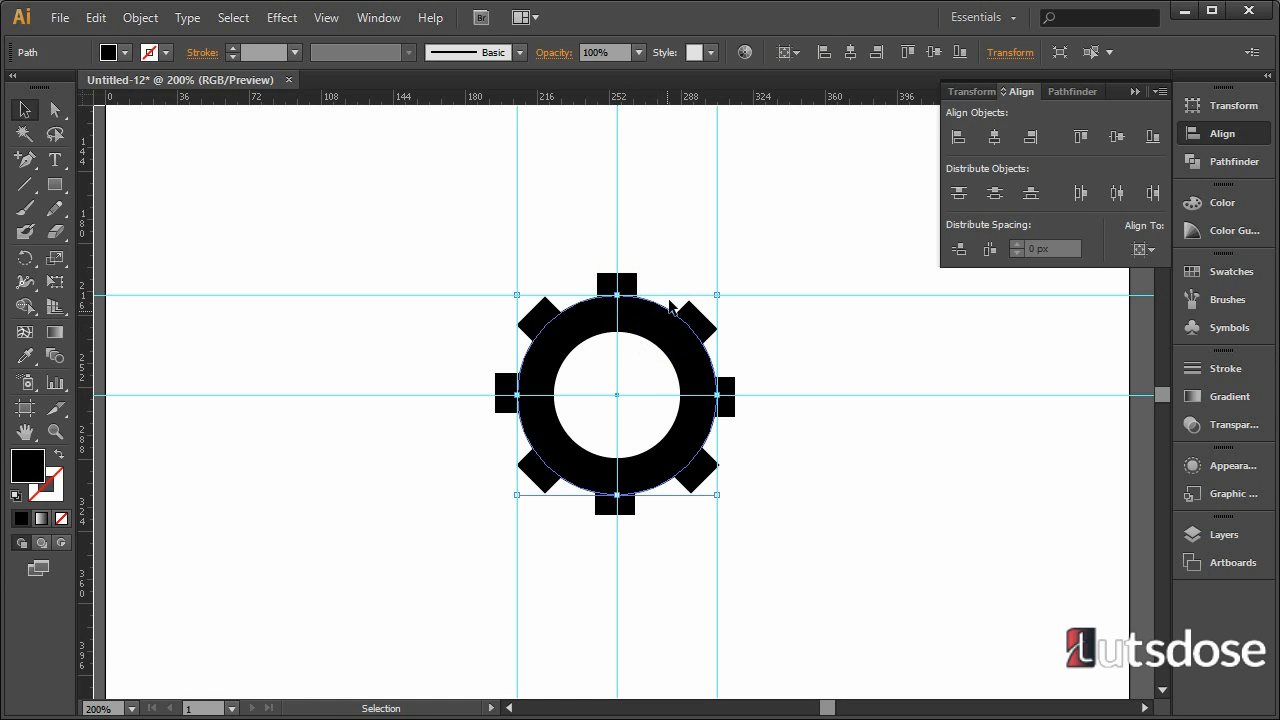
left_click(667, 295, "shift")
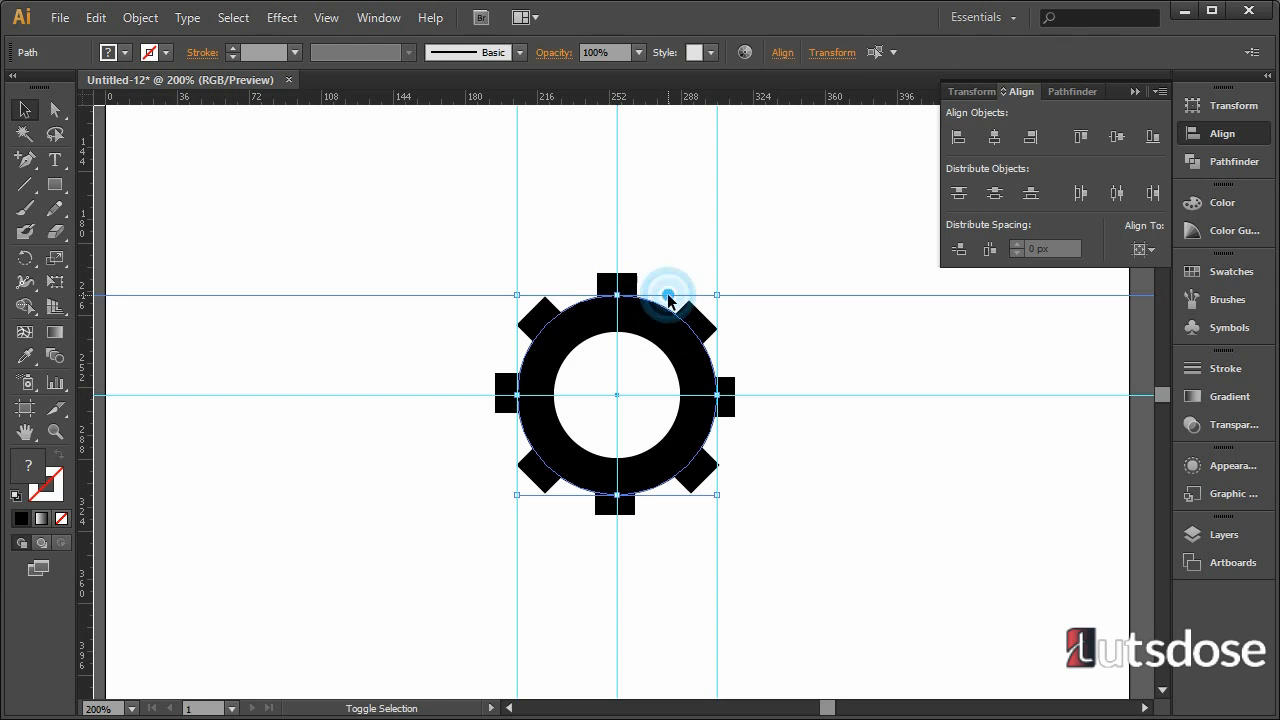
left_click(649, 321)
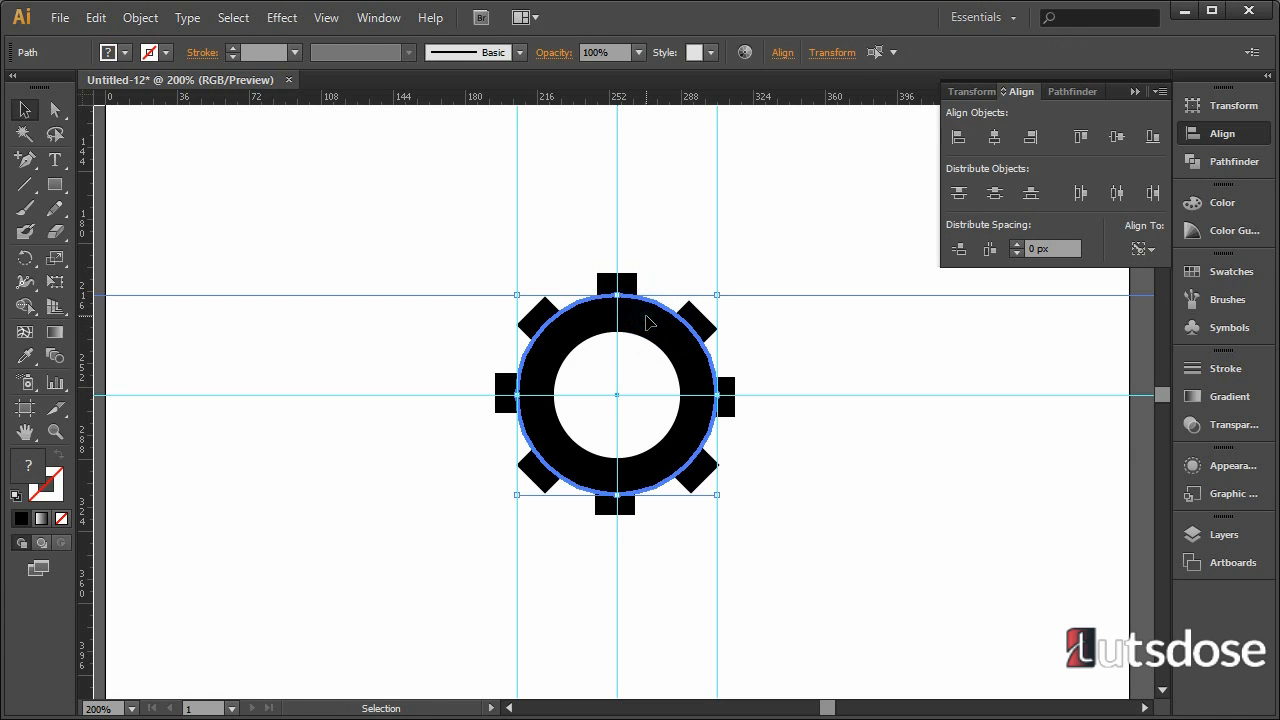
left_click(1081, 137)
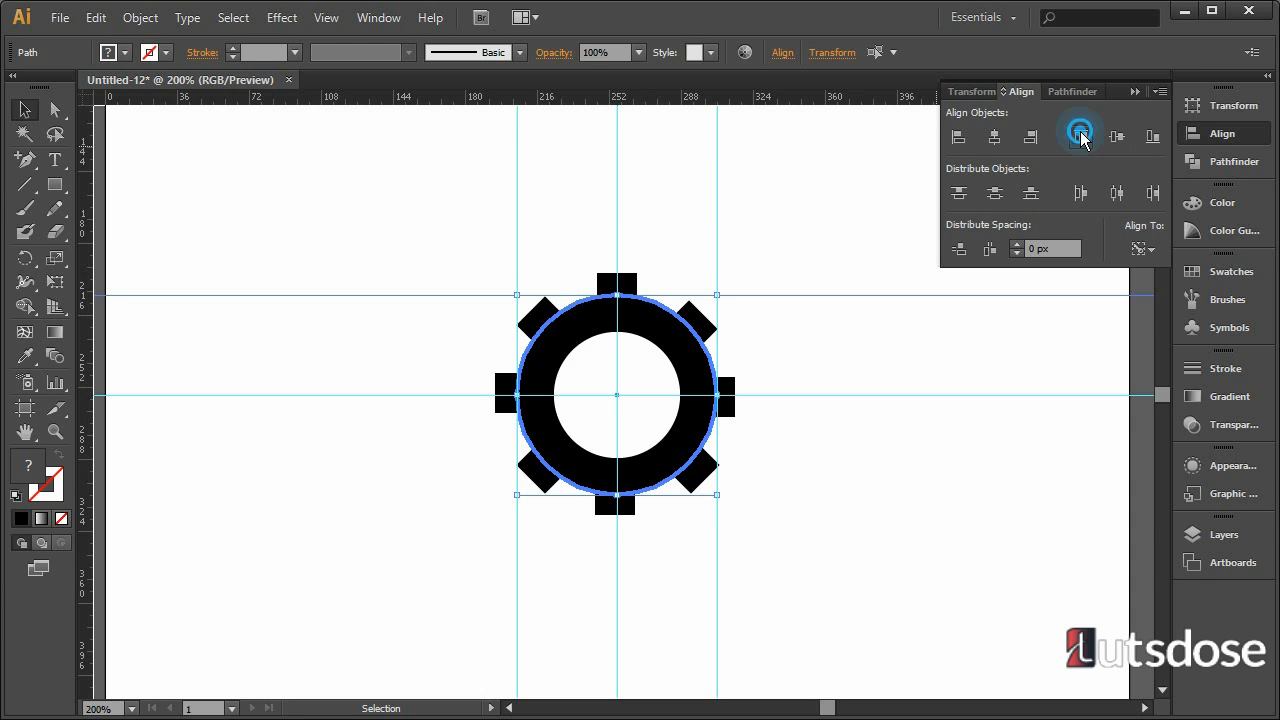
left_click(876, 216)
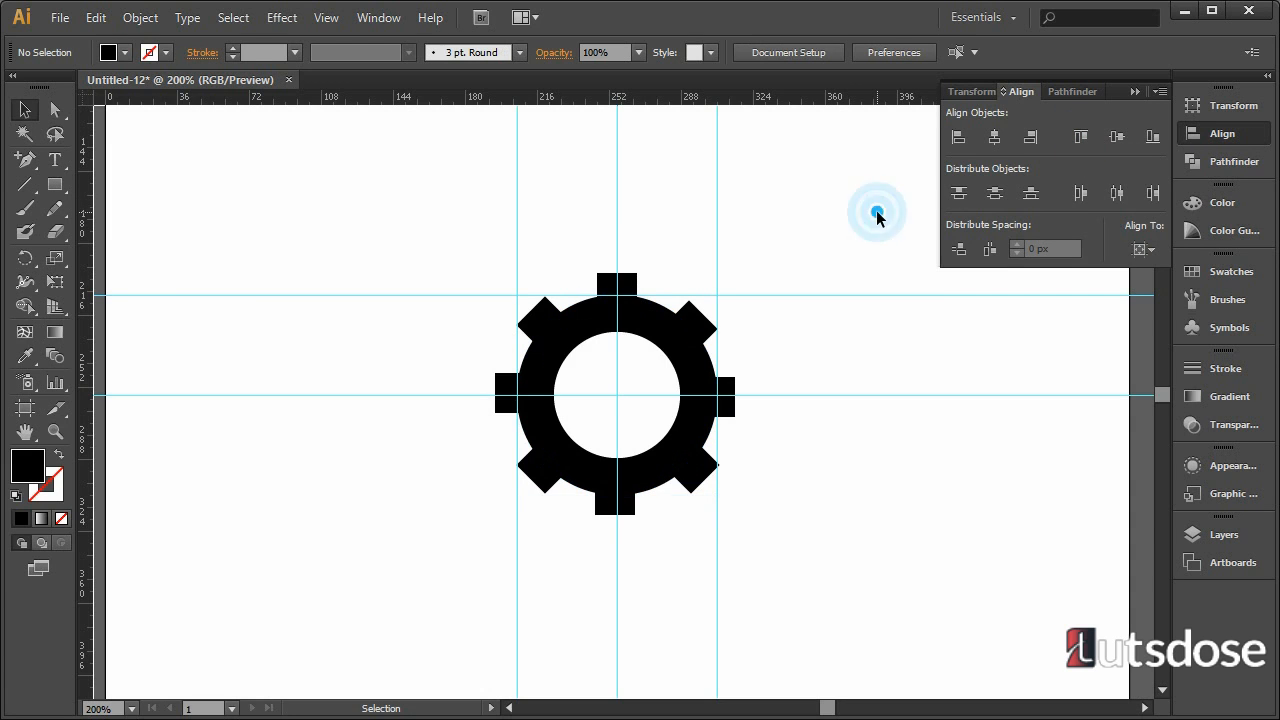
Add a horizontal guide near the black circle's lower edge and bottom-align it with the circle as the key object.
left_click_drag(681, 101, 678, 505)
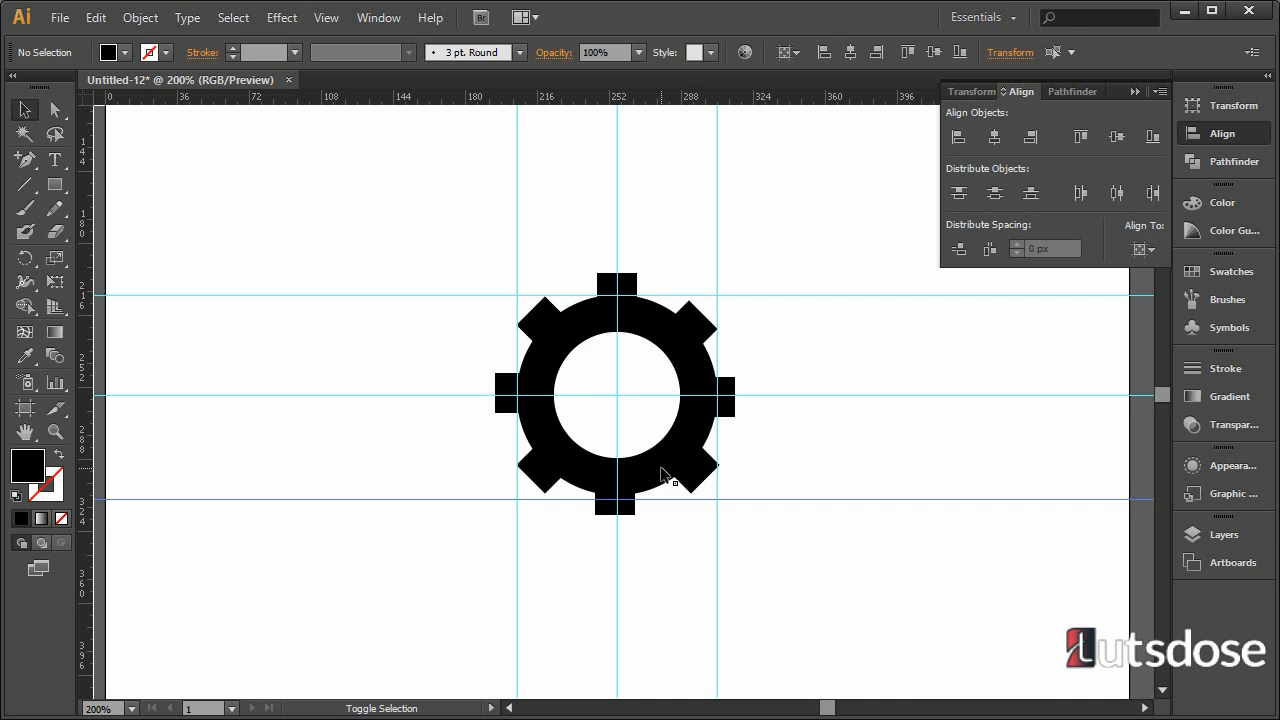
left_click(663, 466)
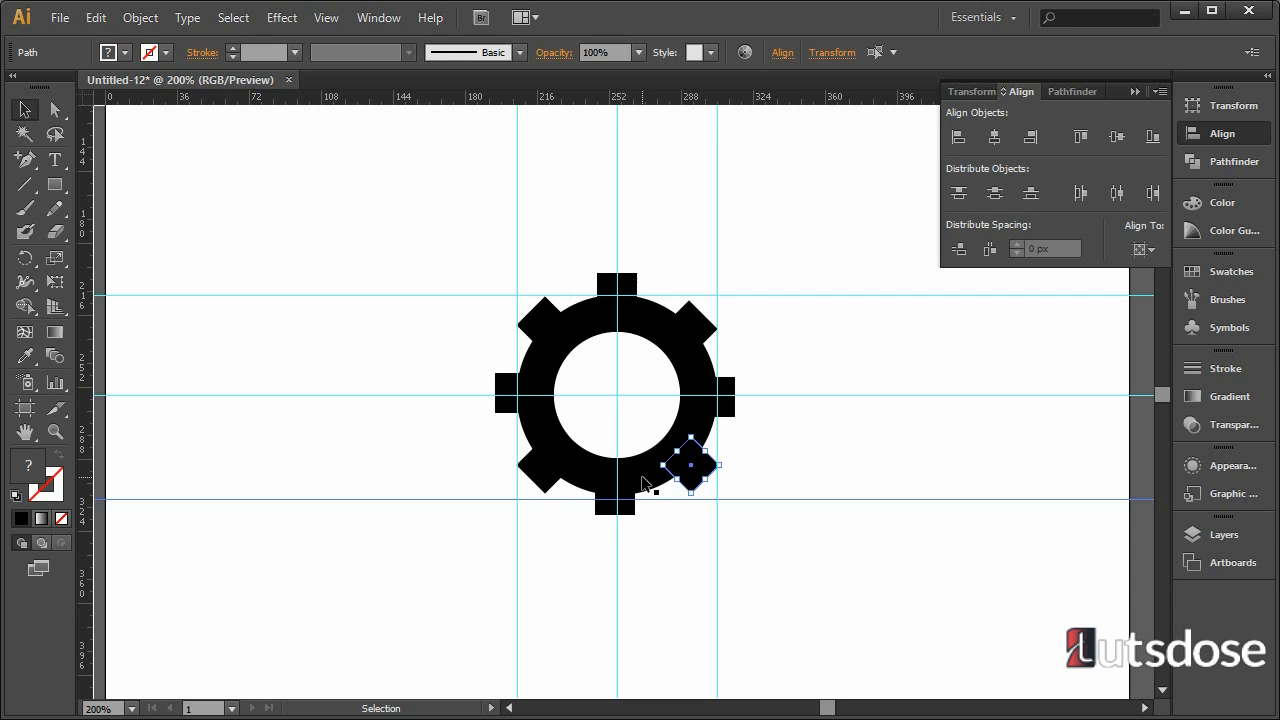
left_click(651, 499, "shift")
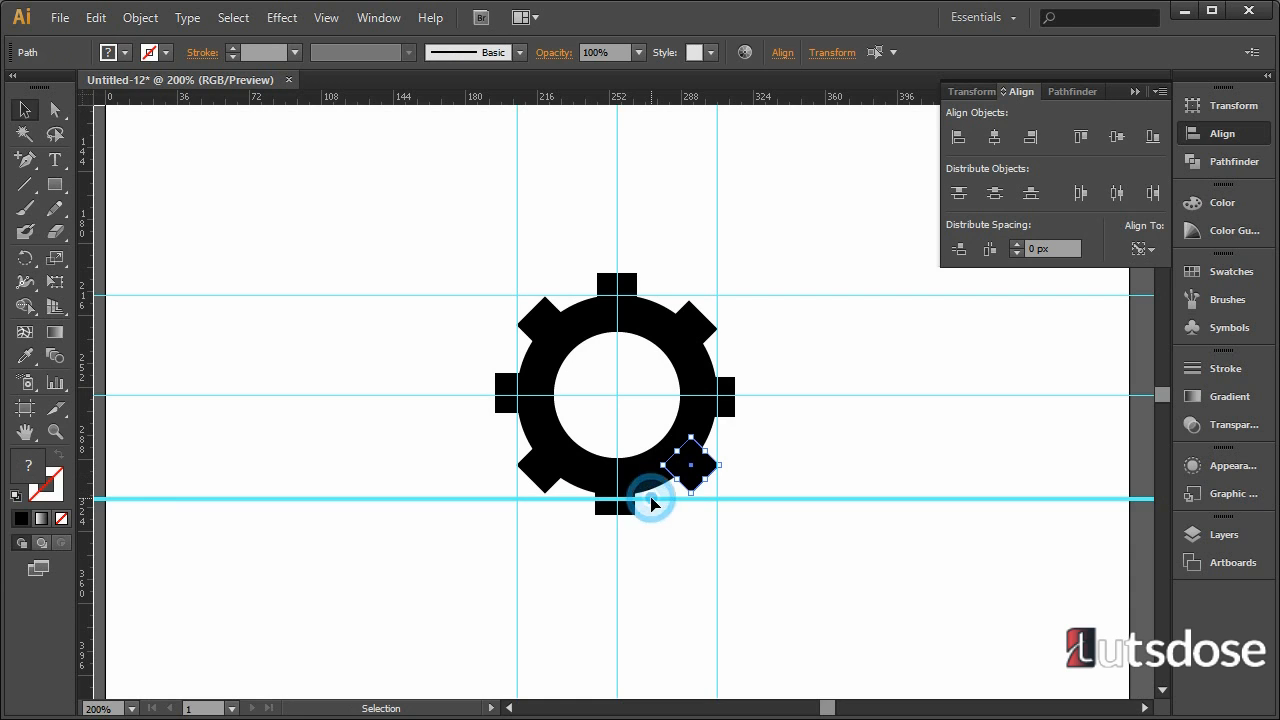
left_click(803, 466)
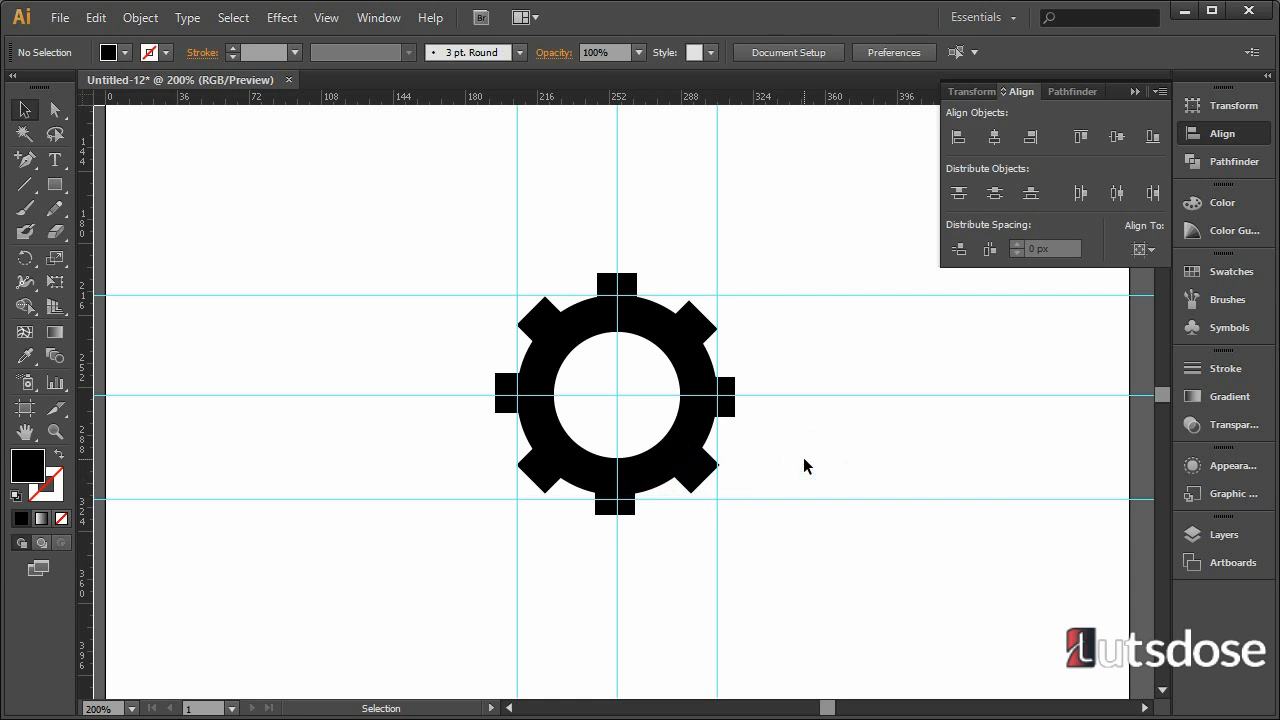
left_click(650, 500)
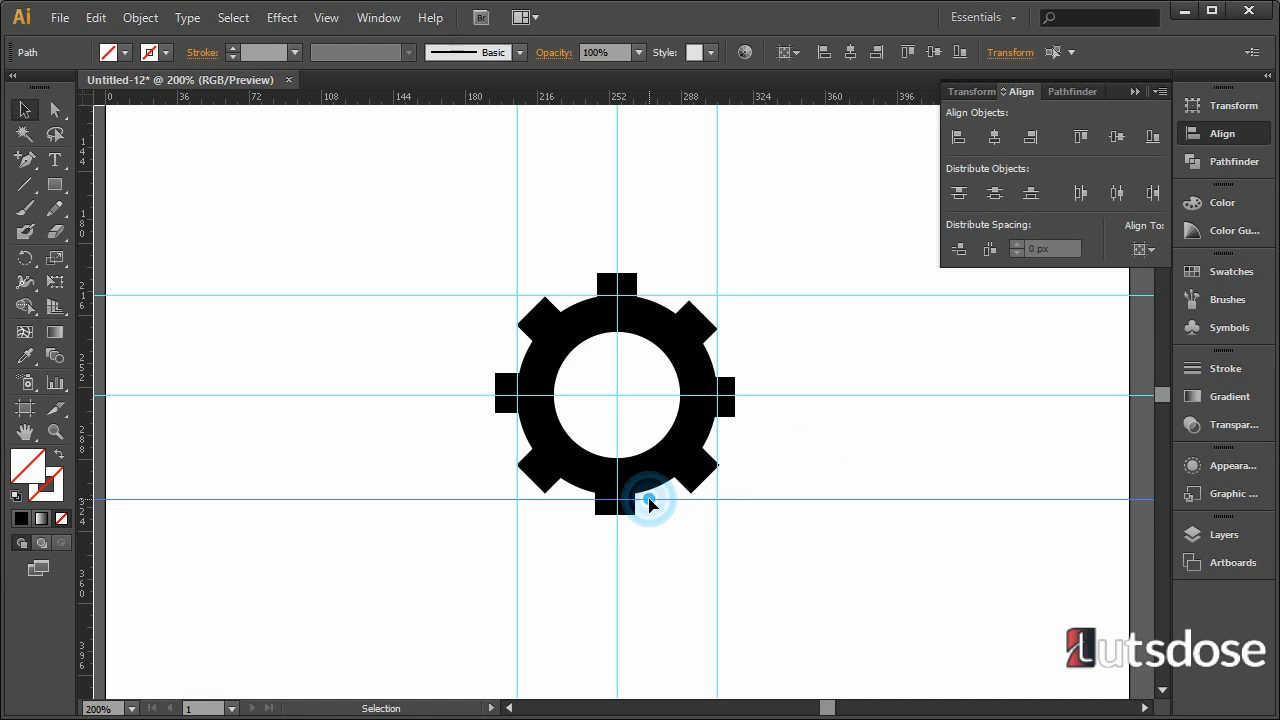
left_click(640, 481, "shift")
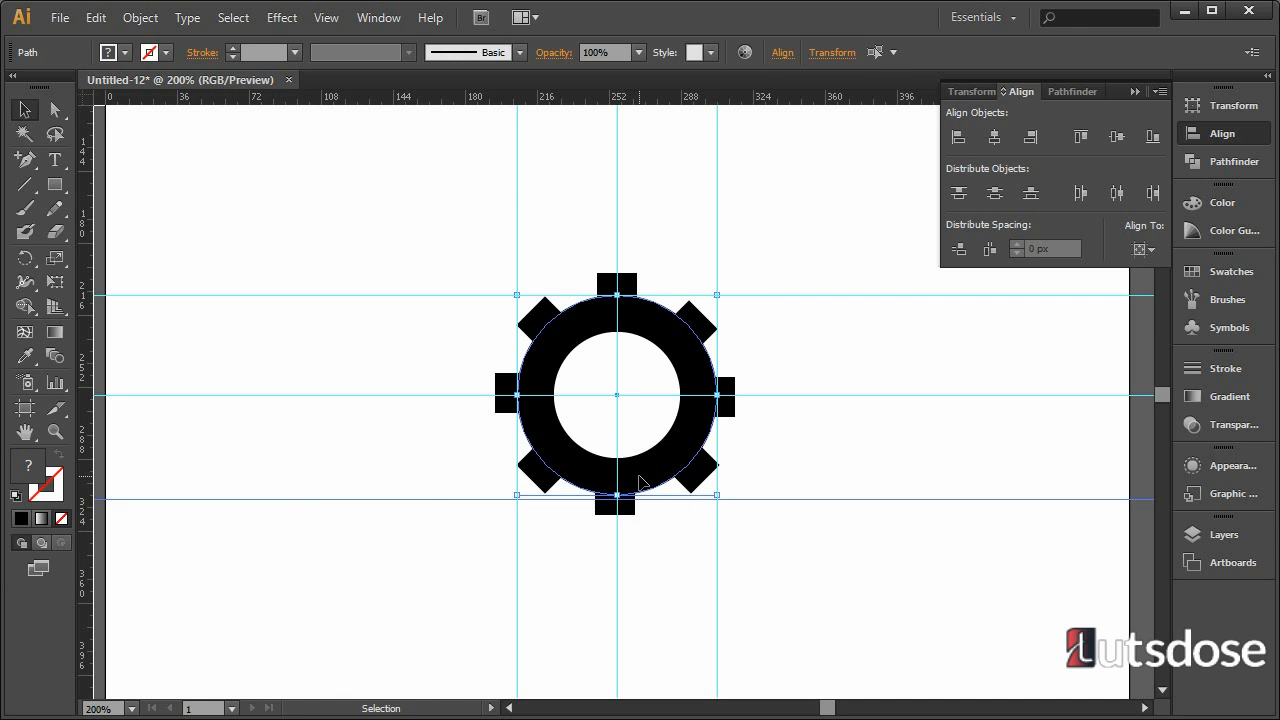
left_click(640, 481)
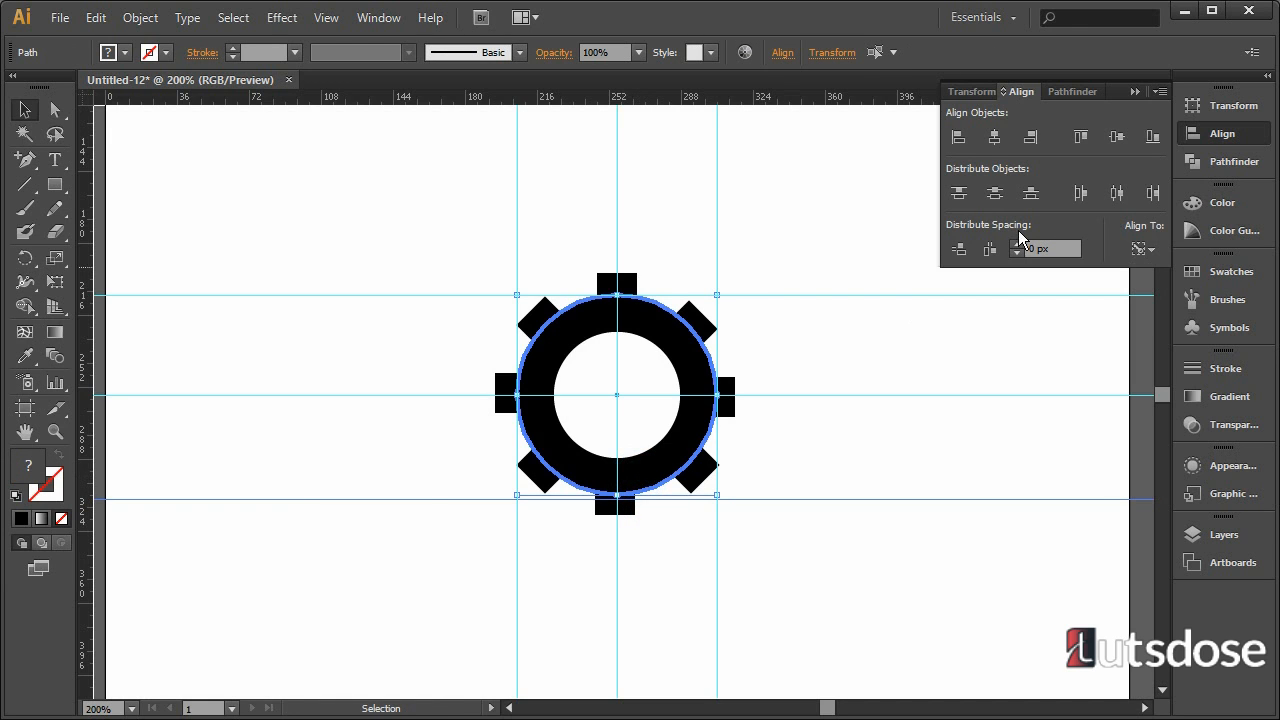
left_click(1153, 138)
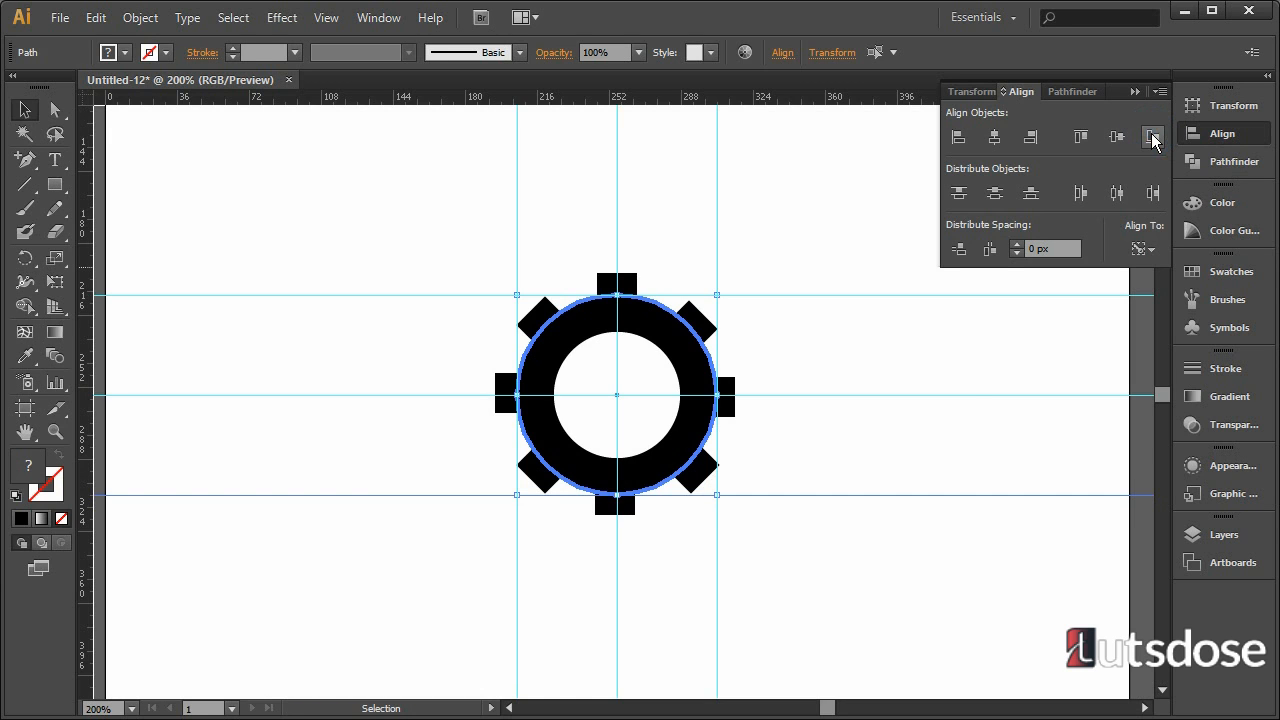
left_click(934, 437)
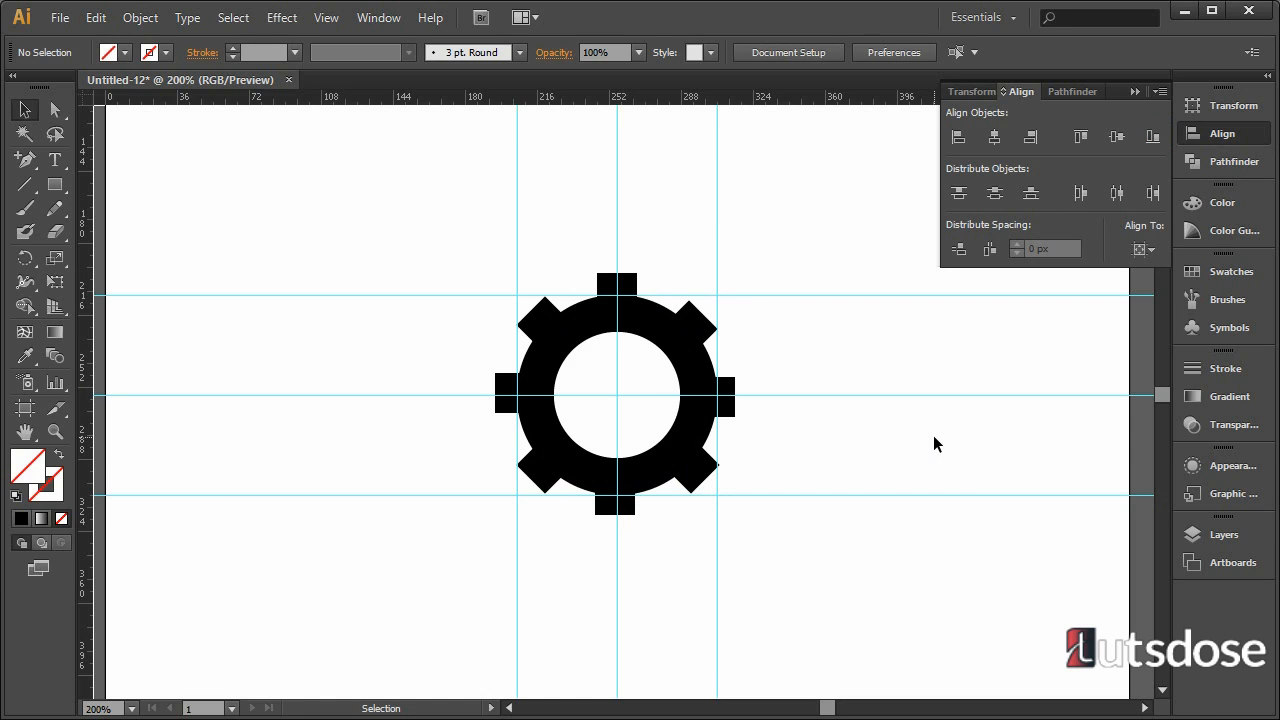
Centre the gear's right tooth horizontally and vertically on the right vertical guide, using the guide as the key object.
left_click(732, 391)
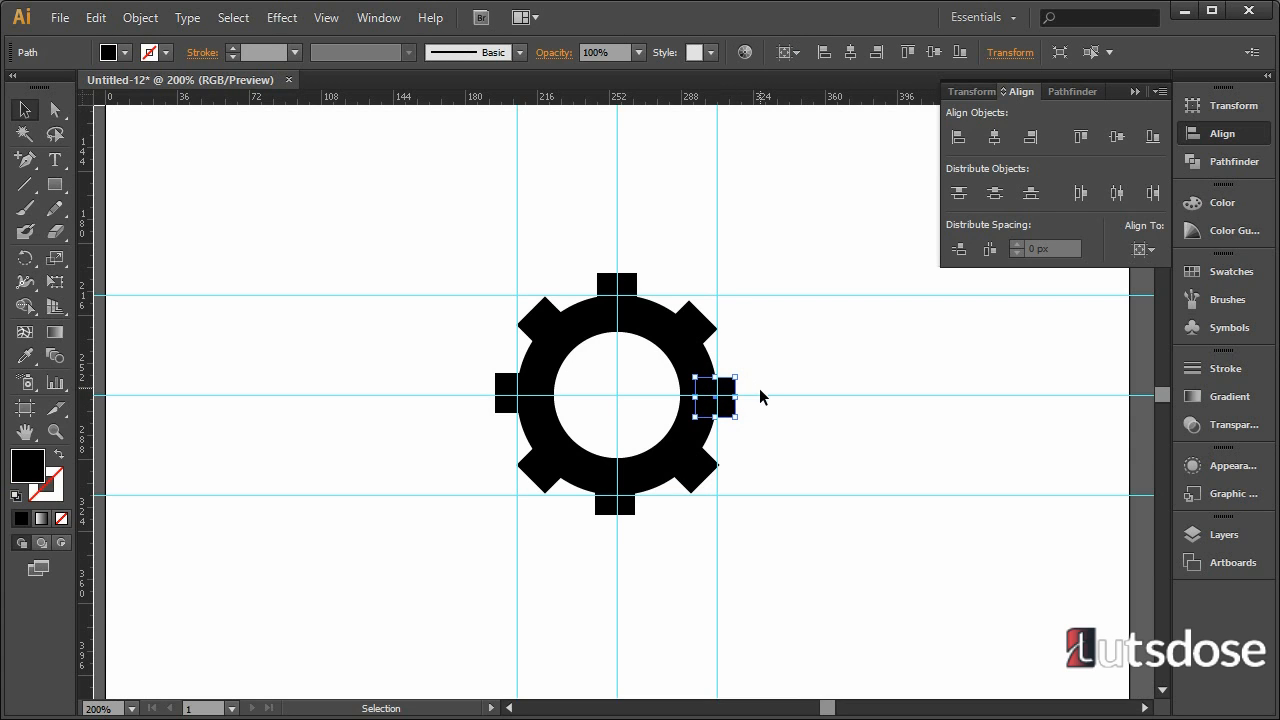
left_click(717, 352, "shift")
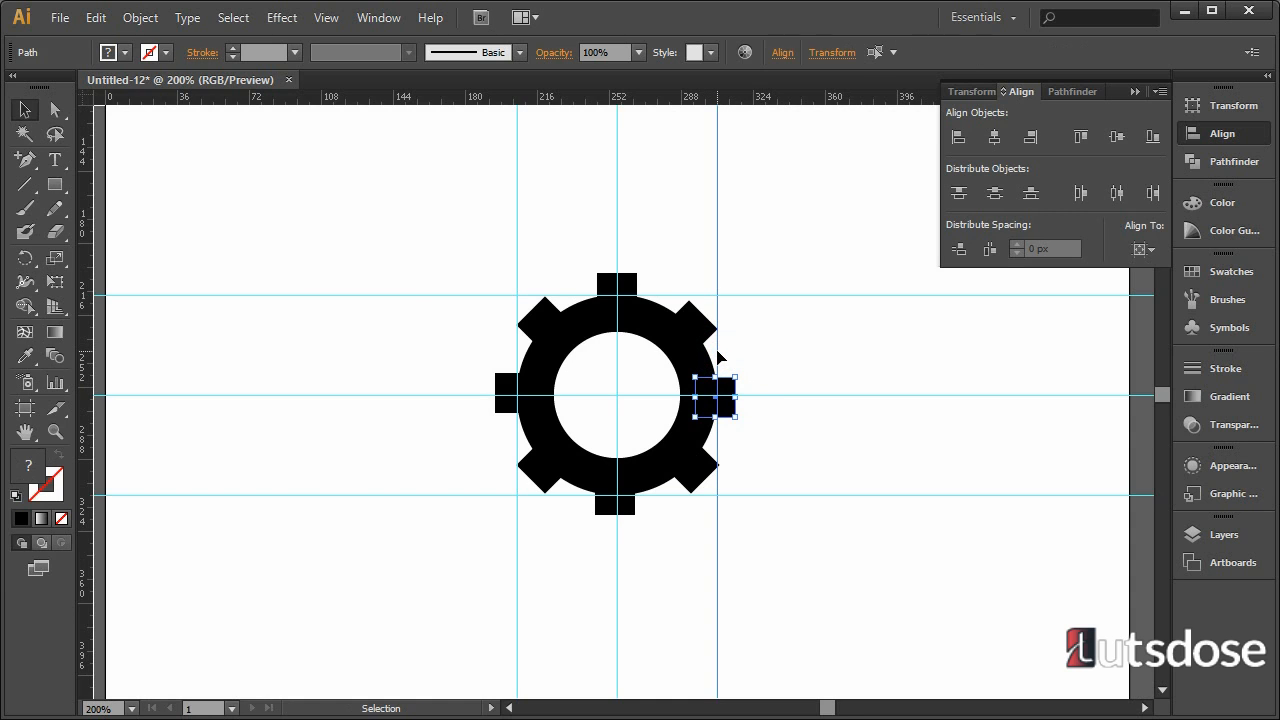
left_click(717, 352)
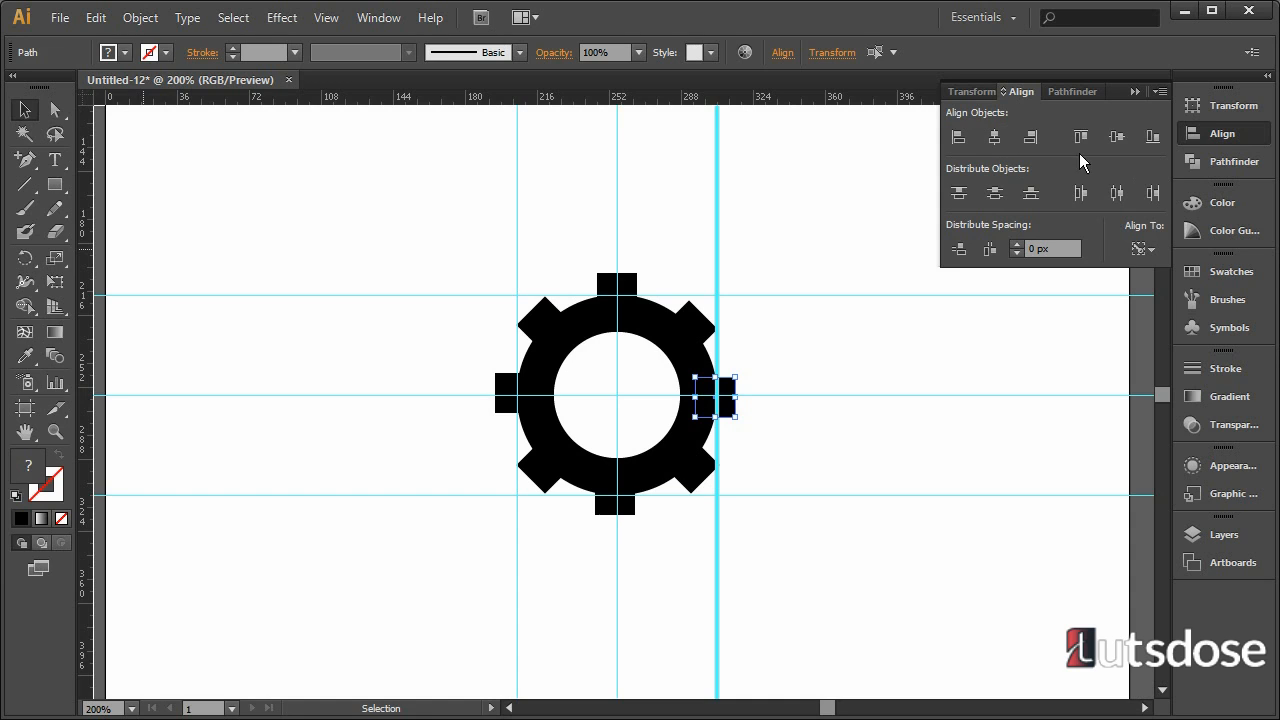
left_click(1114, 138)
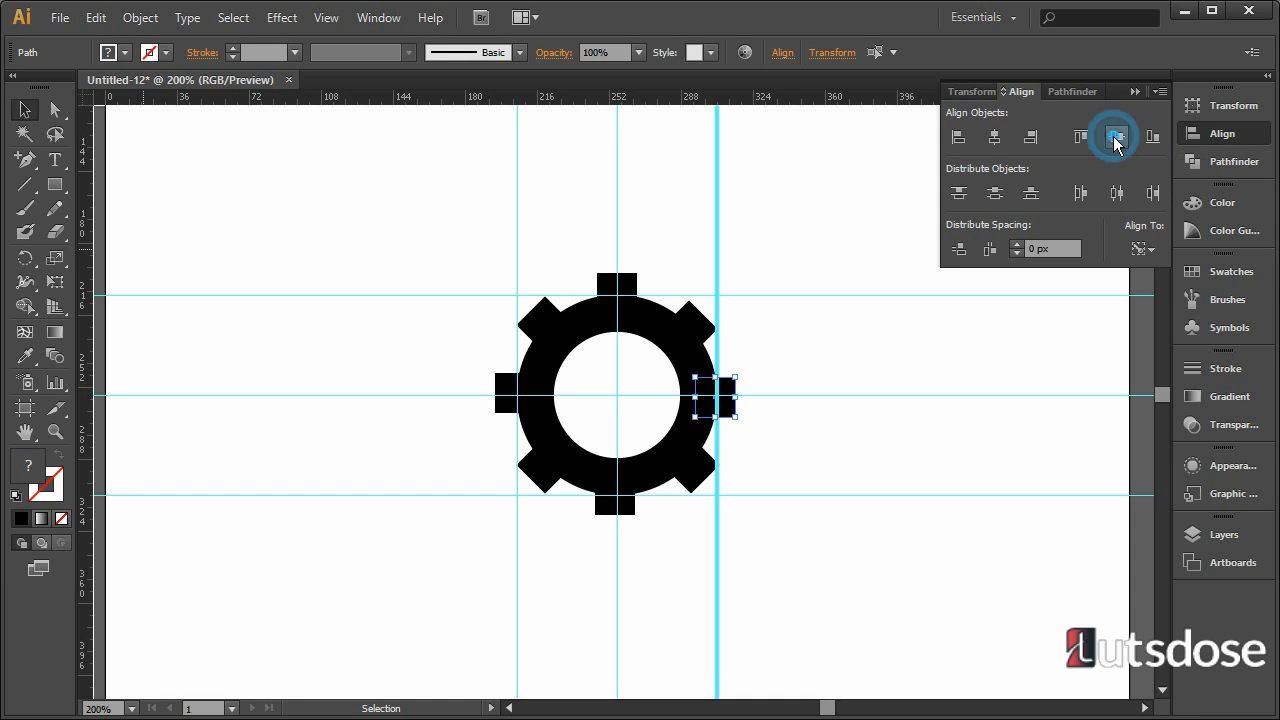
left_click(1114, 138)
left_click(995, 138)
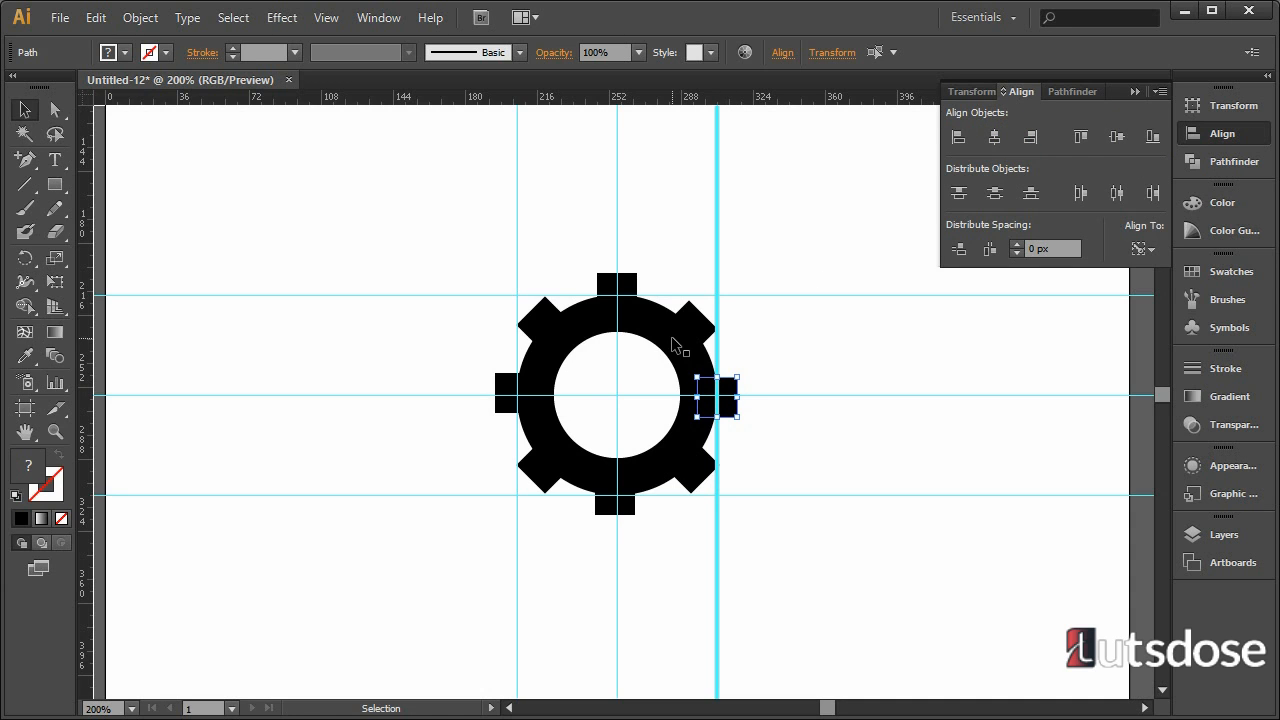
Centre the gear's left tooth horizontally and vertically on the left vertical guide, using the guide as the key object.
left_click(507, 390)
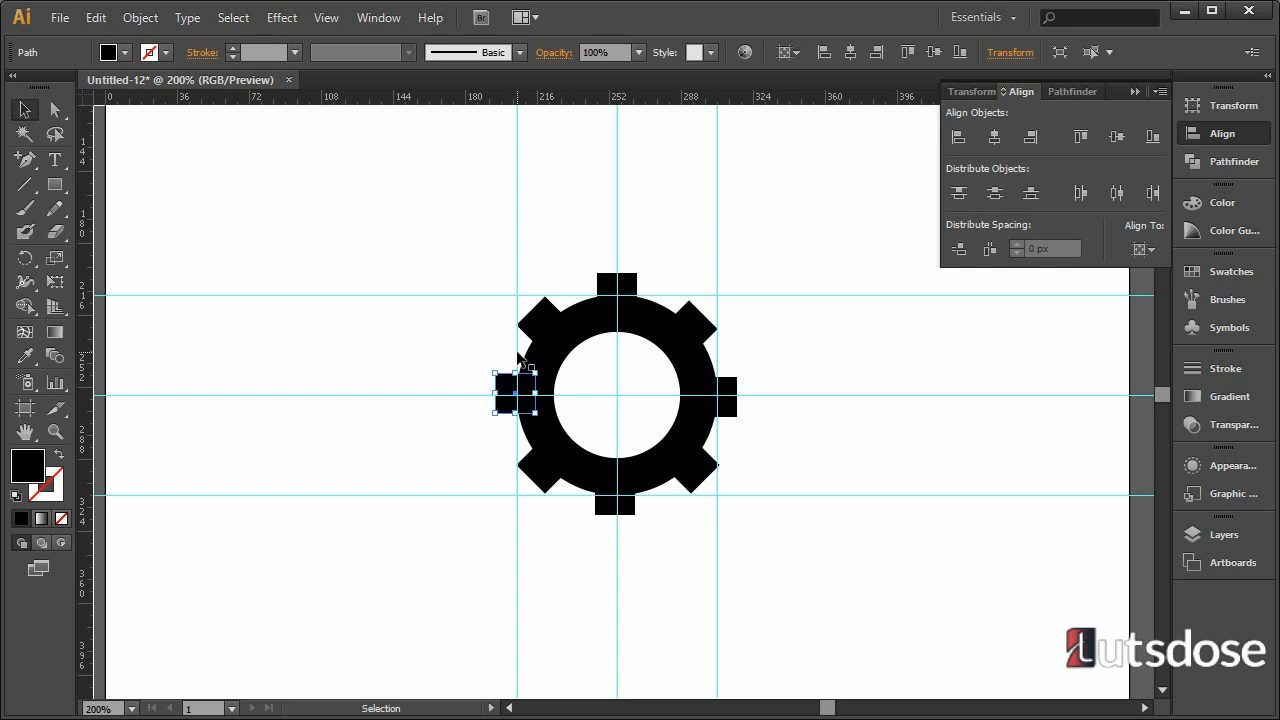
left_click(519, 358, "shift")
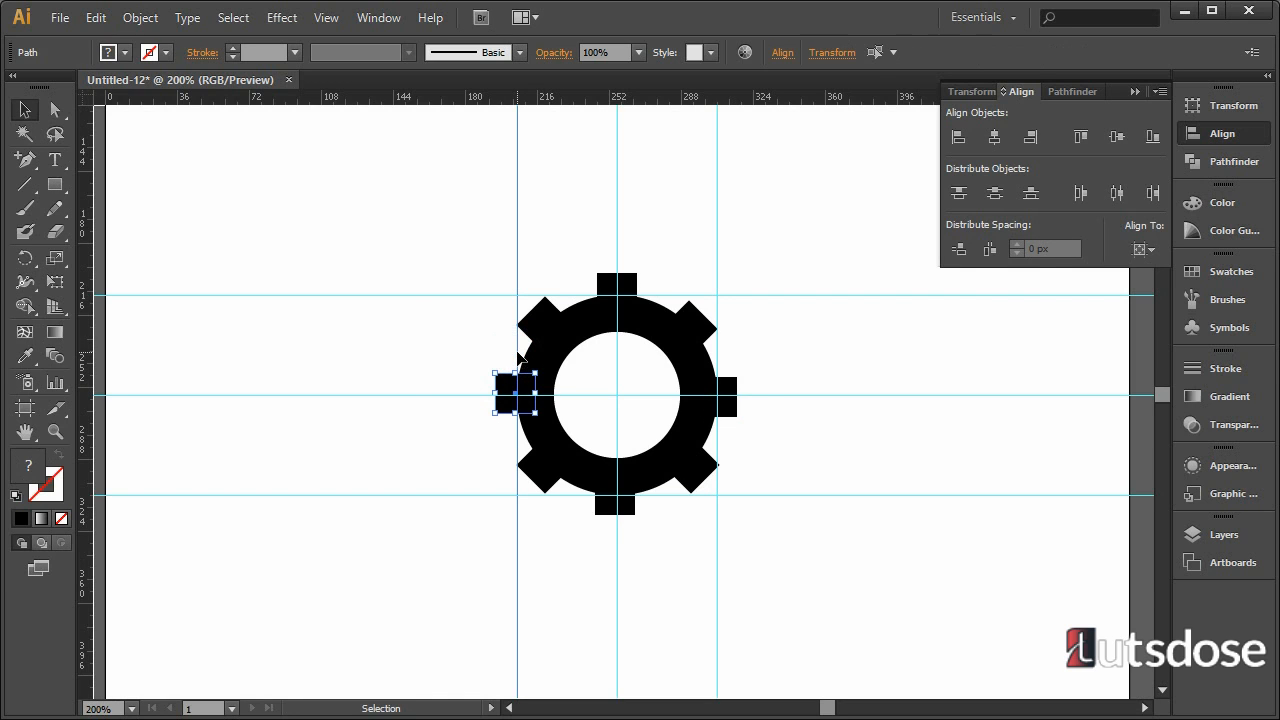
left_click(517, 352)
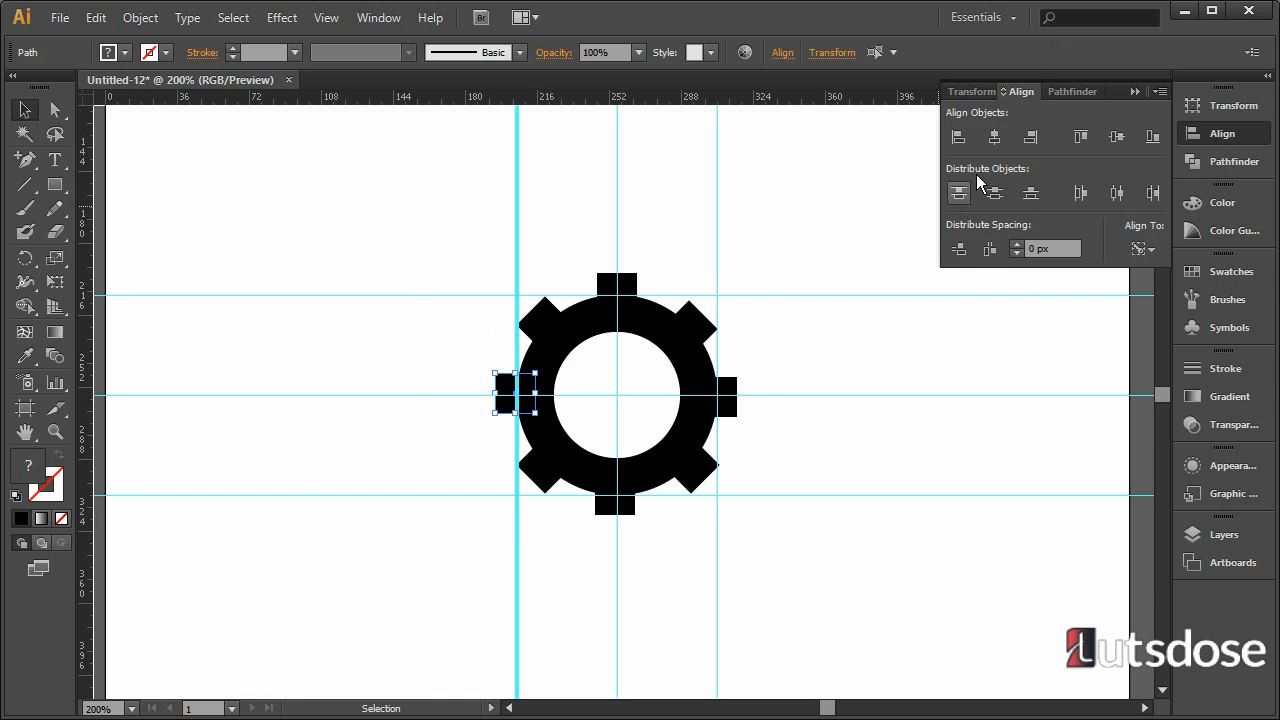
left_click(994, 142)
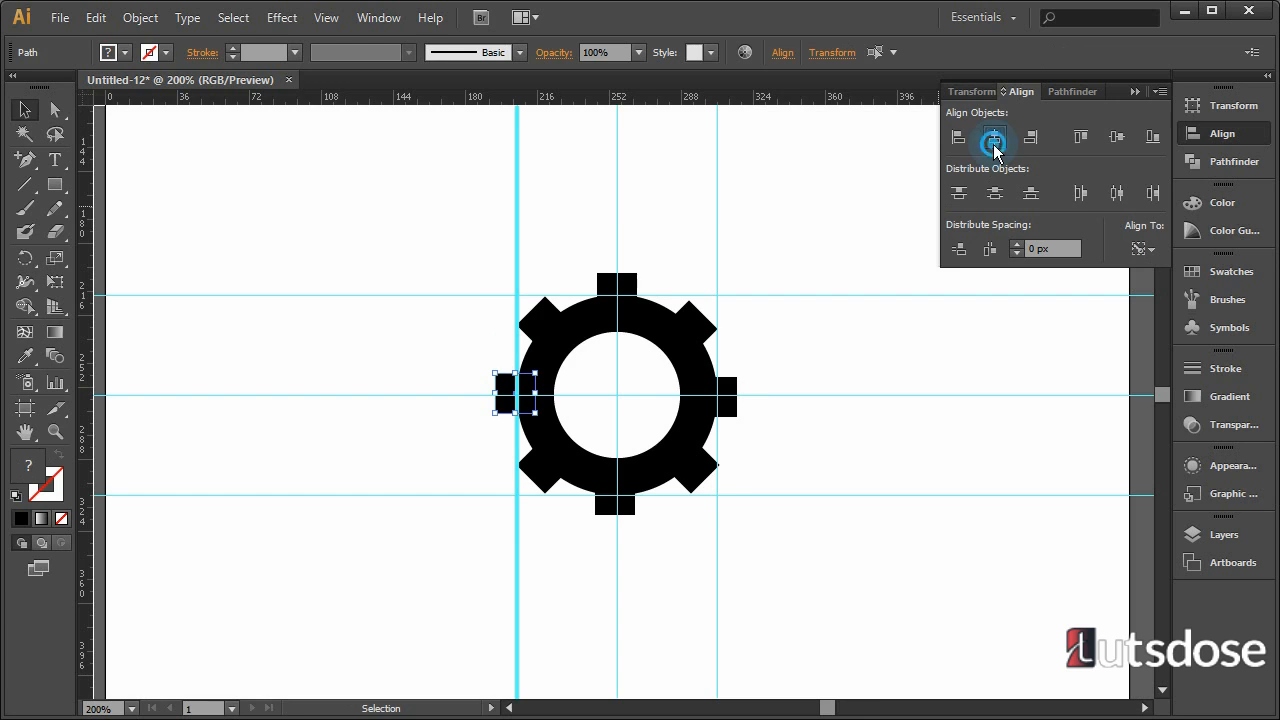
left_click(1118, 138)
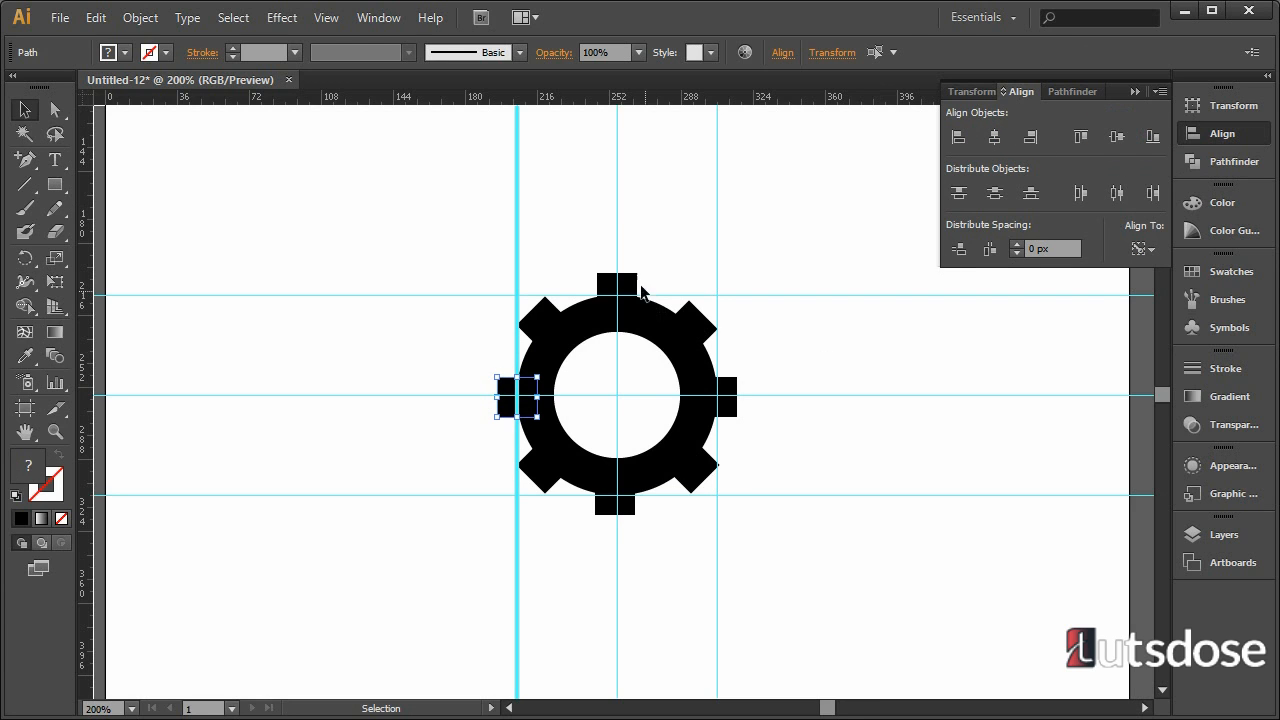
Align the vertical centre of the gear's top tooth to the upper horizontal guide, using the guide as the key object.
left_click(628, 283)
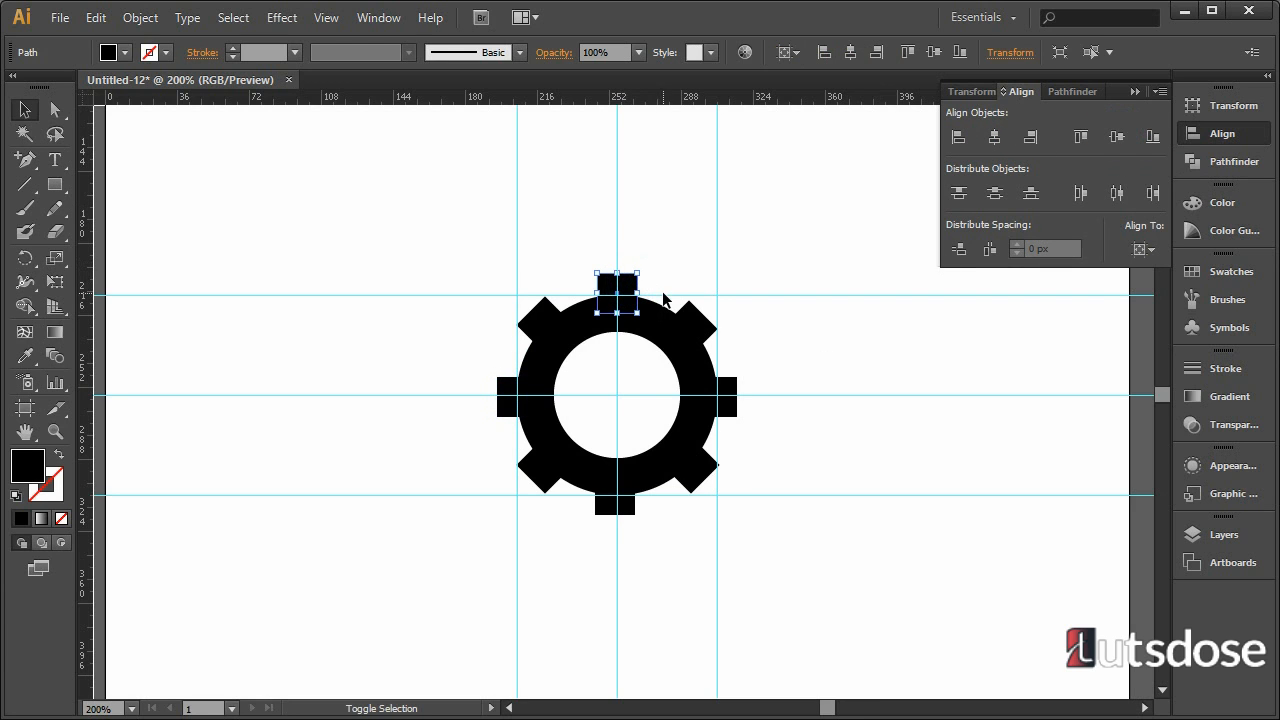
left_click(665, 295, "shift")
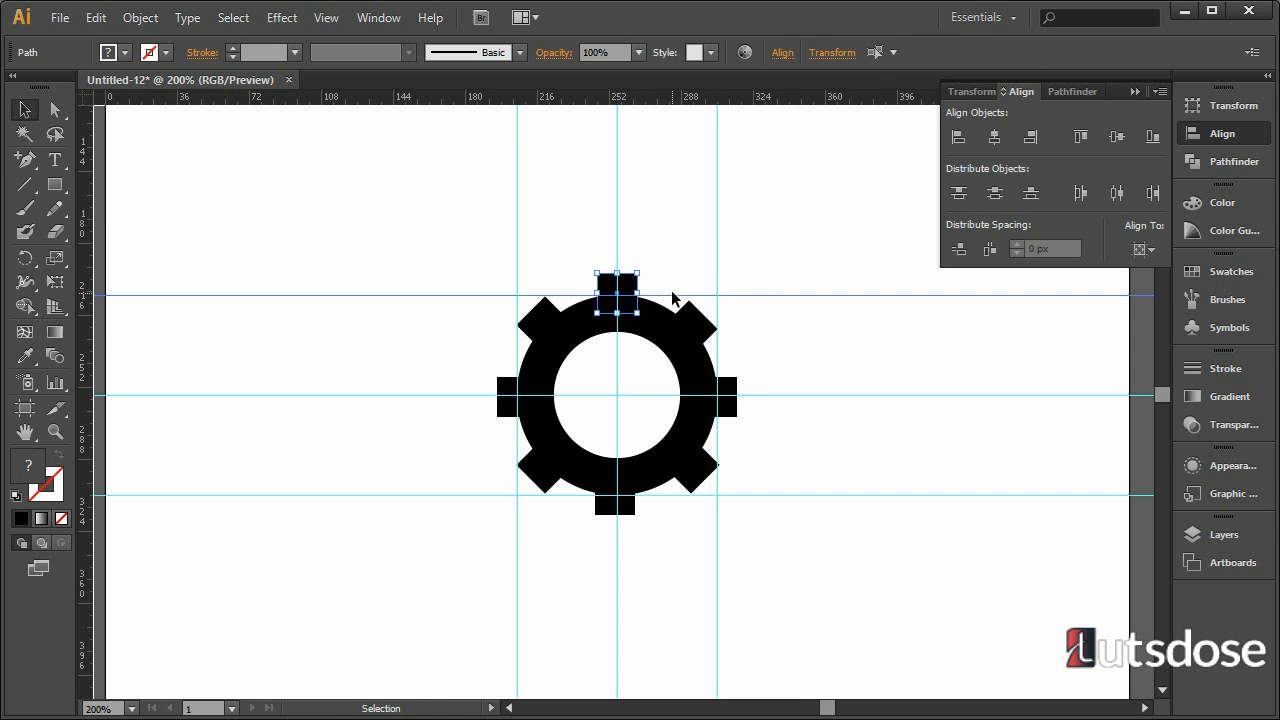
left_click(671, 291)
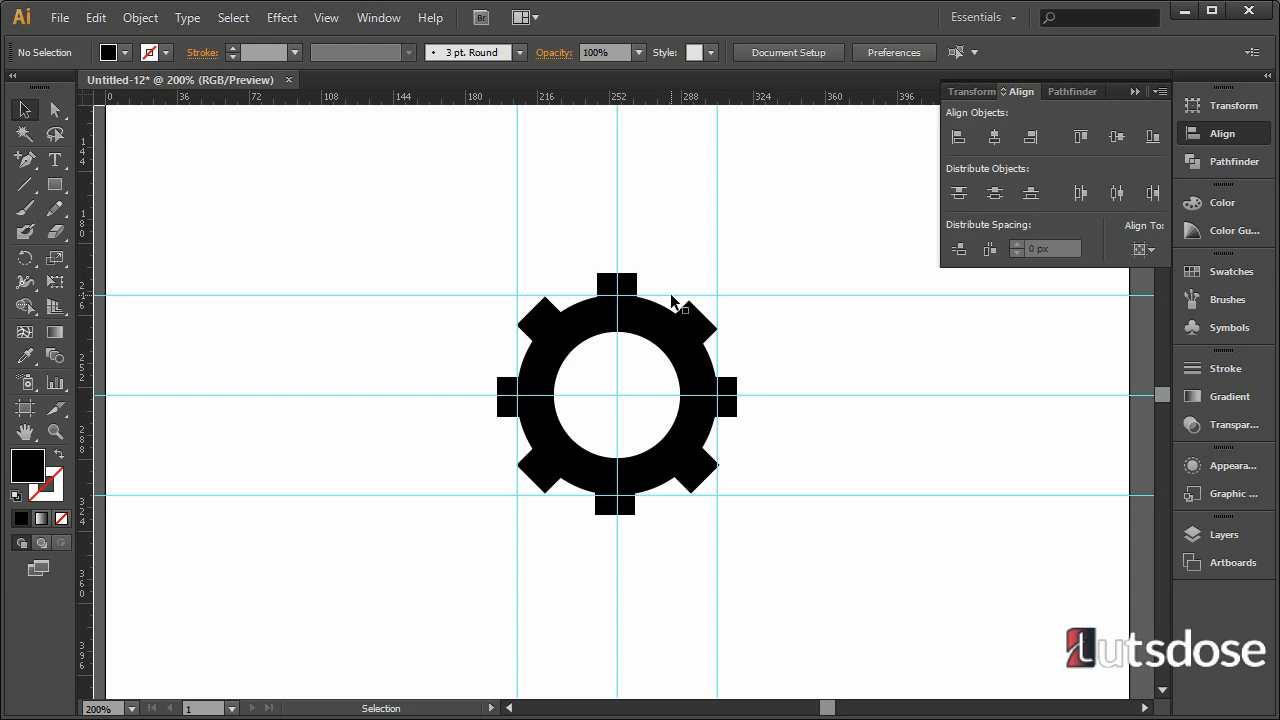
left_click(671, 295)
left_click(628, 283, "shift")
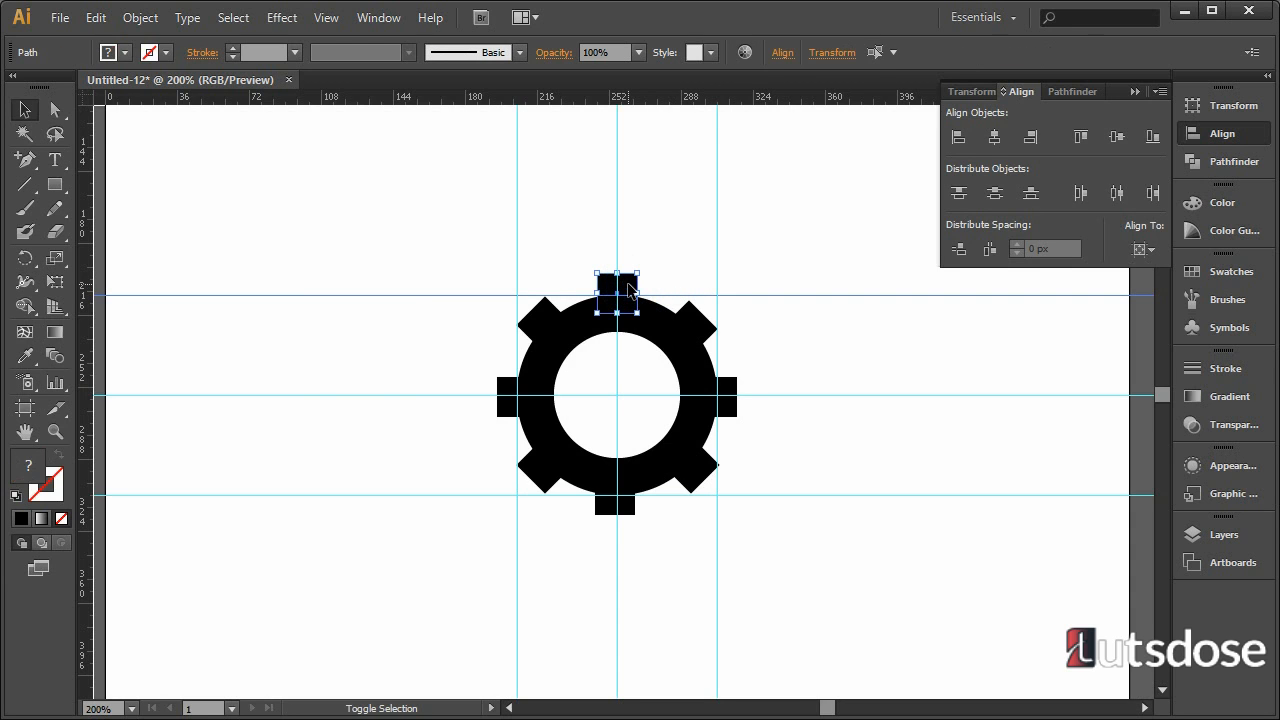
left_click(660, 295)
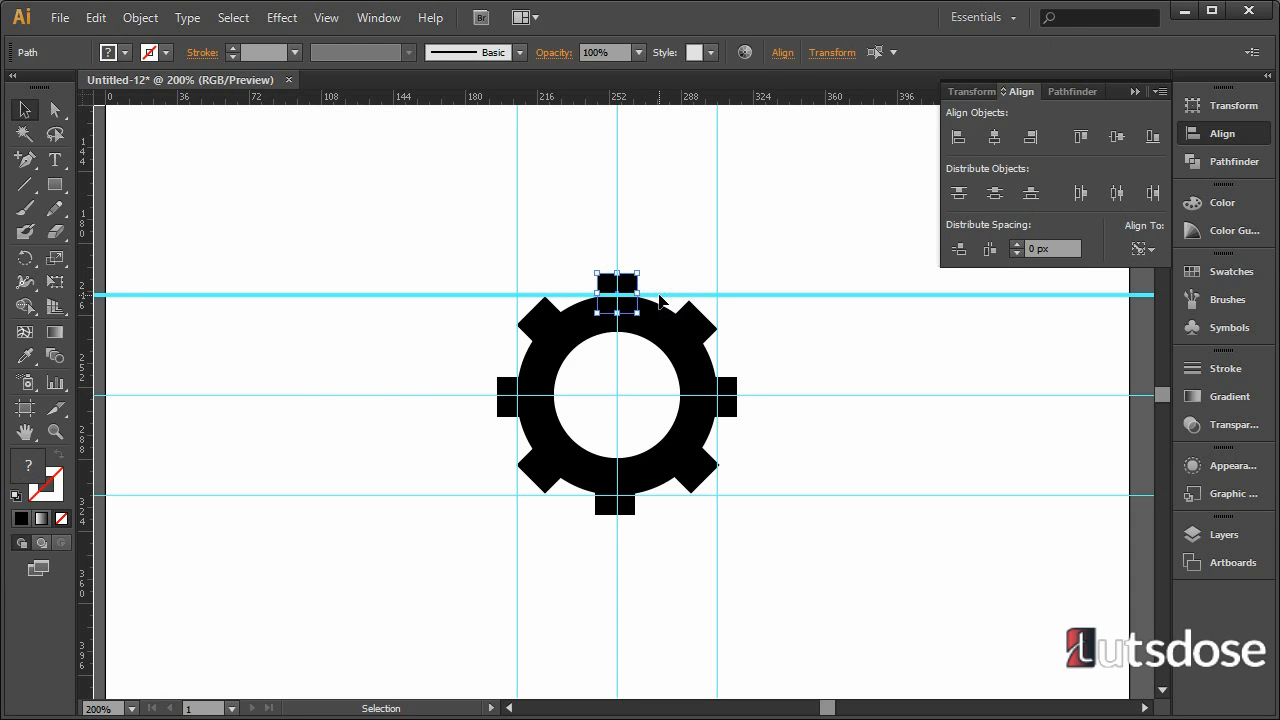
left_click(1110, 137)
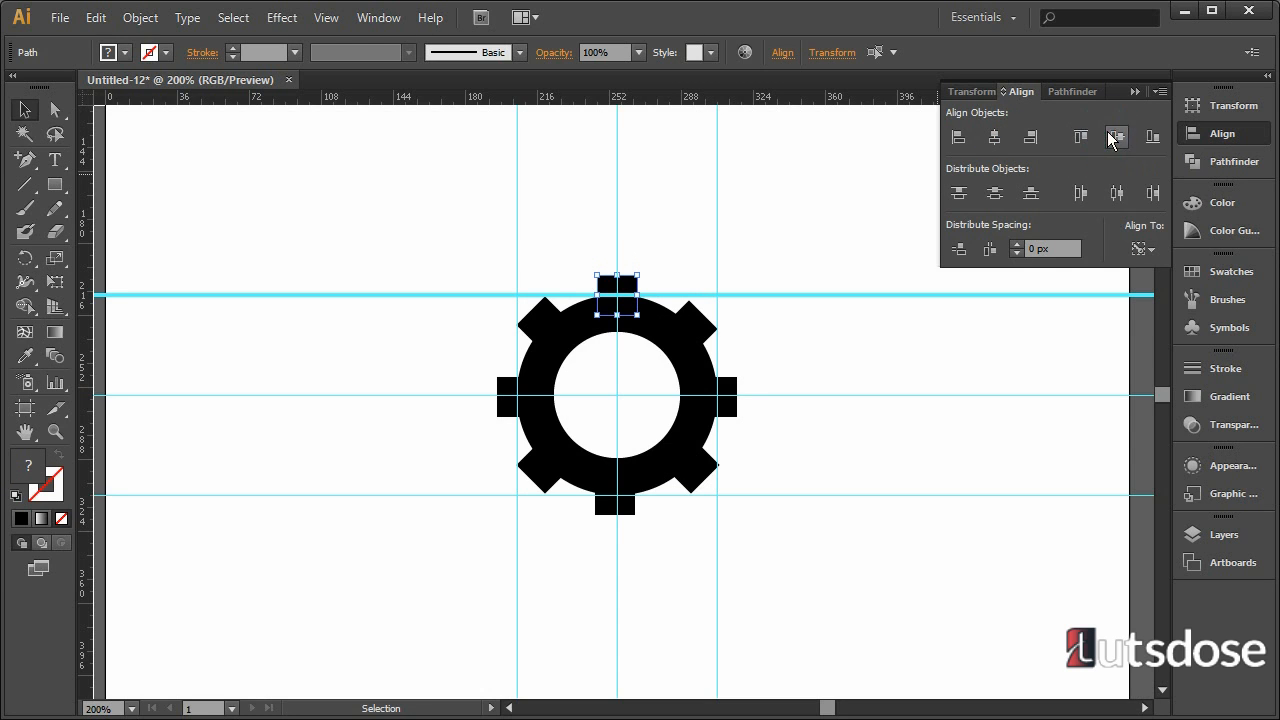
Centre the gear's bottom tooth horizontally and vertically on the lower horizontal guide, using the guide as the key object.
left_click(652, 500)
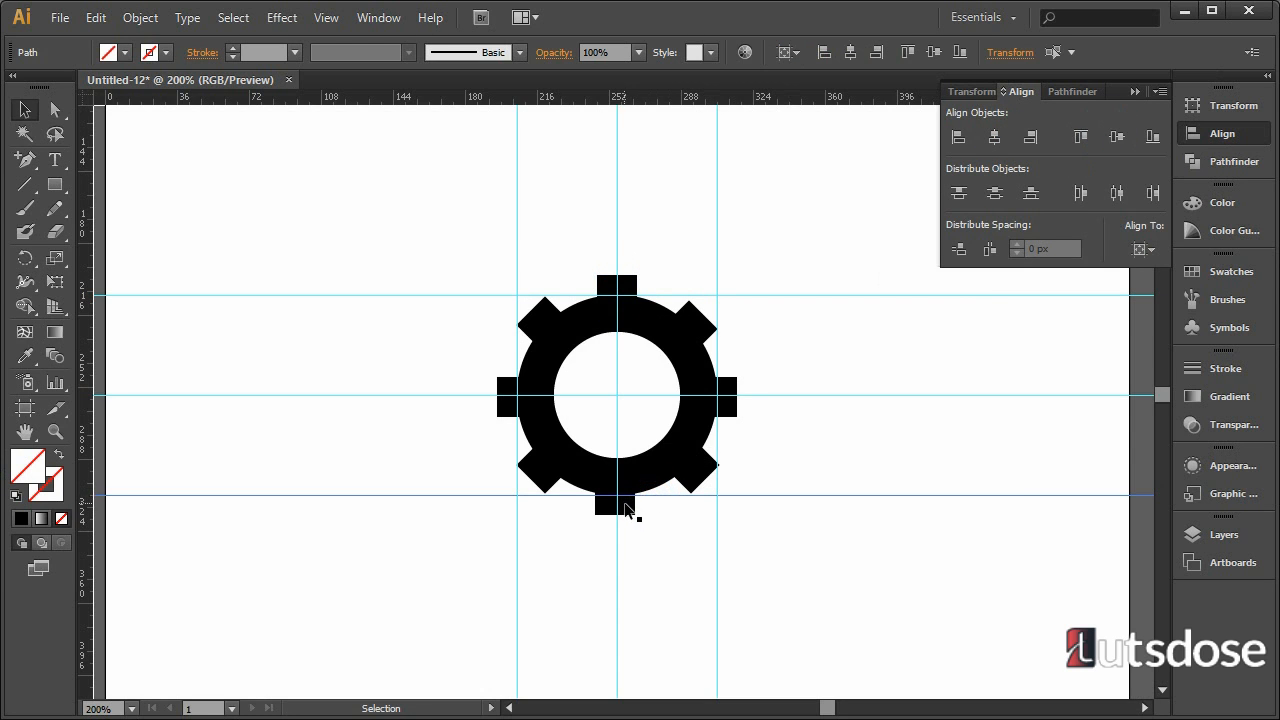
left_click(629, 511, "shift")
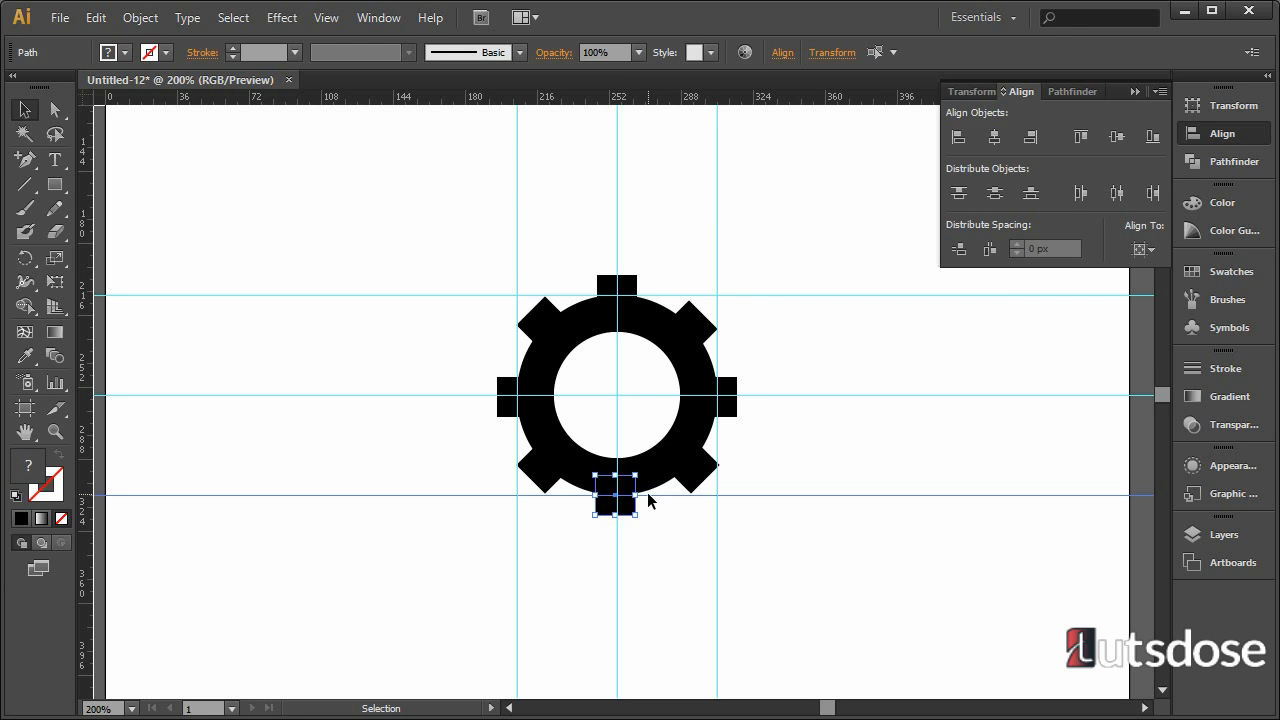
left_click(995, 138)
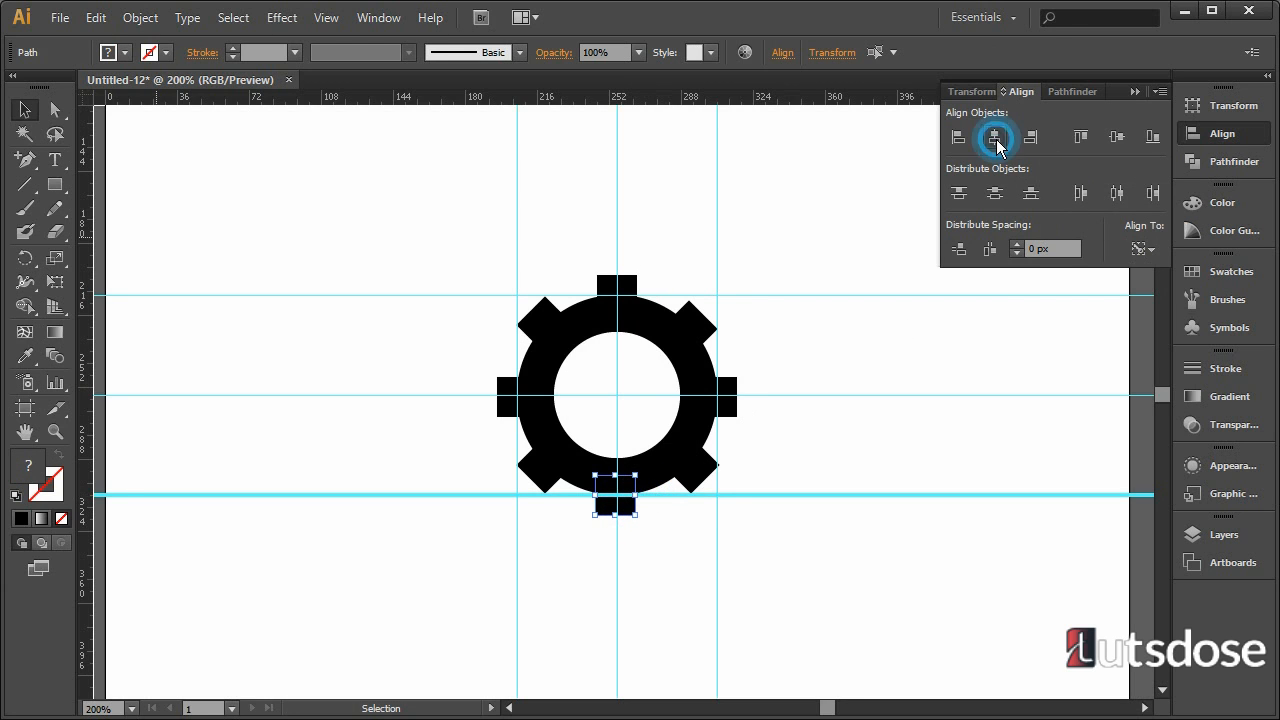
left_click(1117, 138)
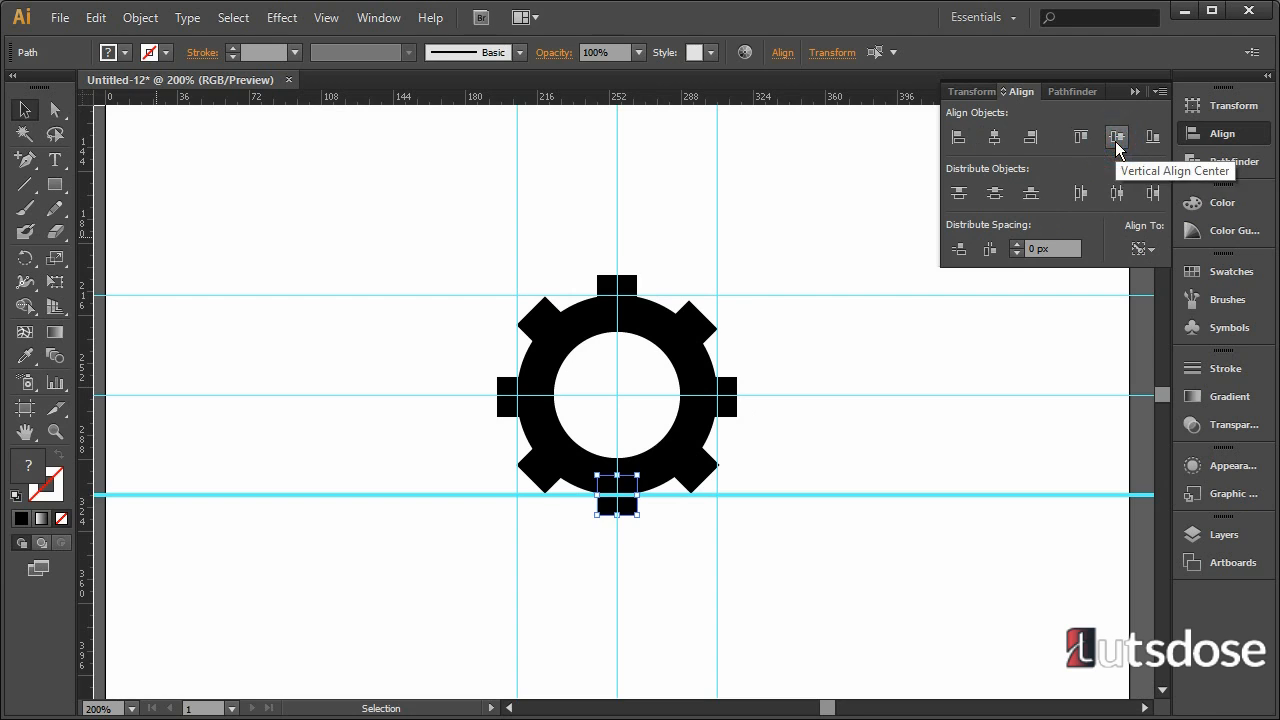
left_click(881, 349)
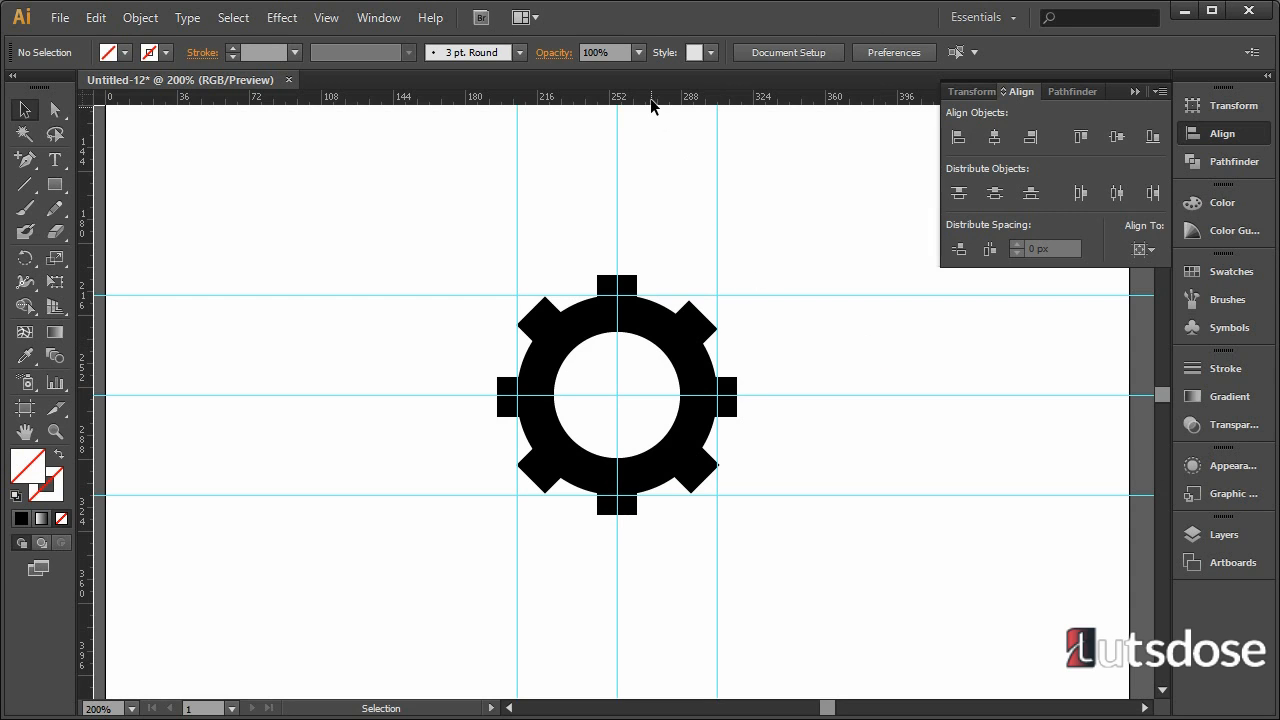
Add a horizontal guide through the upper part of the white circle at about Y 236 px and rotate it by -45°.
left_click_drag(650, 100, 656, 360)
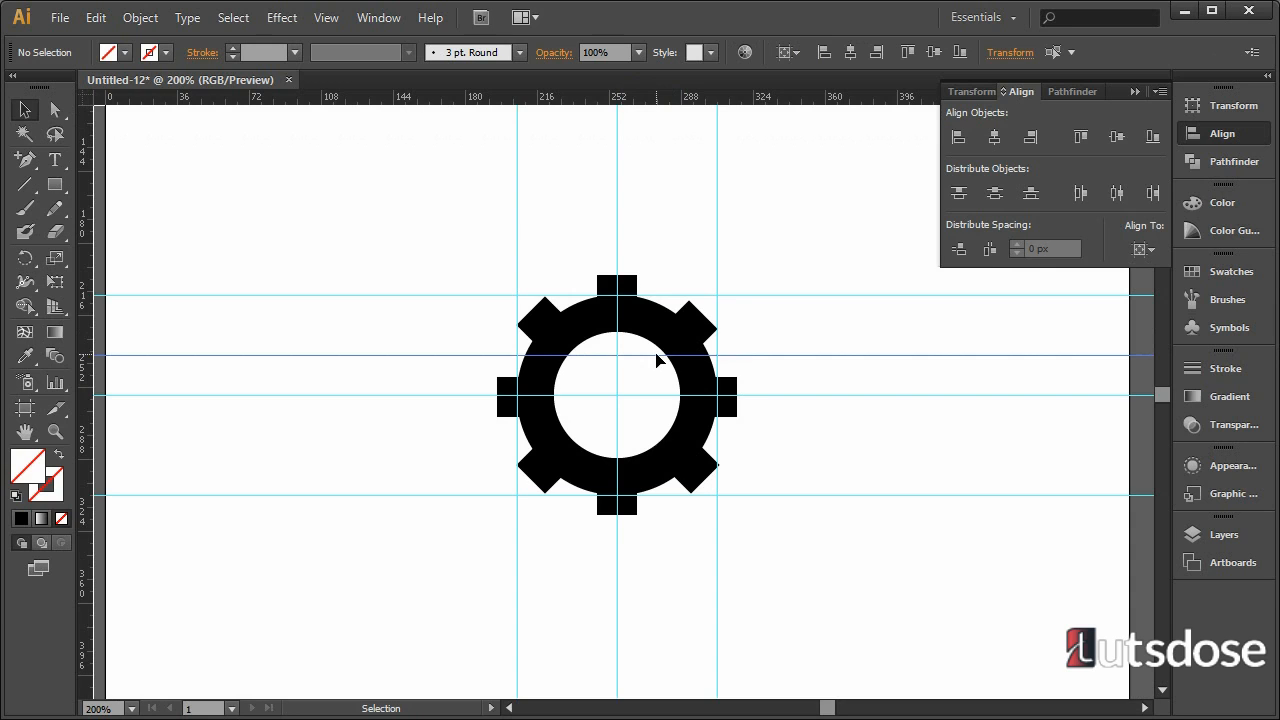
left_click(1207, 107)
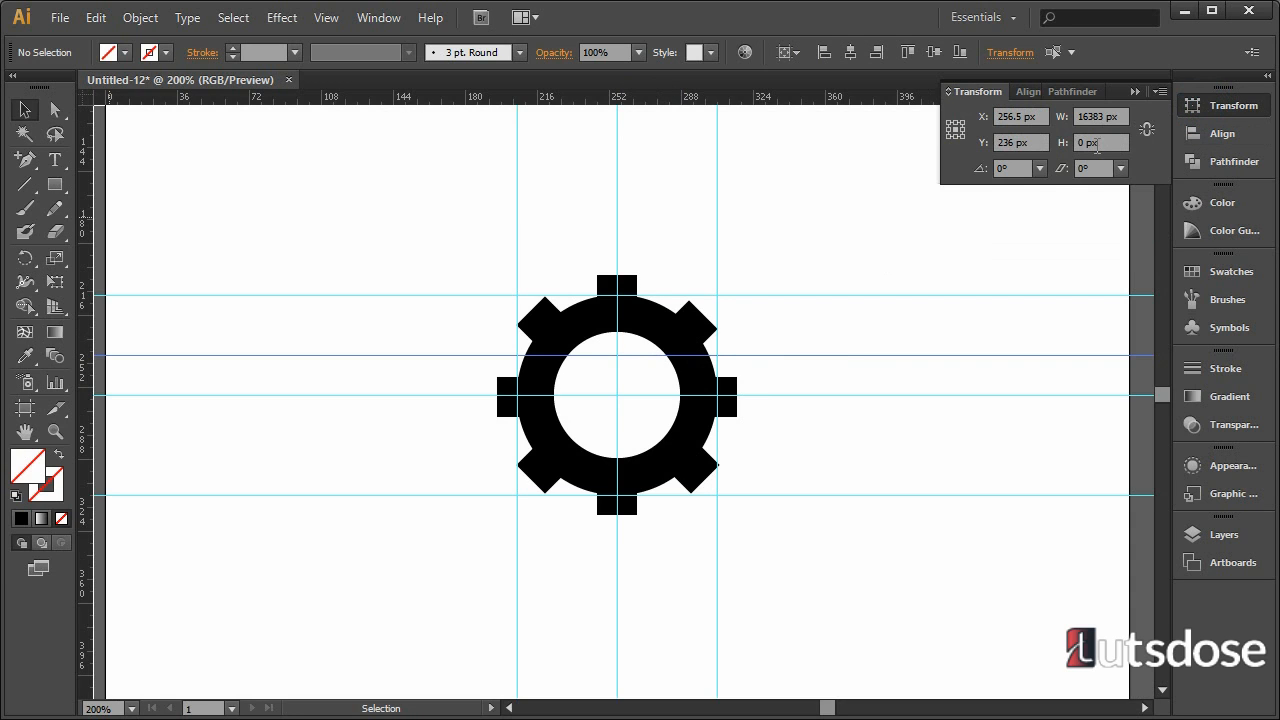
left_click(1042, 168)
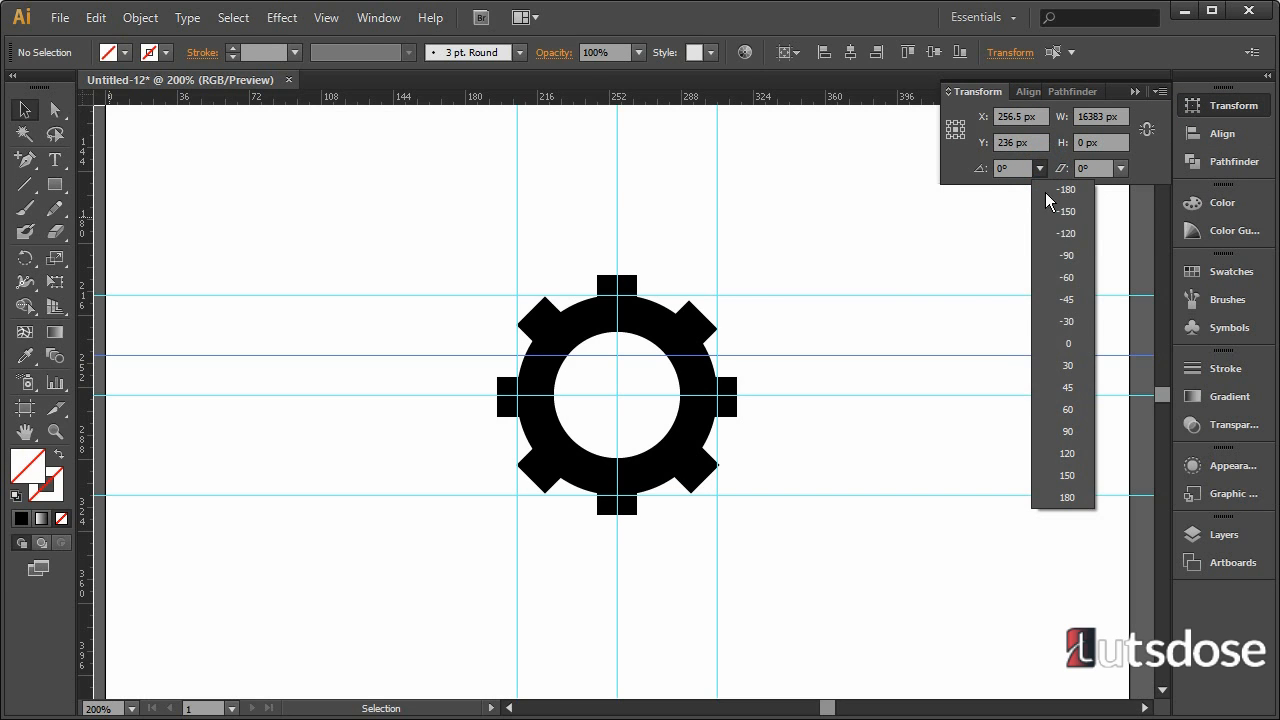
left_click(1058, 300)
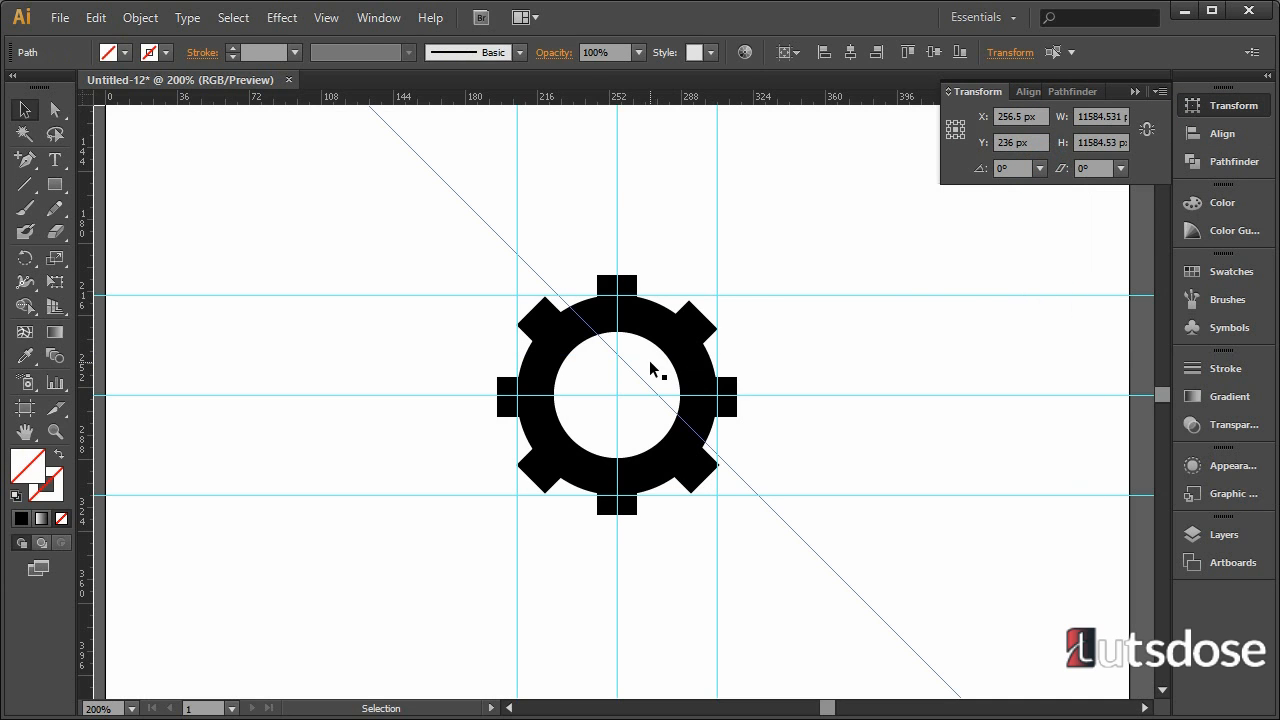
Centre the -45° guide horizontally and vertically on the white inner circle, using the circle as the key object.
key("shift")
left_click(650, 369, "shift")
left_click(650, 369)
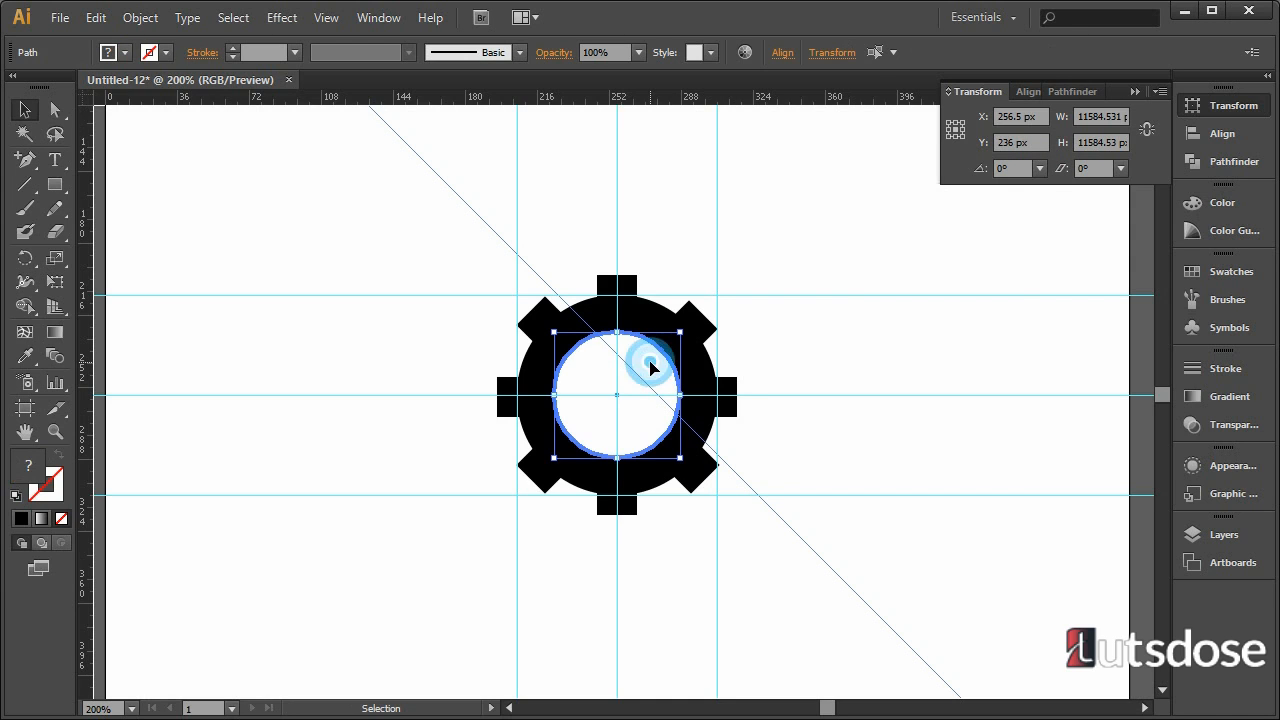
left_click(1207, 133)
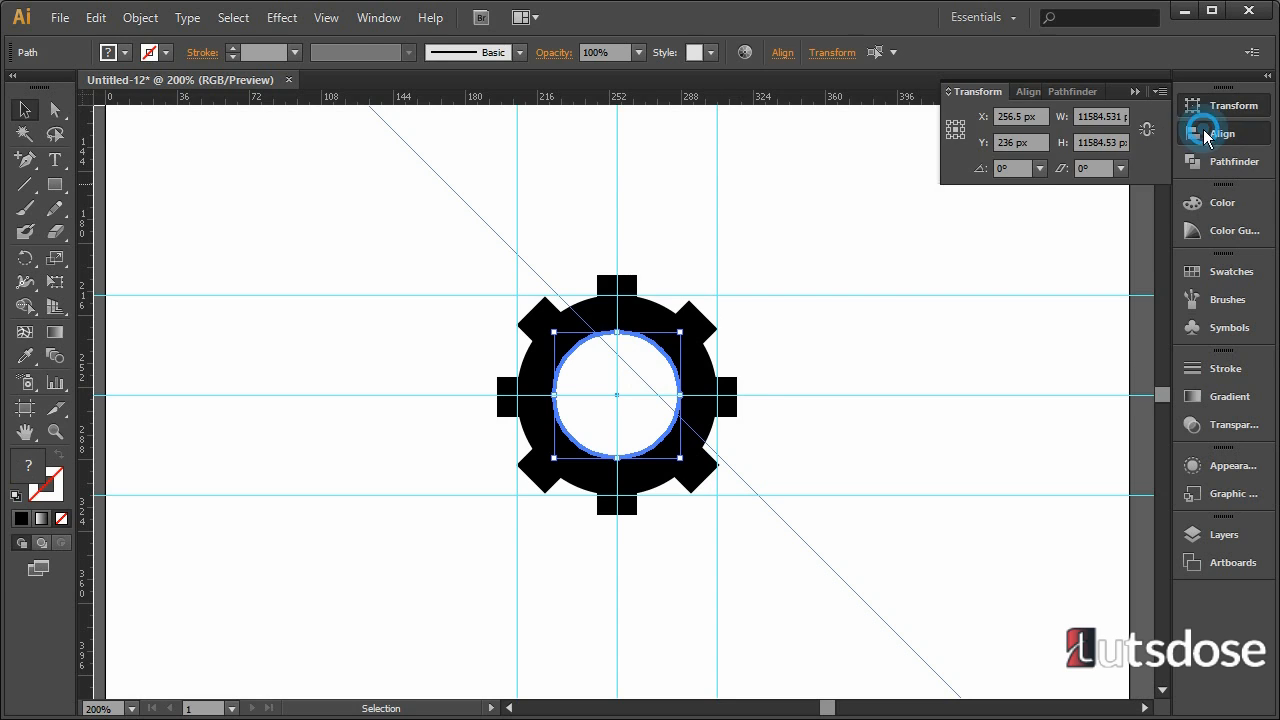
left_click(988, 140)
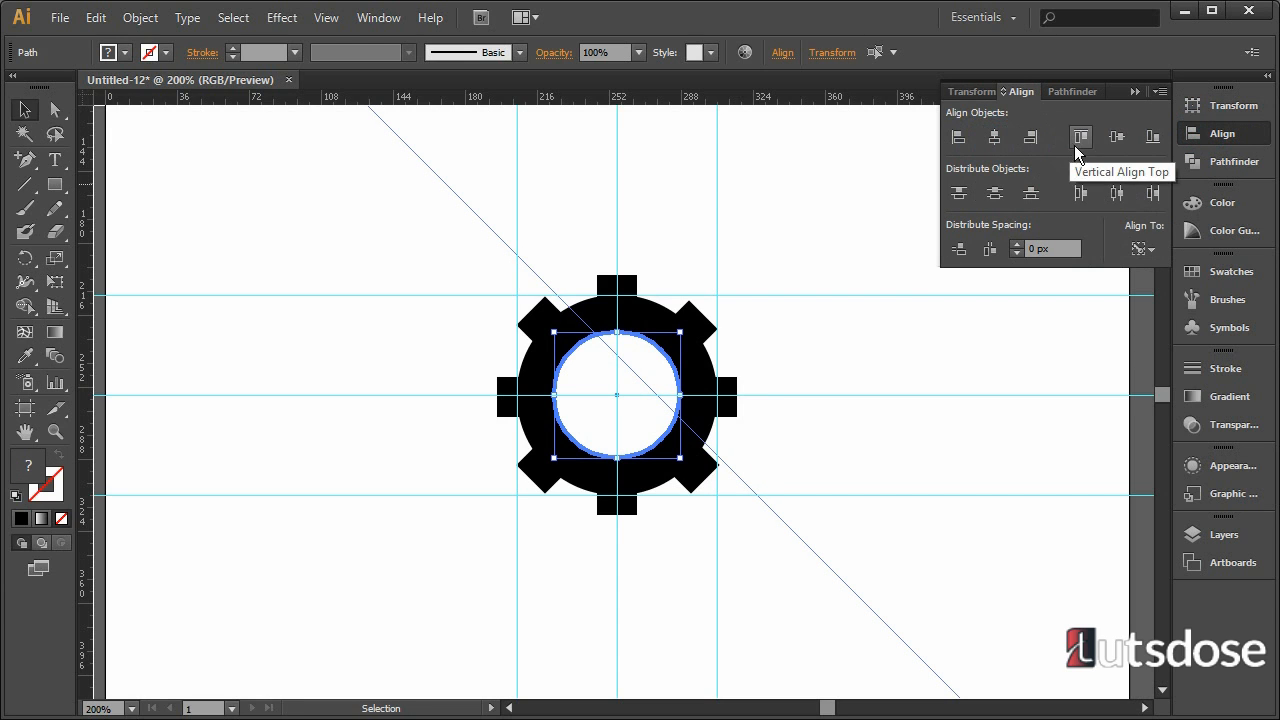
left_click(1114, 137)
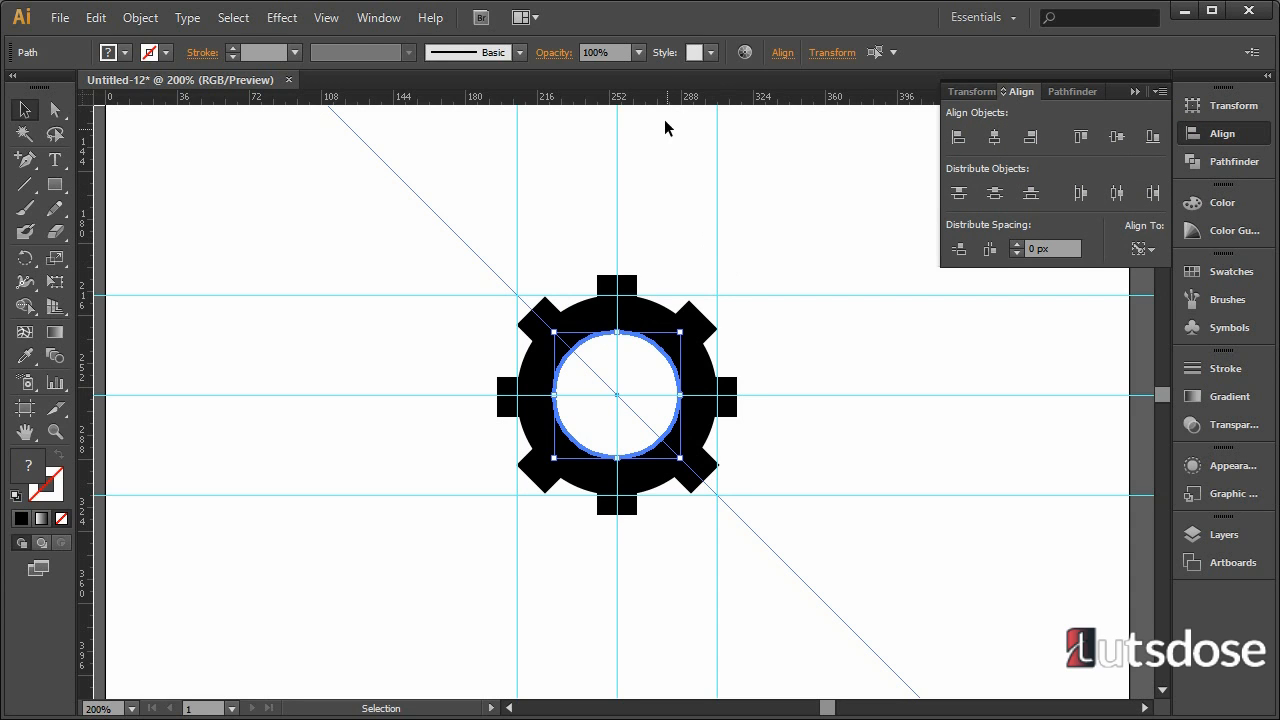
Add a horizontal guide above the gear at about Y 161 px and rotate it by 45°.
left_click_drag(663, 95, 666, 205)
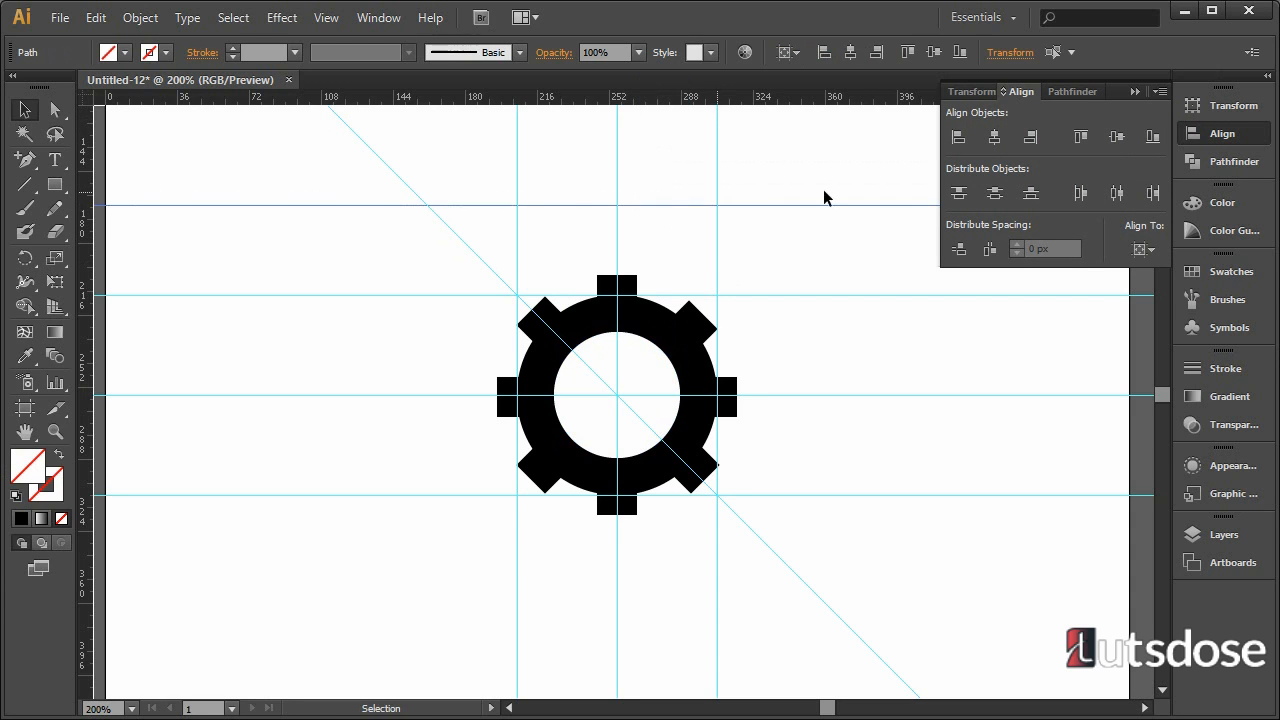
left_click(1220, 106)
left_click(1040, 168)
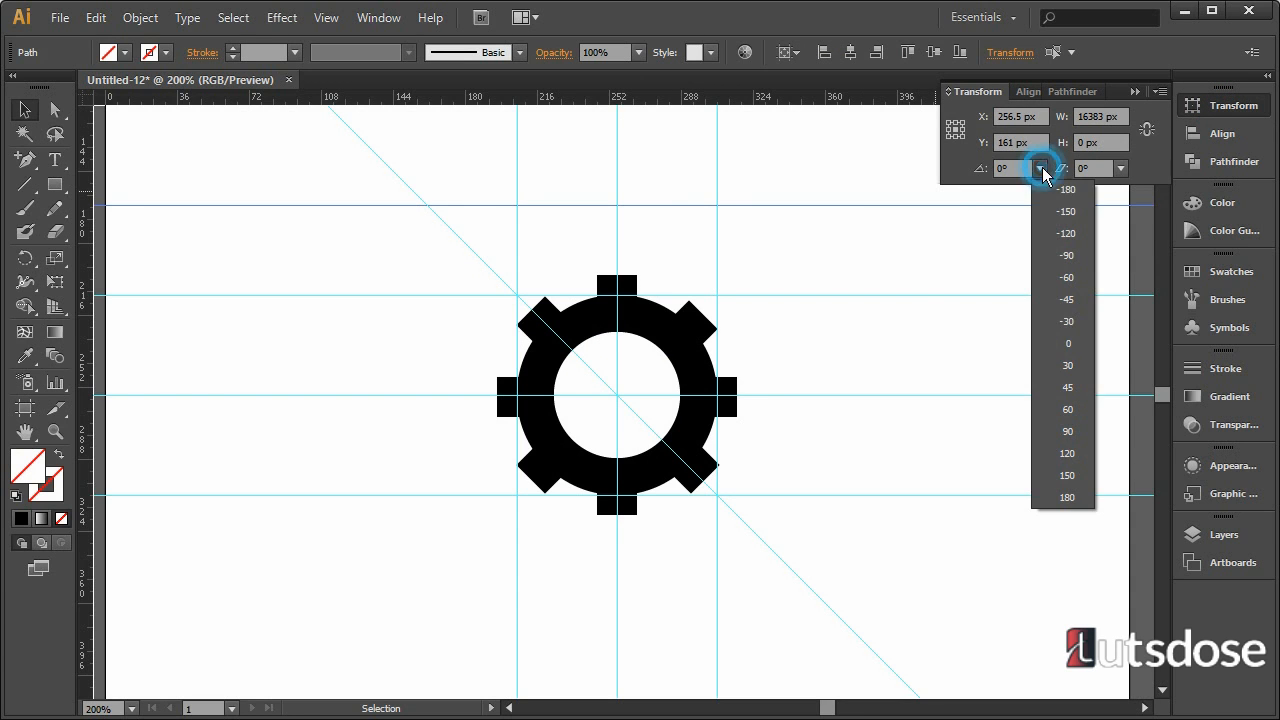
left_click(1068, 387)
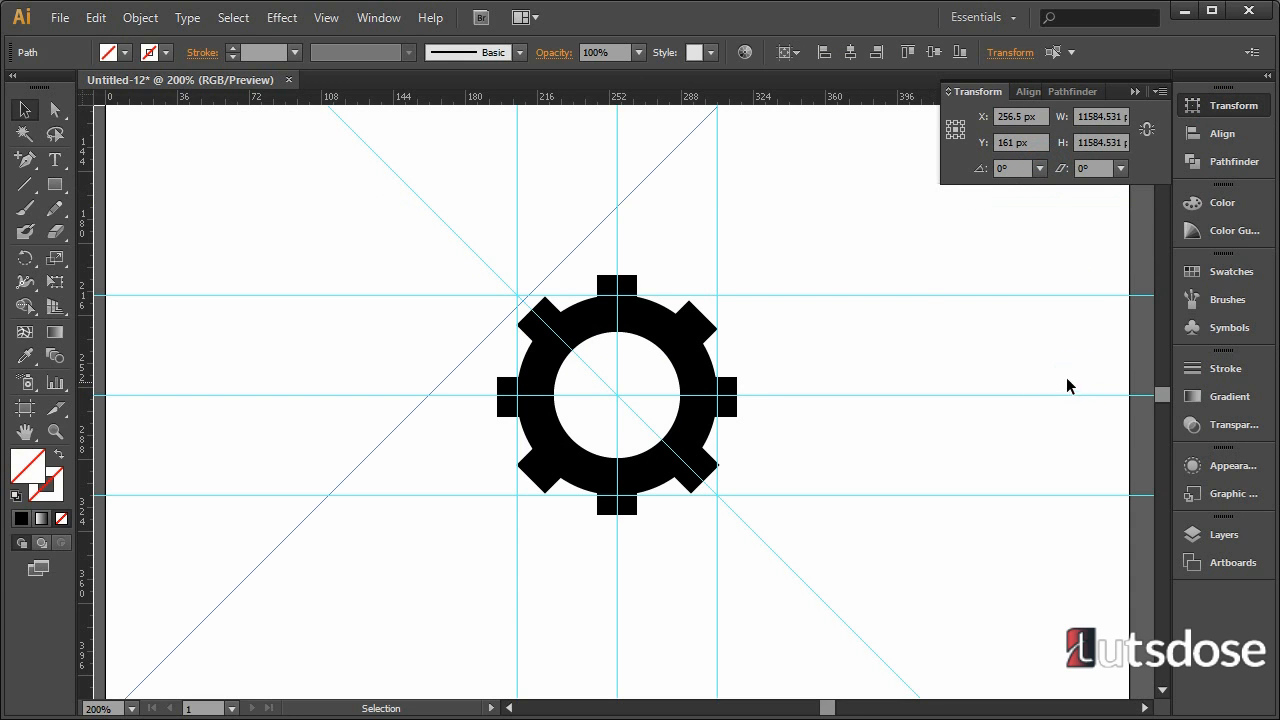
Centre the 45° guide horizontally and vertically on the white inner circle, using the circle as the key object.
left_click(650, 366, "shift")
left_click(651, 364)
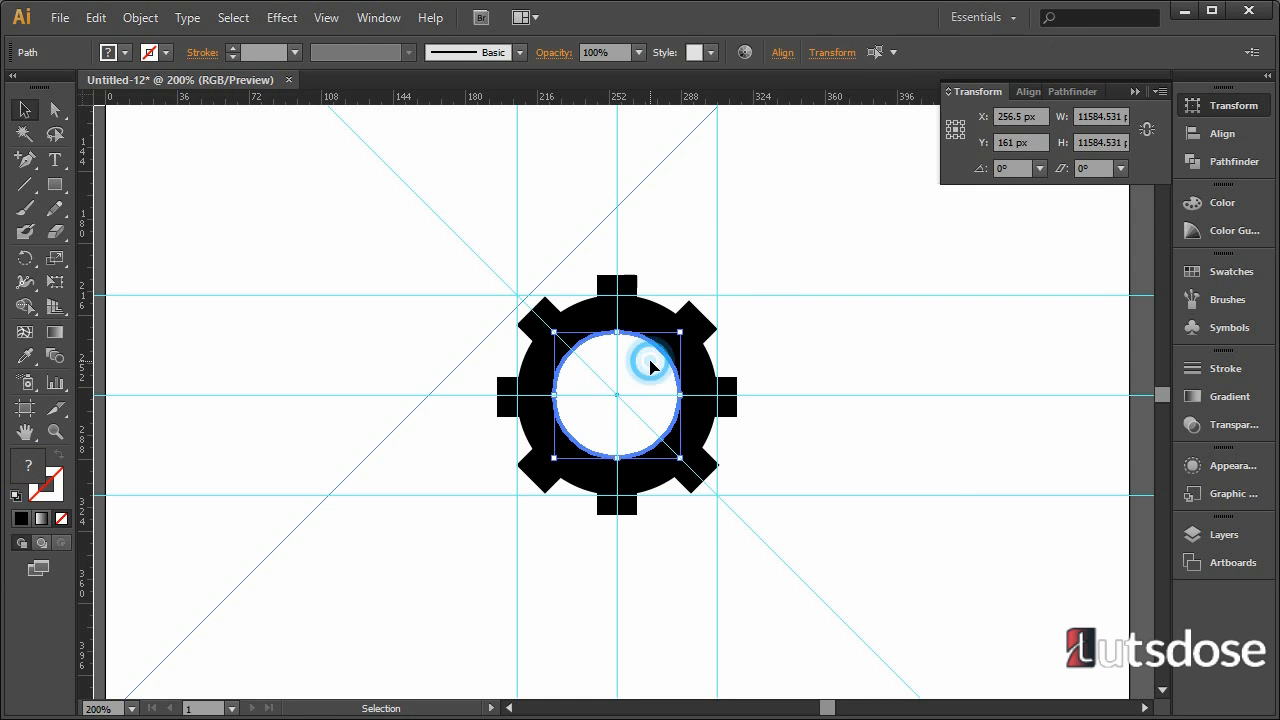
left_click(1220, 133)
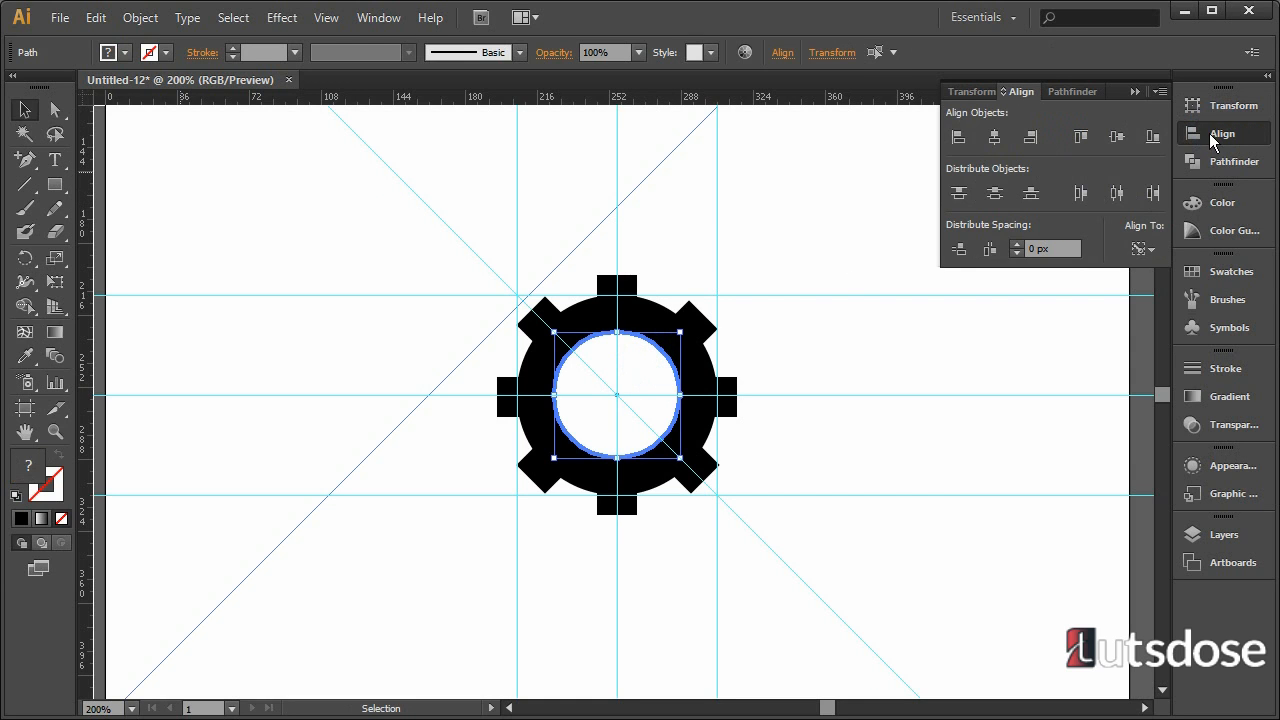
left_click(991, 140)
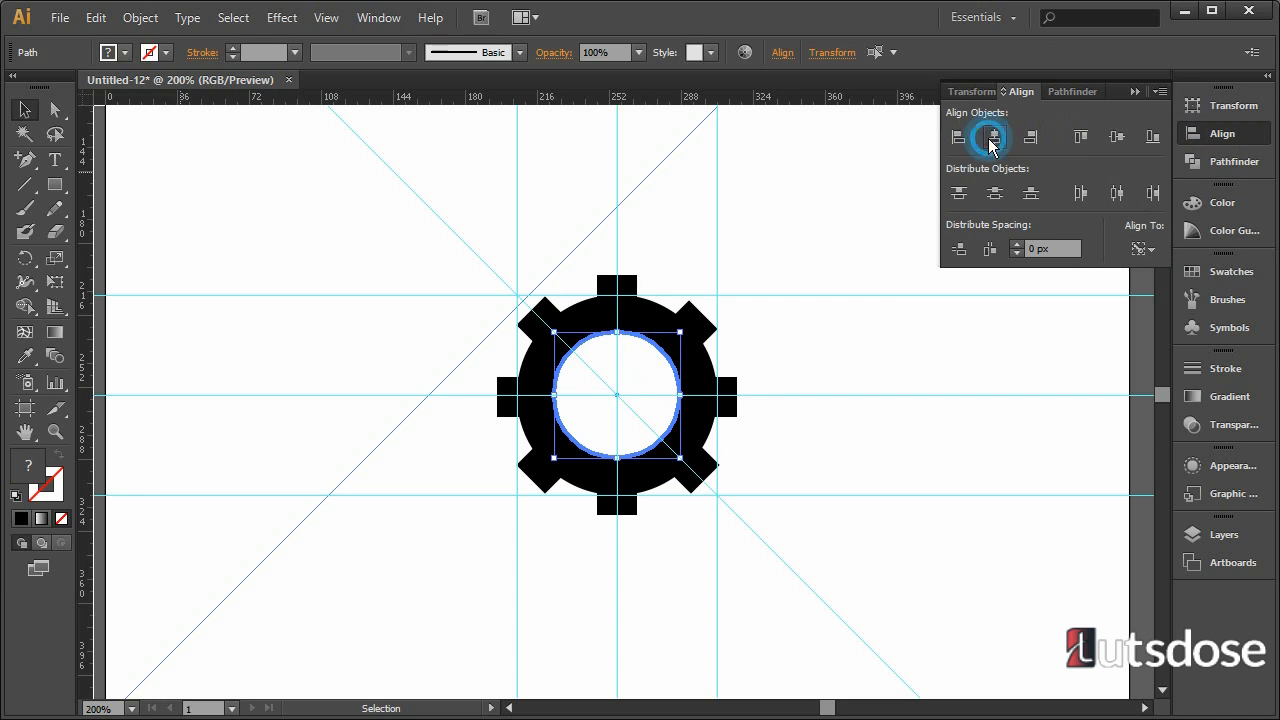
left_click(1116, 137)
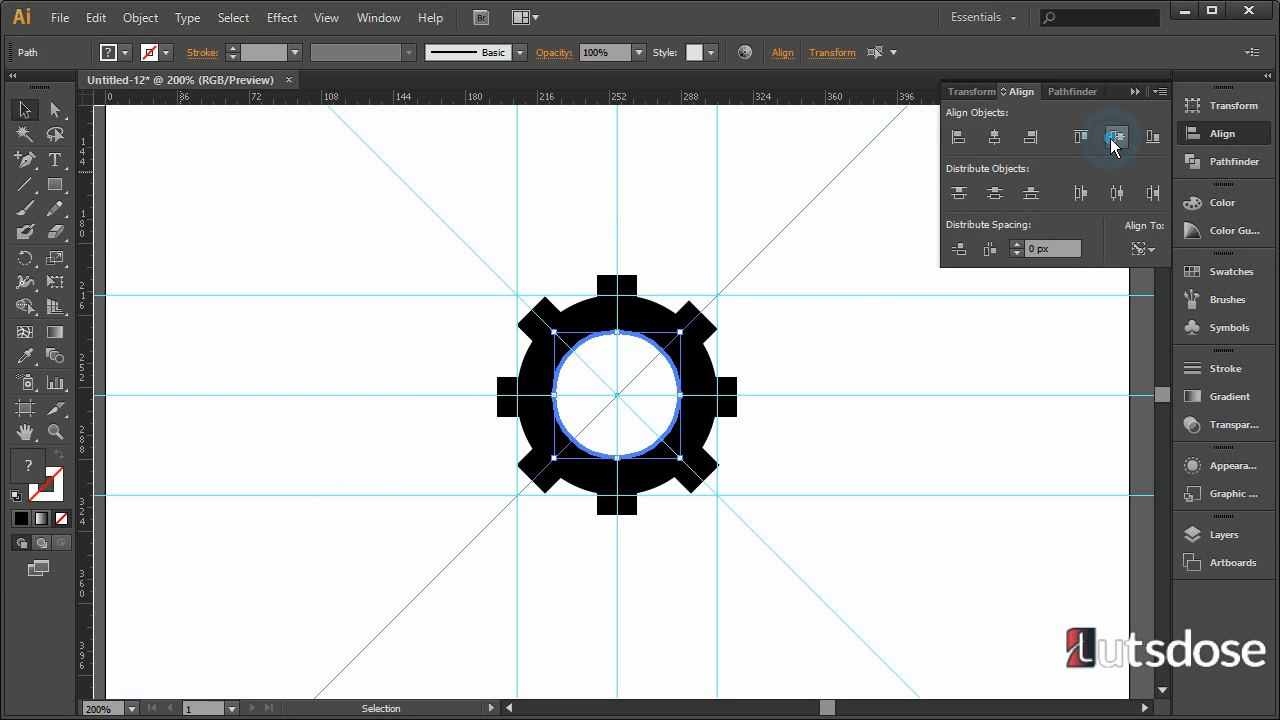
left_click(797, 360)
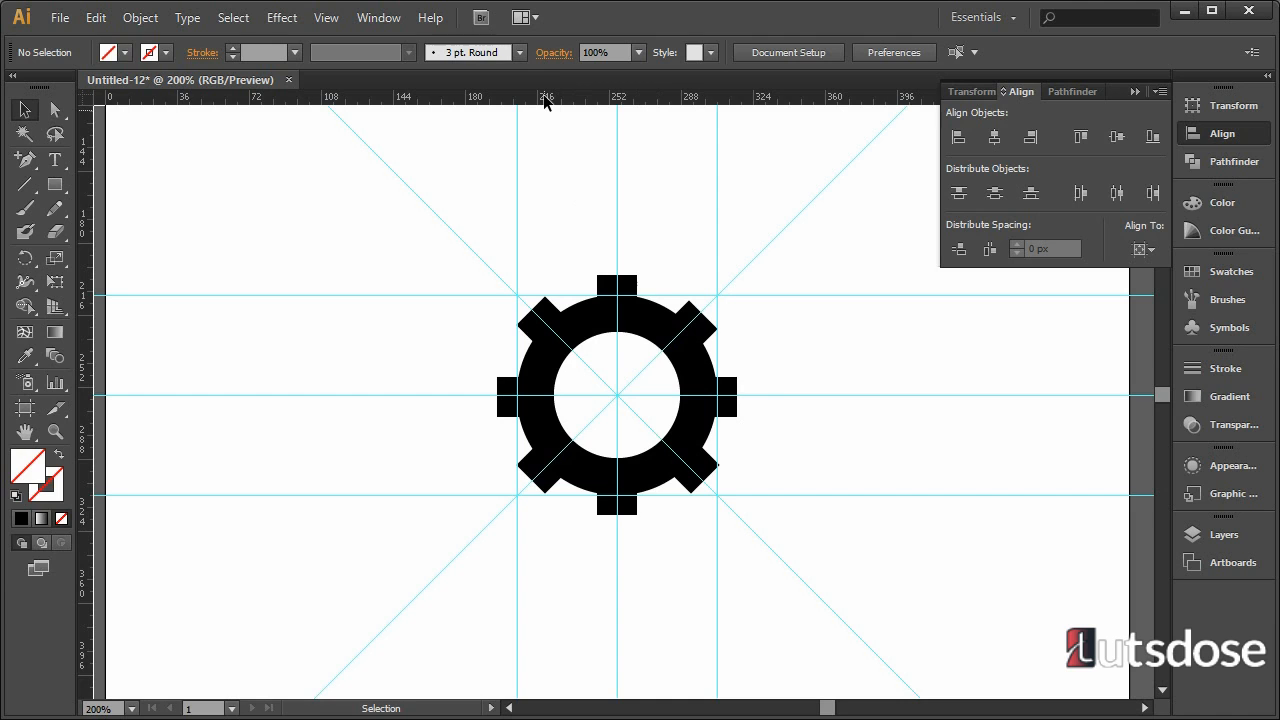
Add a horizontal guide just above the gear's top tooth at about Y 178 px and rotate it by -45°.
left_click_drag(544, 97, 565, 245)
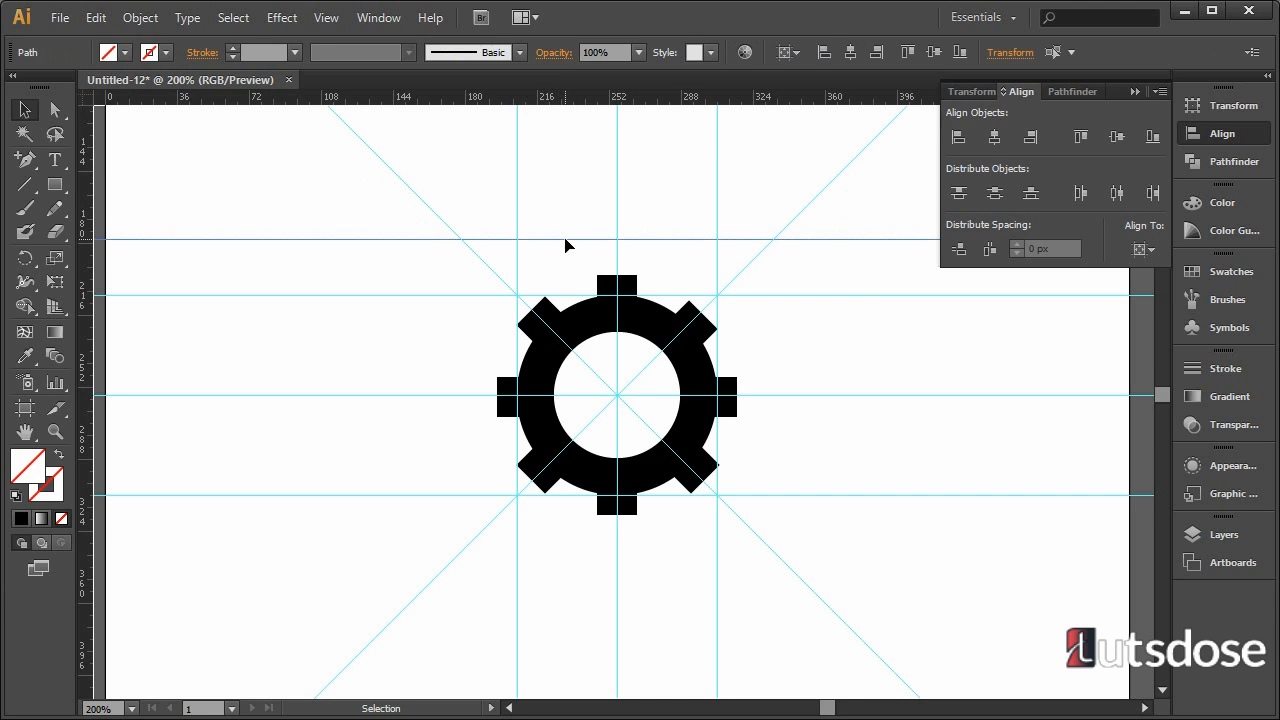
left_click(1212, 107)
left_click(1039, 168)
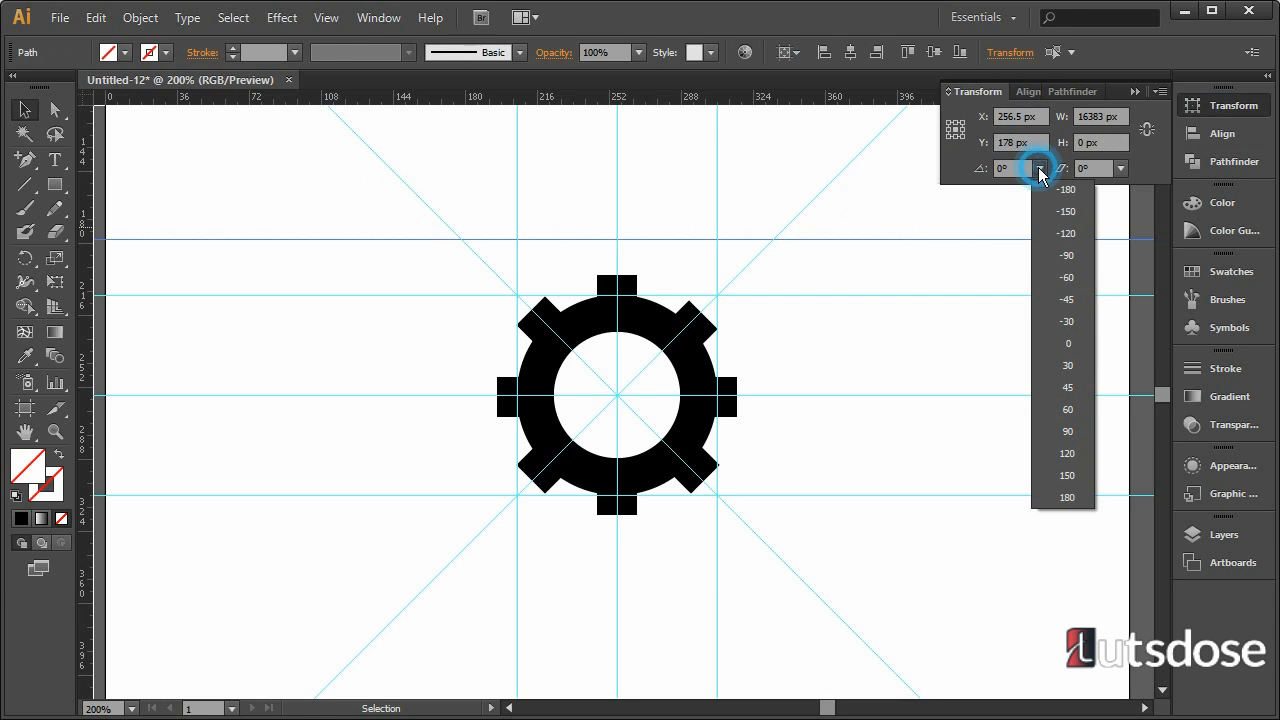
left_click(1070, 300)
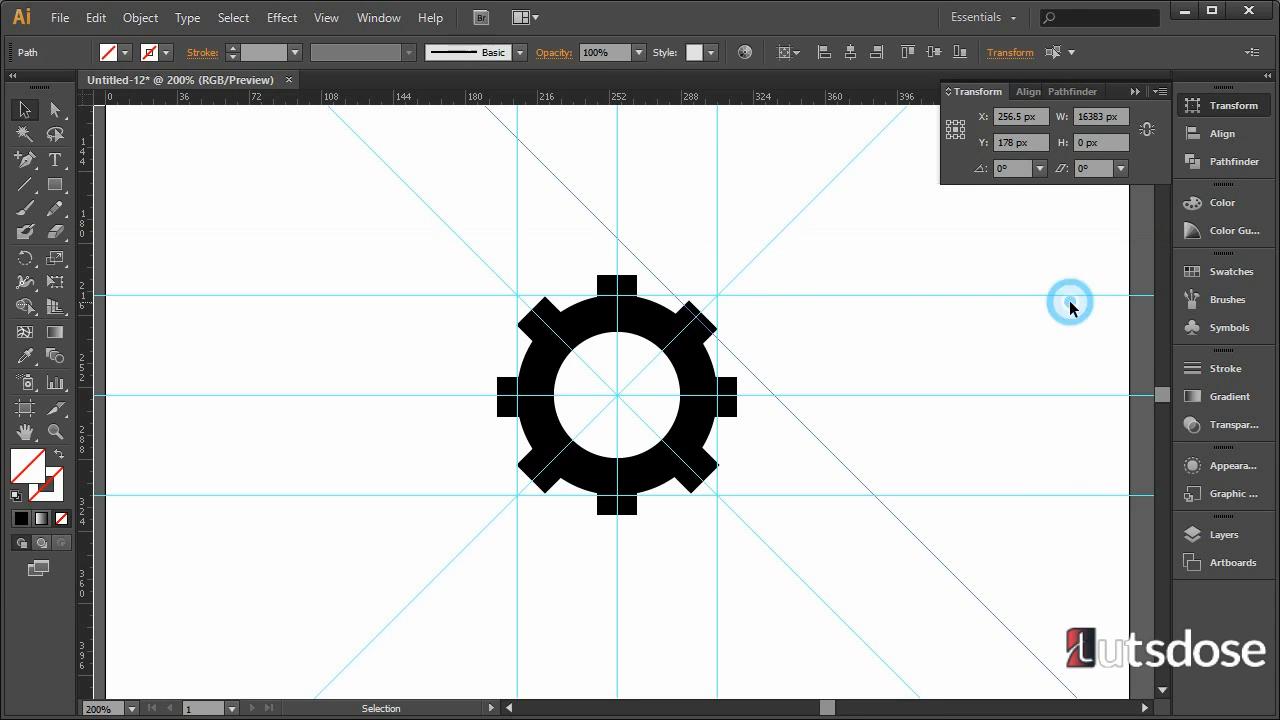
Move the new -45° guide to about Y 186 px so it touches the black circle's upper-right edge, and check it against the circle's outline.
left_click(762, 383)
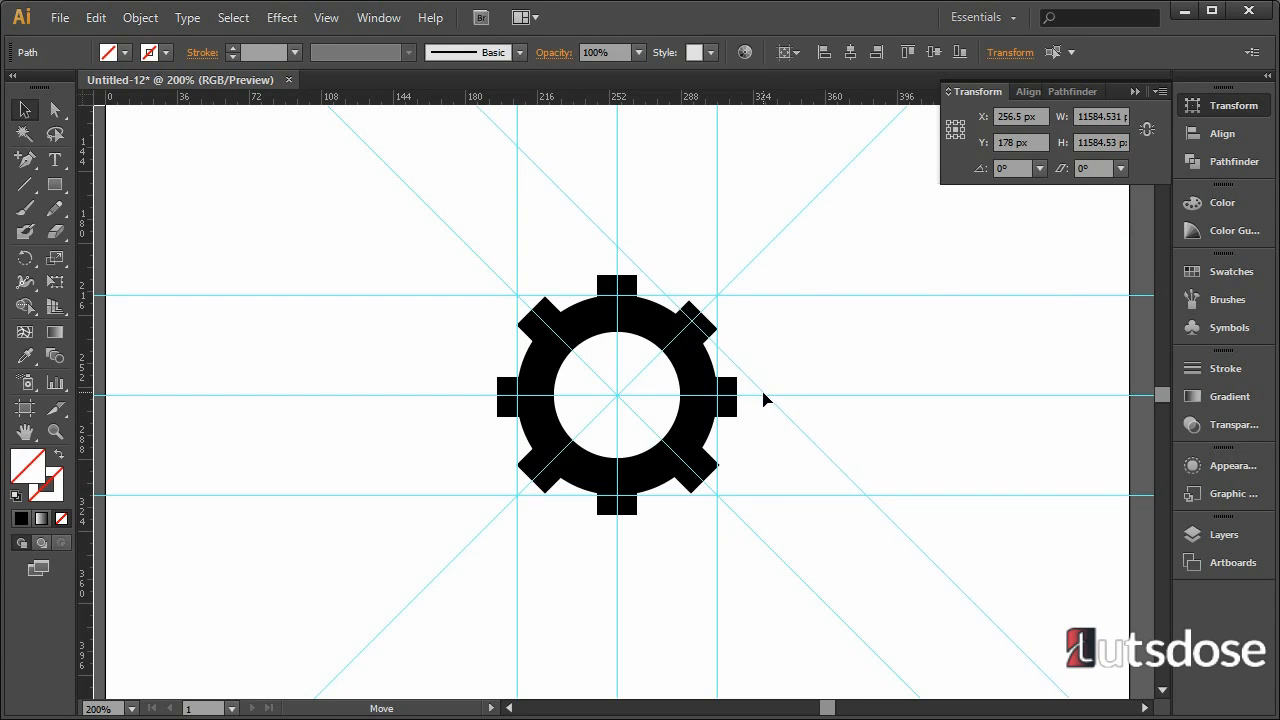
left_click(763, 403)
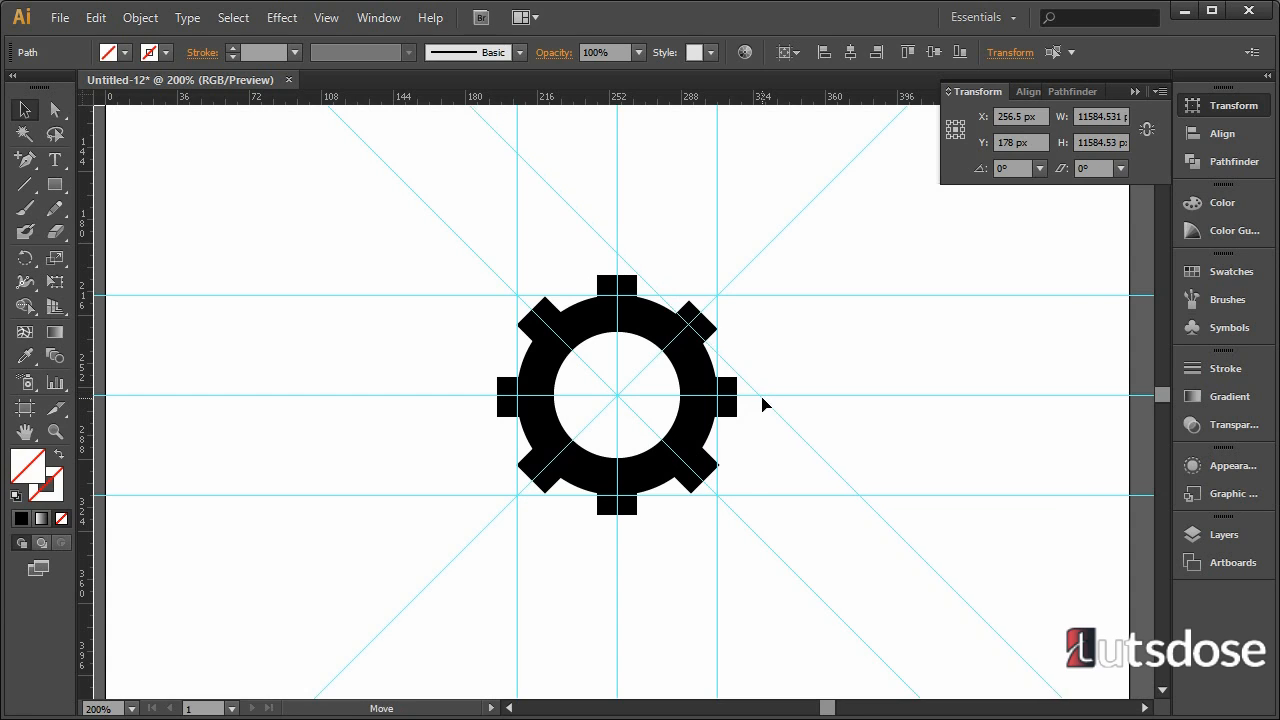
left_click(702, 387)
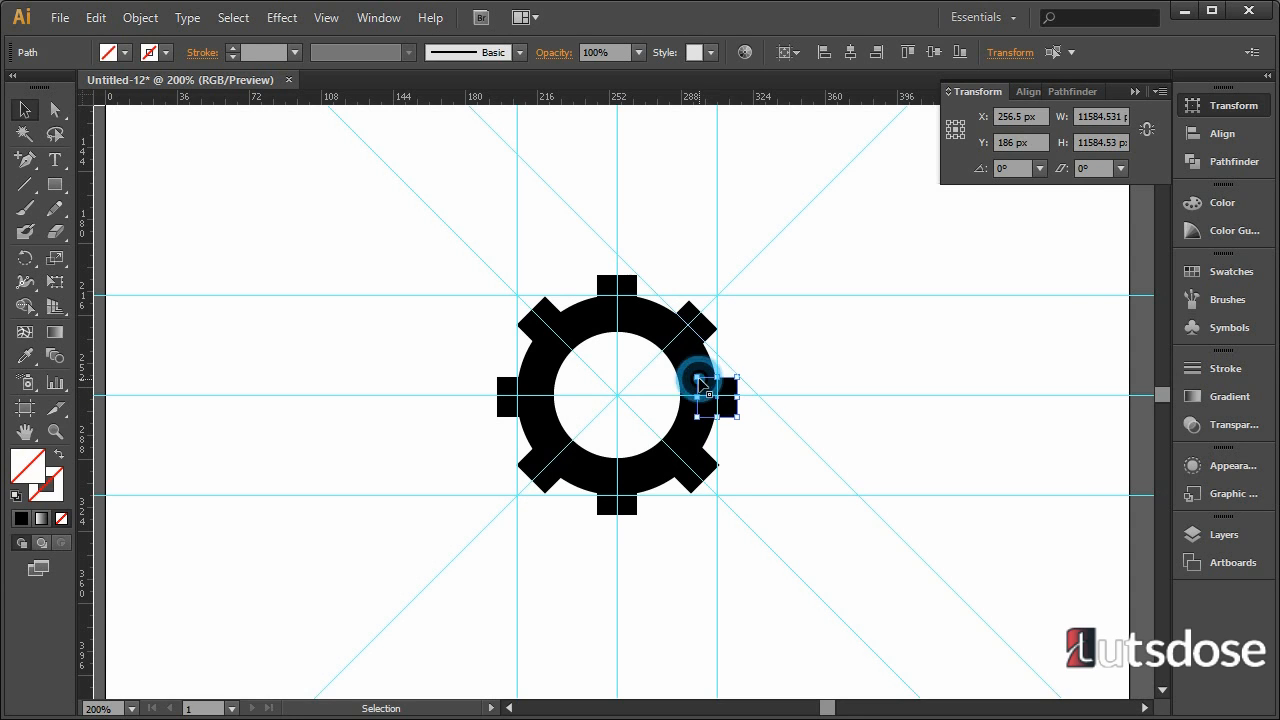
left_click(682, 368)
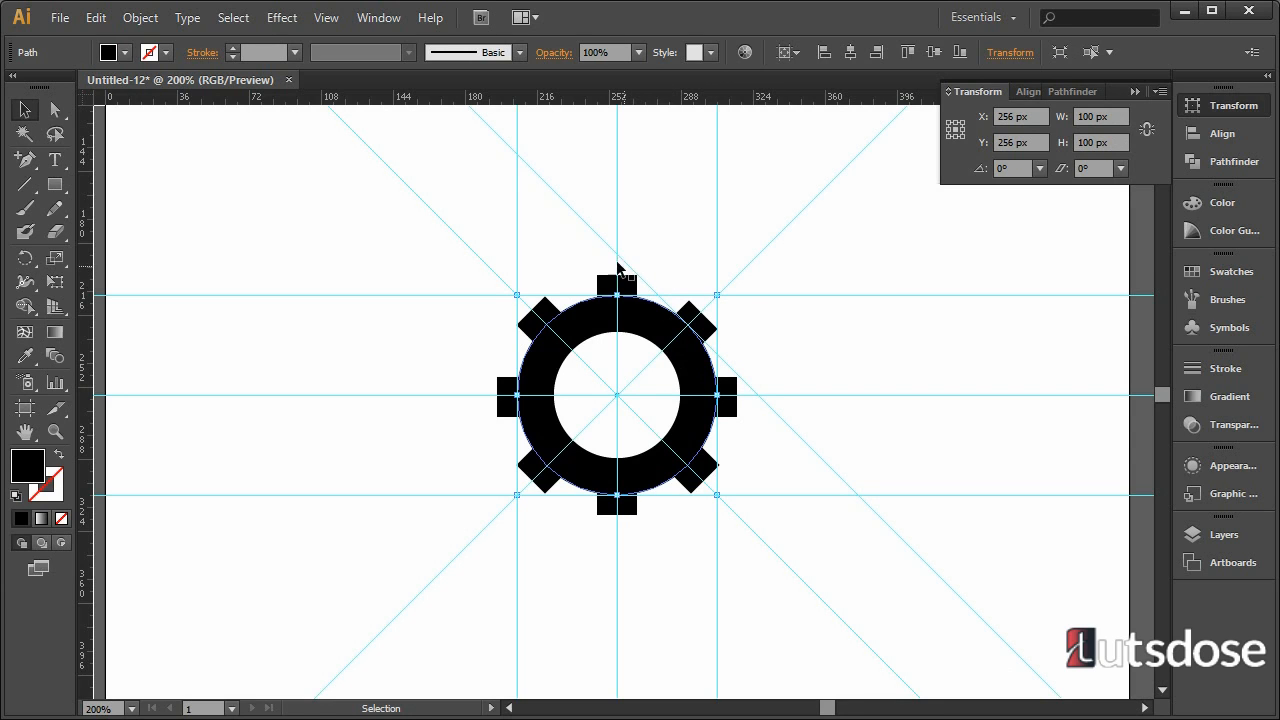
Duplicate the upper-right diagonal guide onto the black circle's lower-left edge and check it against the circle's outline.
left_click(600, 241)
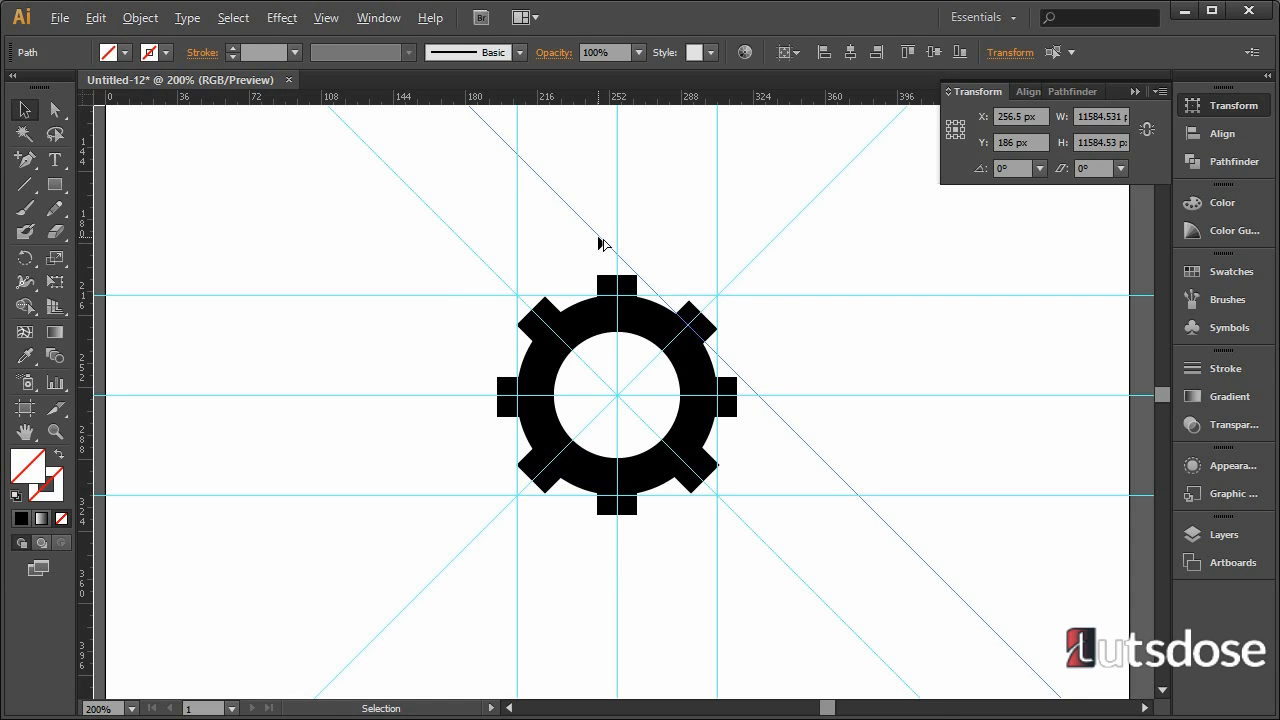
left_click_drag(600, 243, 505, 428)
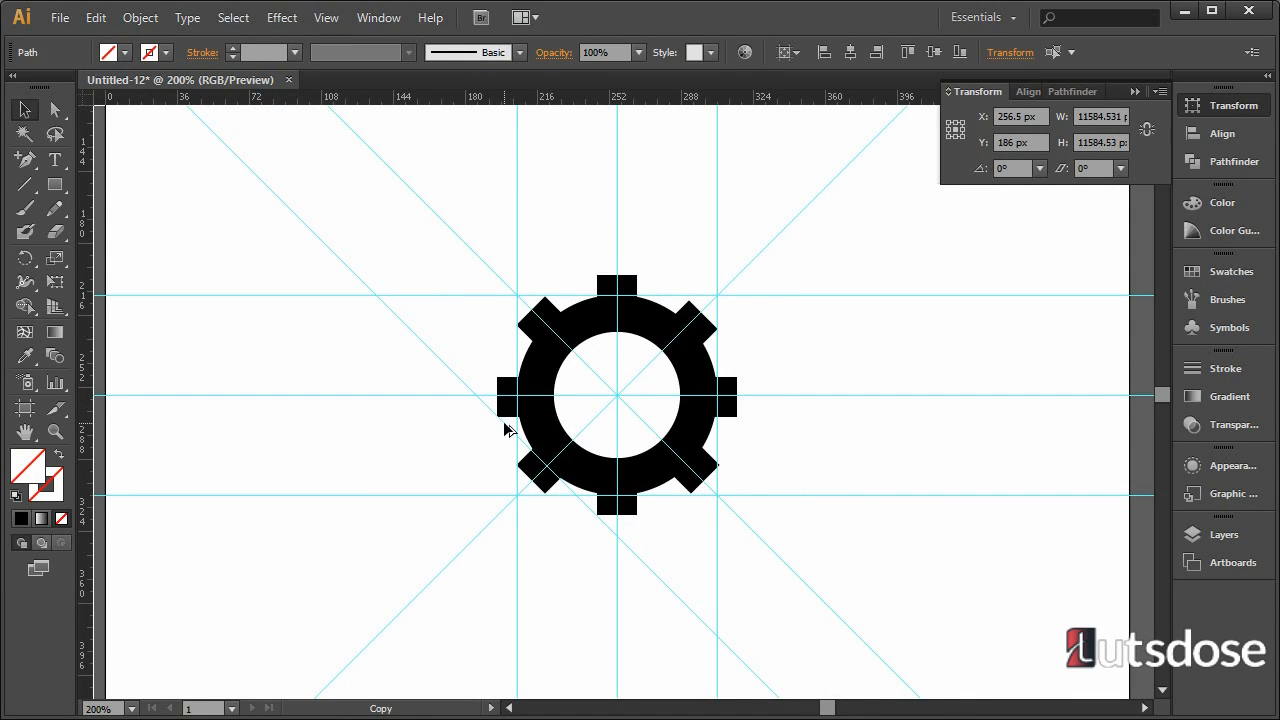
left_click(545, 432)
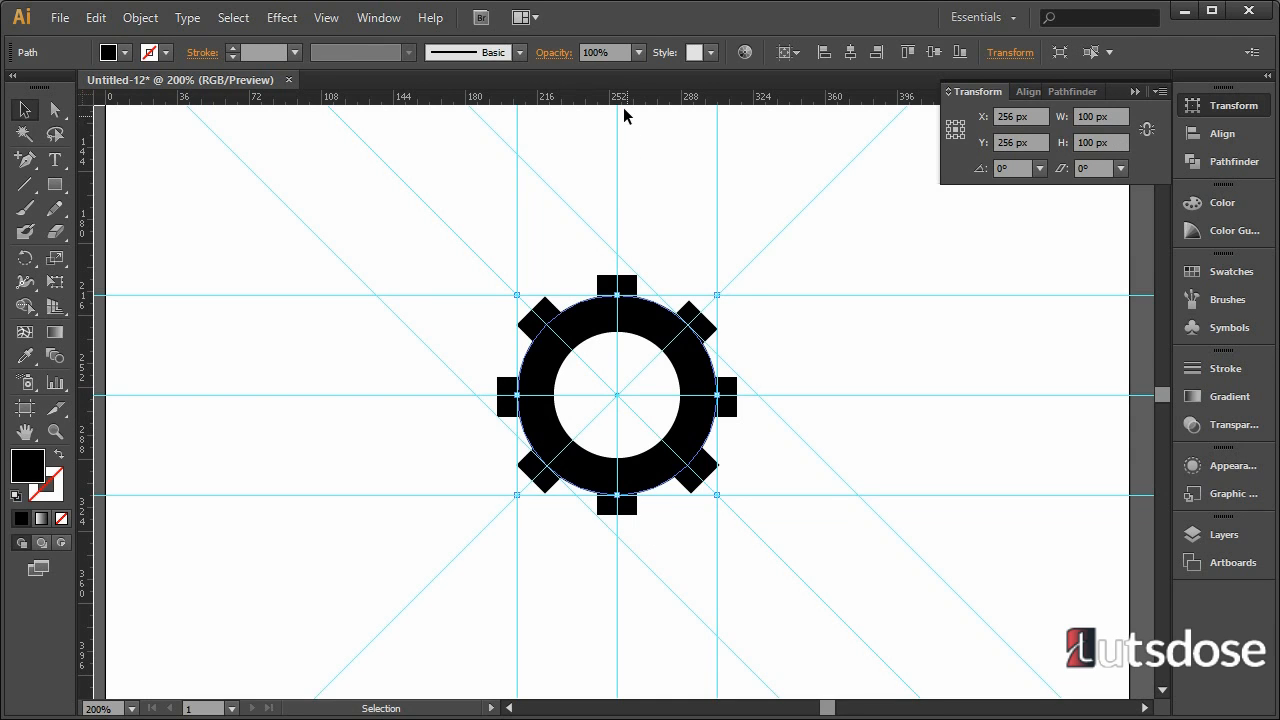
Add a horizontal guide above the gear, rotate it by 45°, and move it onto the black circle's upper-left edge at about X 271.5, Y 170 px.
left_click_drag(621, 100, 625, 191)
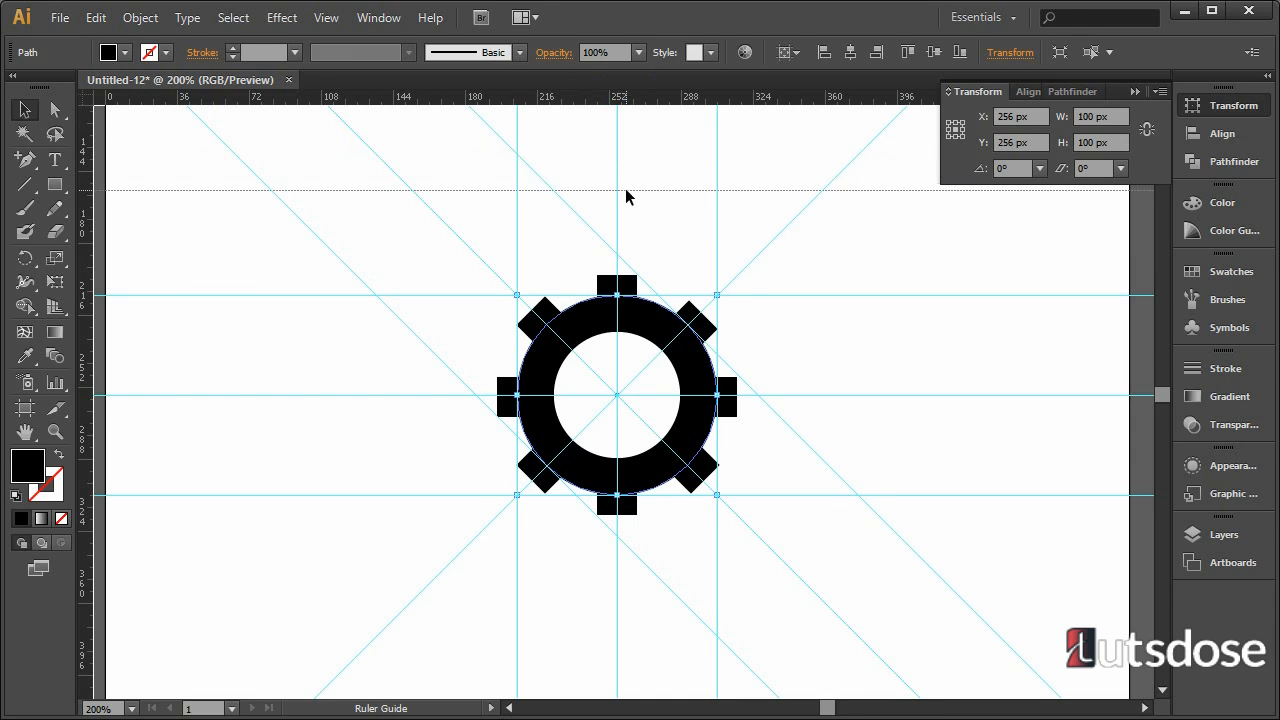
left_click(1040, 168)
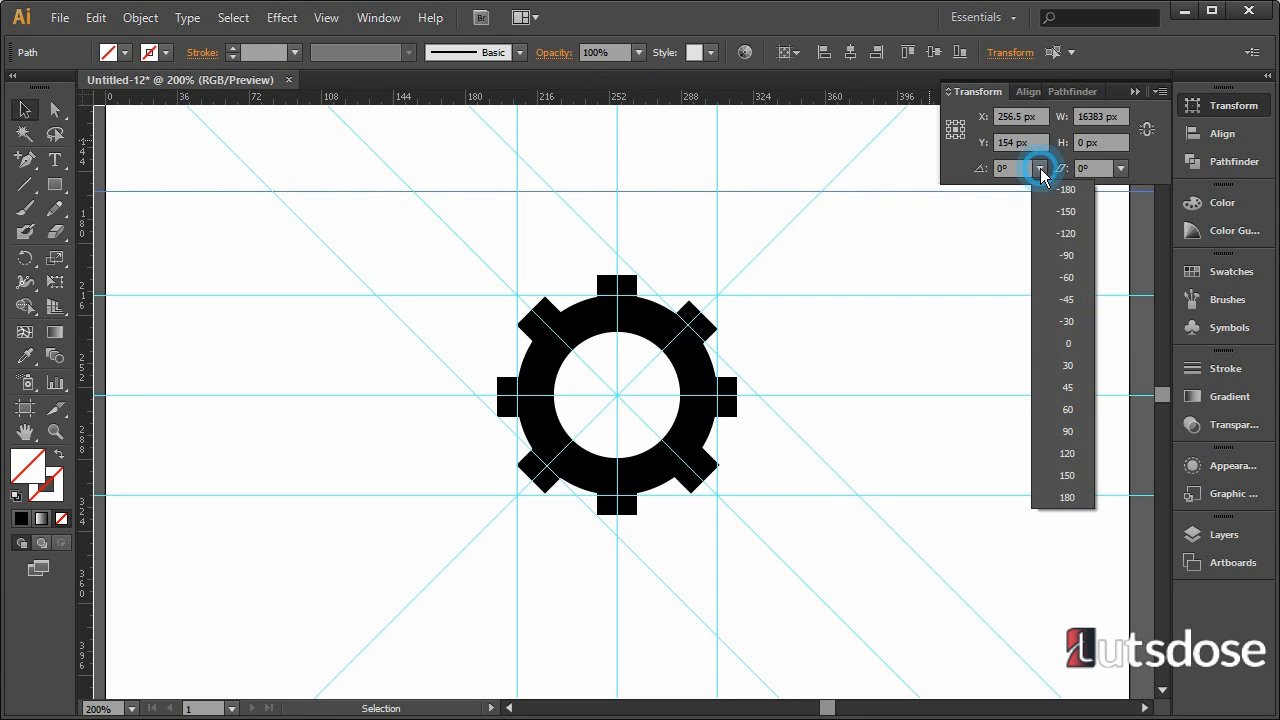
left_click(1080, 389)
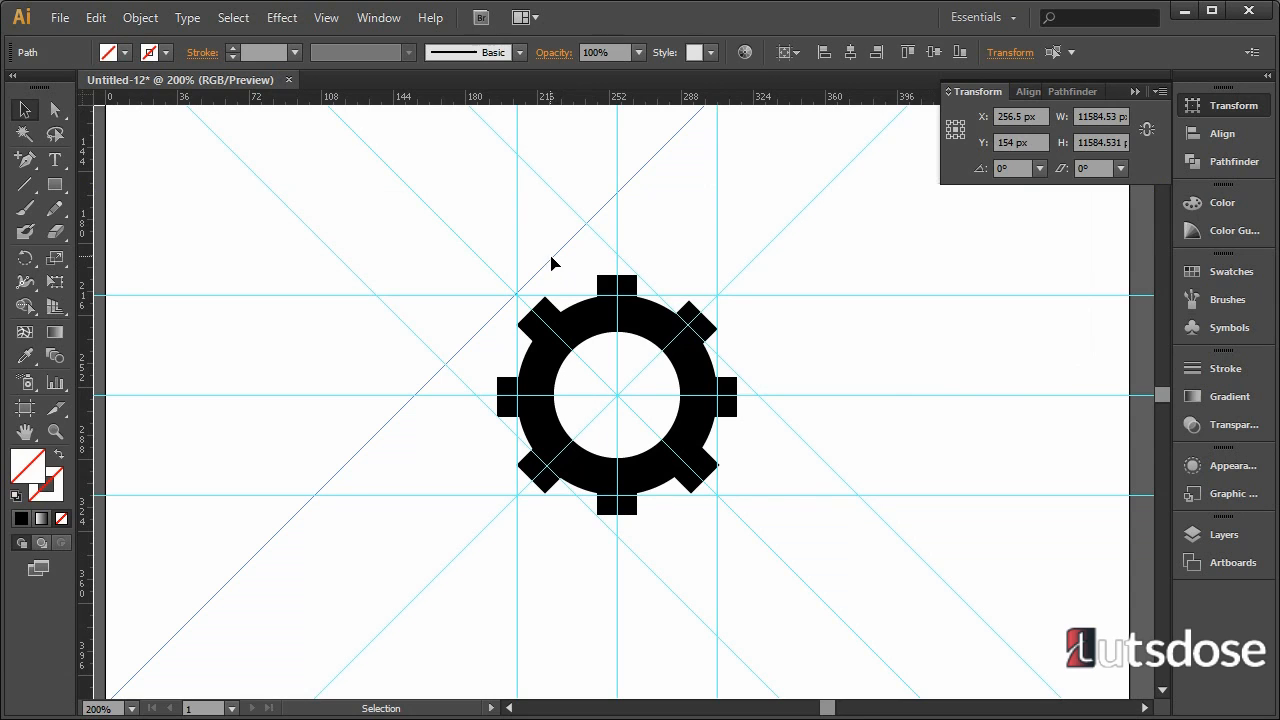
left_click_drag(552, 262, 580, 296)
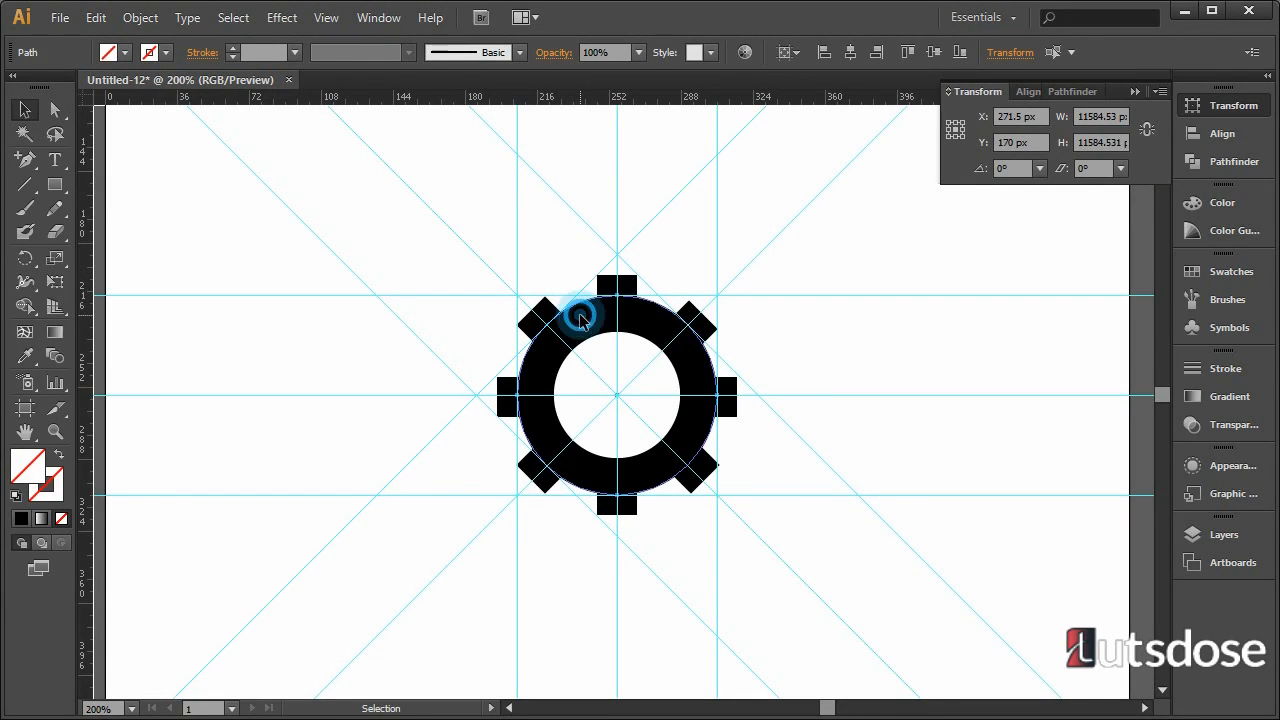
Duplicate the upper-left 45° guide onto the black circle's lower-right edge at about X 344.5, Y 237 px and check it against the outline.
left_click(583, 318)
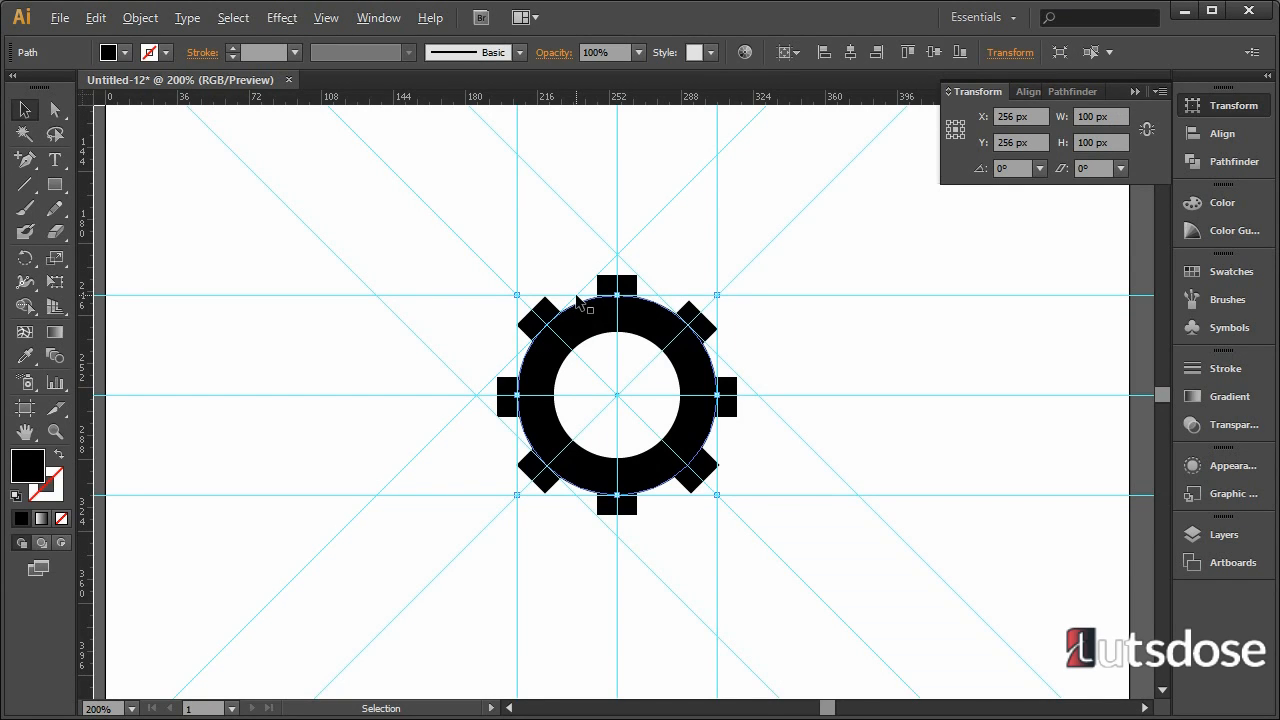
left_click_drag(578, 300, 722, 430)
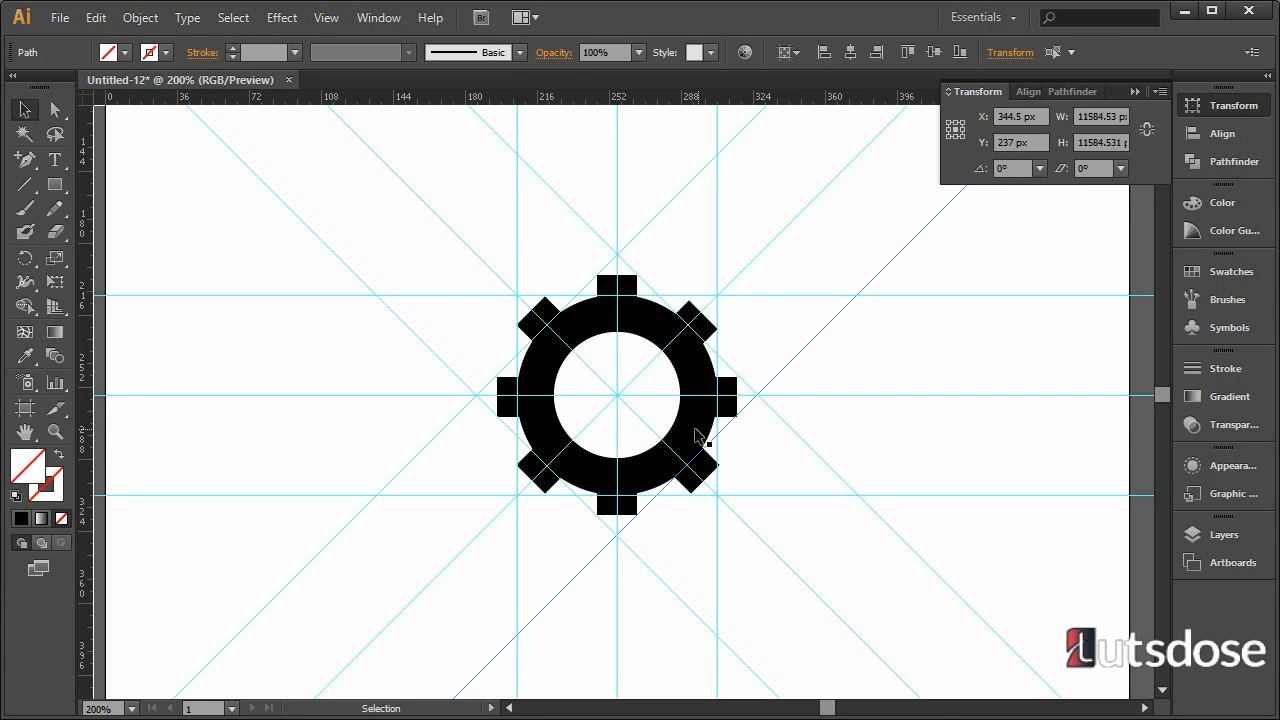
left_click(694, 430)
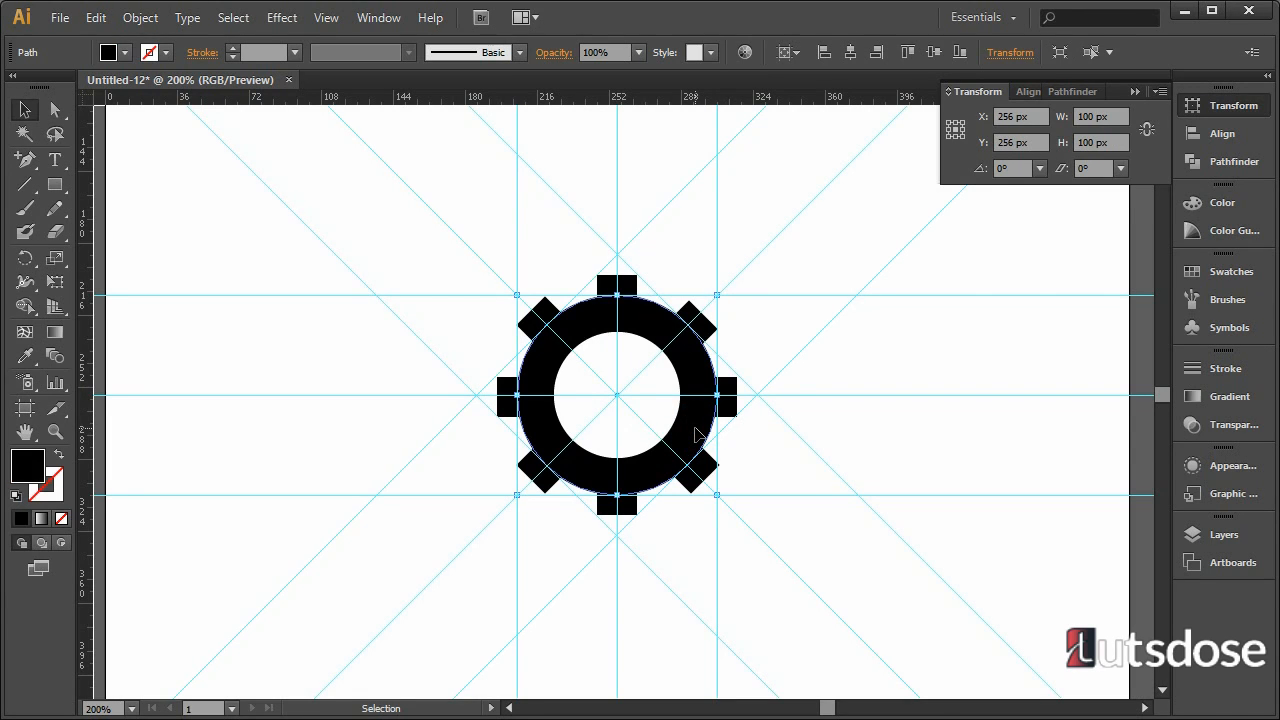
Nudge the upper-left tooth 1 px inward and the upper-right tooth to X 292, Y 221 px so they line up with the diagonal guides.
left_click(549, 308)
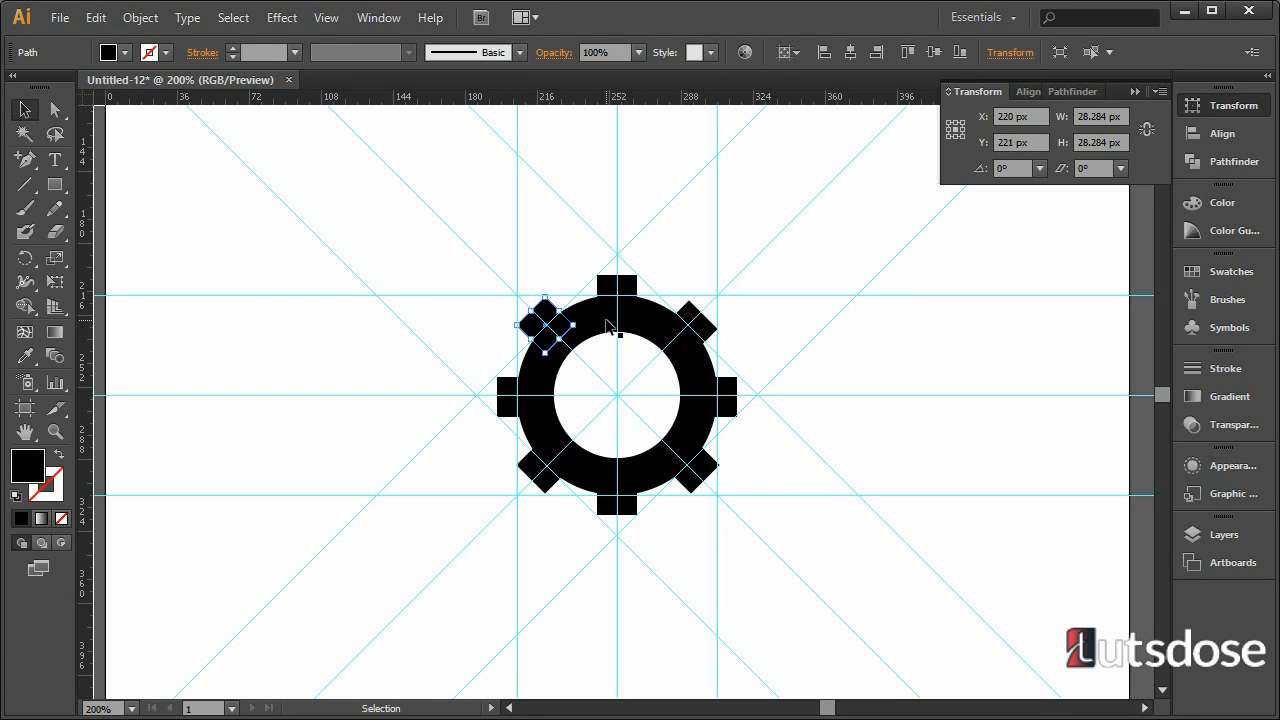
key("Right")
left_click(706, 331)
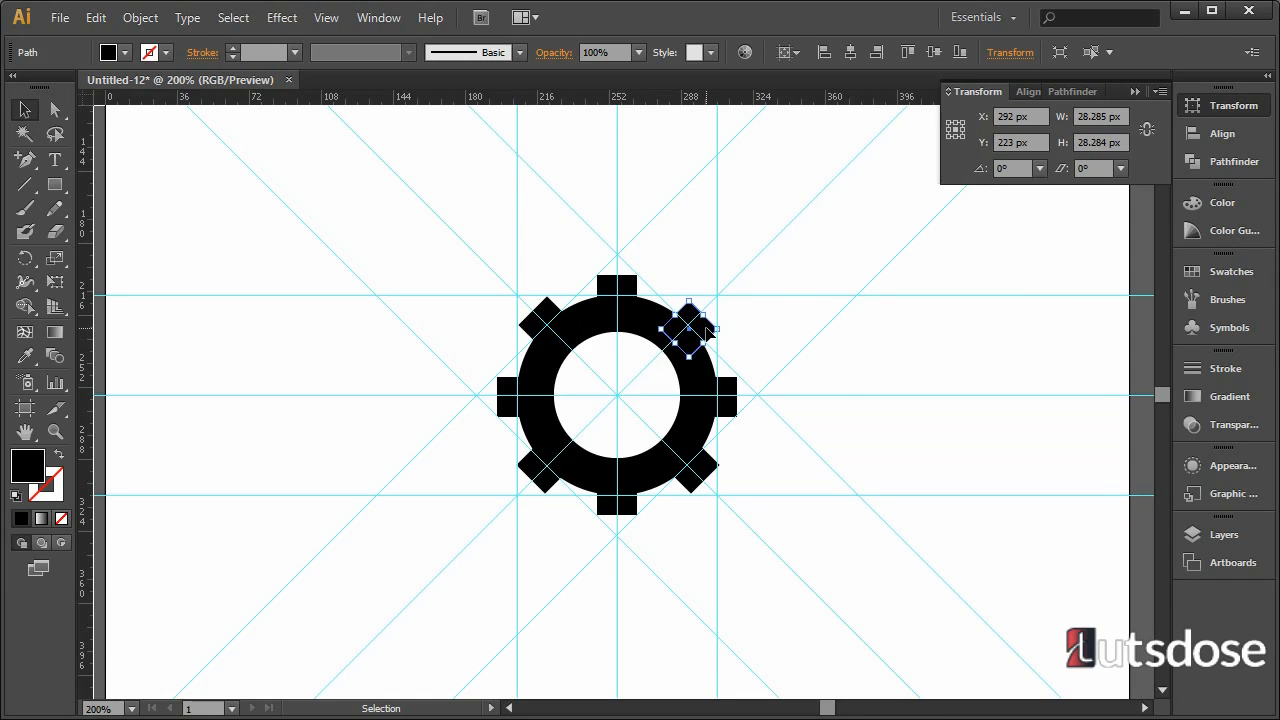
key("Up")
key("Left")
key("Up")
key("Right")
key("Left")
key("Right")
key("Down")
key("Up")
Nudge the lower-right tooth to X 291 px and the lower-left tooth to X 221 px, both at Y 291 px.
left_click(730, 405)
left_click(700, 474)
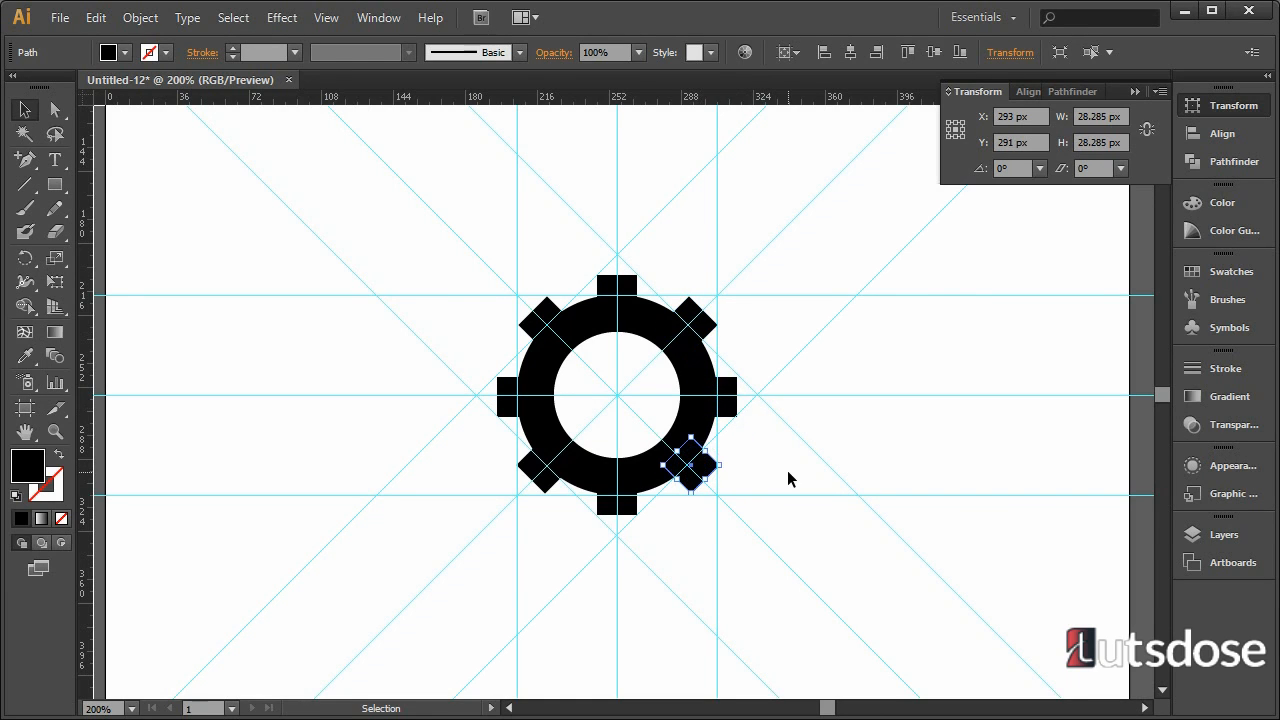
key("Left")
key("Left")
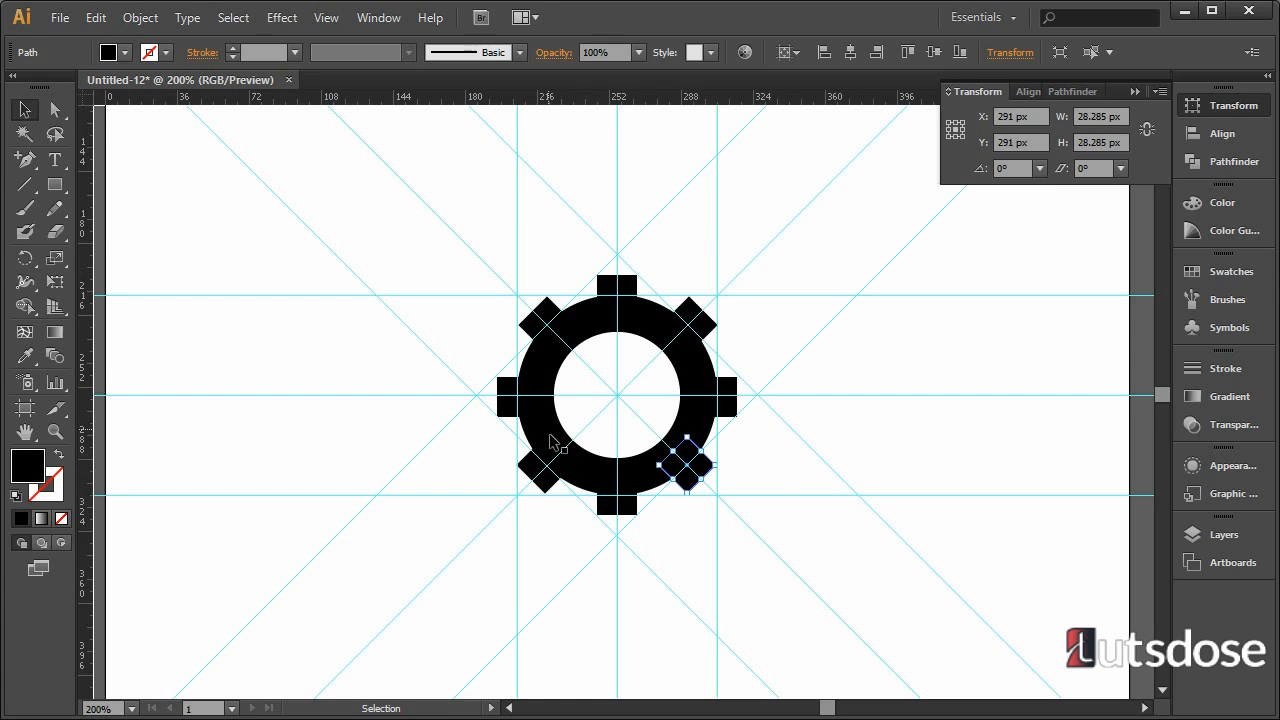
left_click(542, 472)
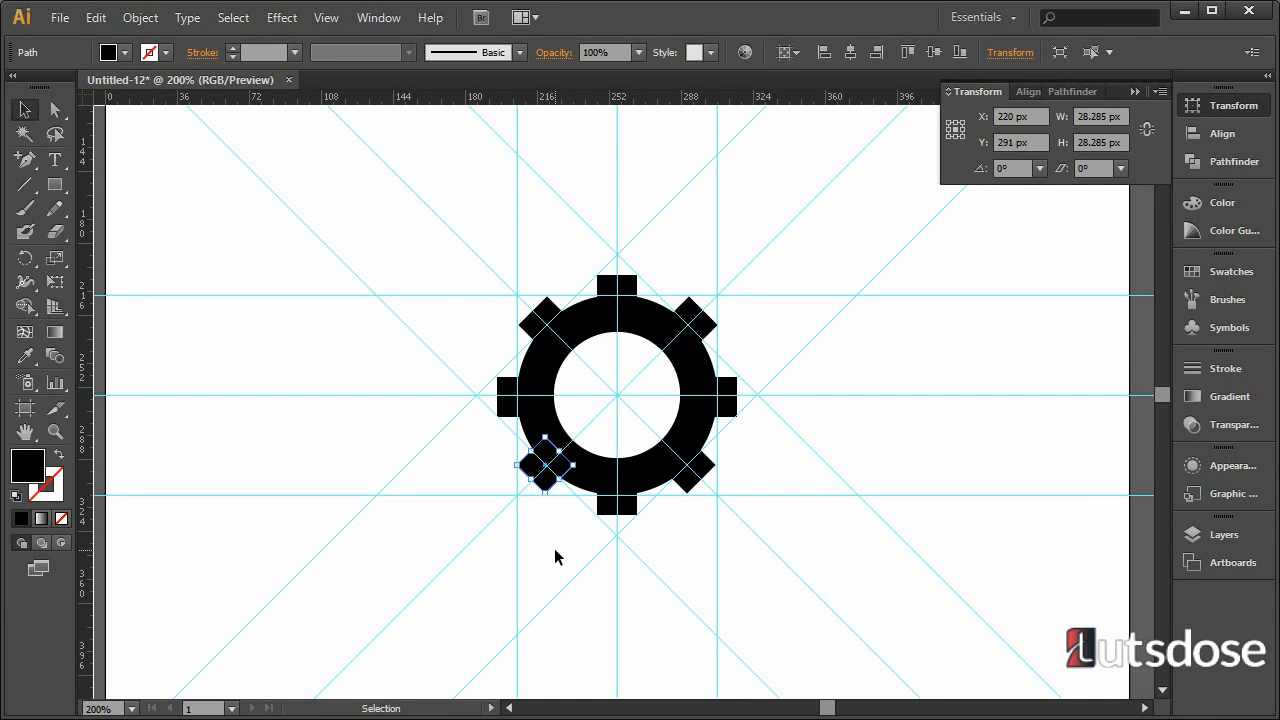
key("Right")
key("Down")
key("Up")
left_click(555, 549)
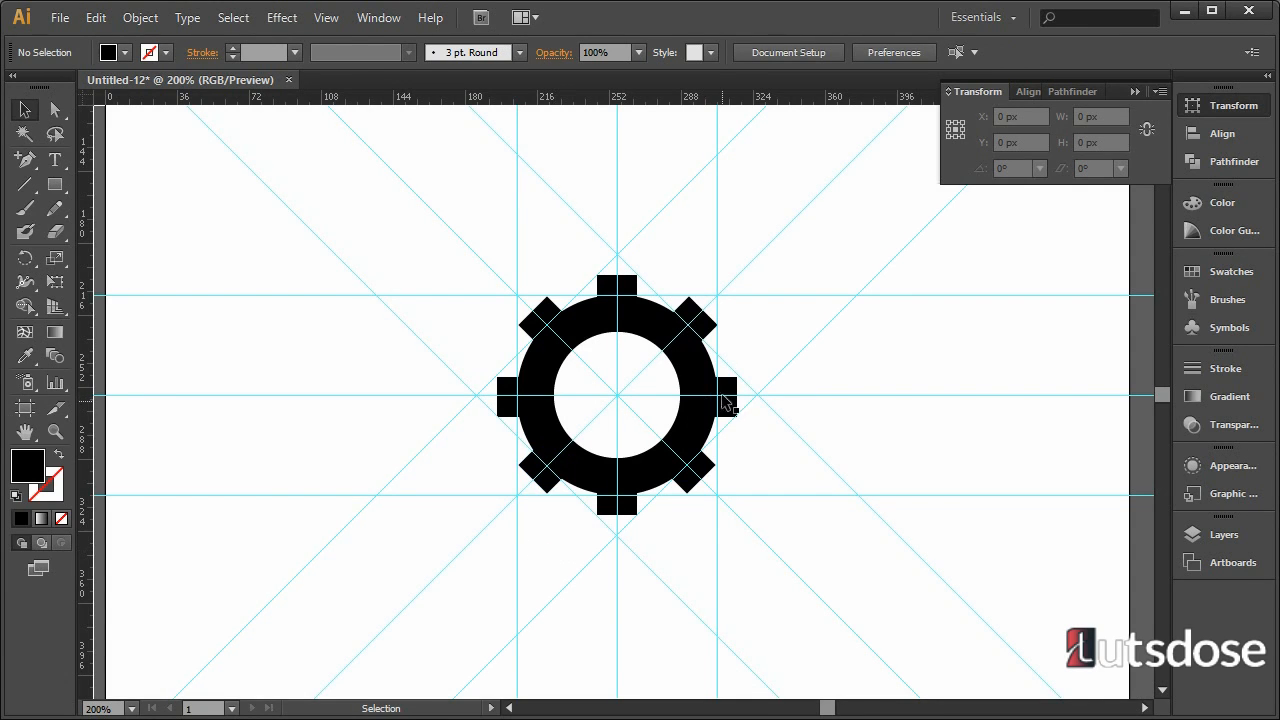
Compare the positions of the four diagonal teeth, testing small nudges on the upper-right one.
left_click(712, 320)
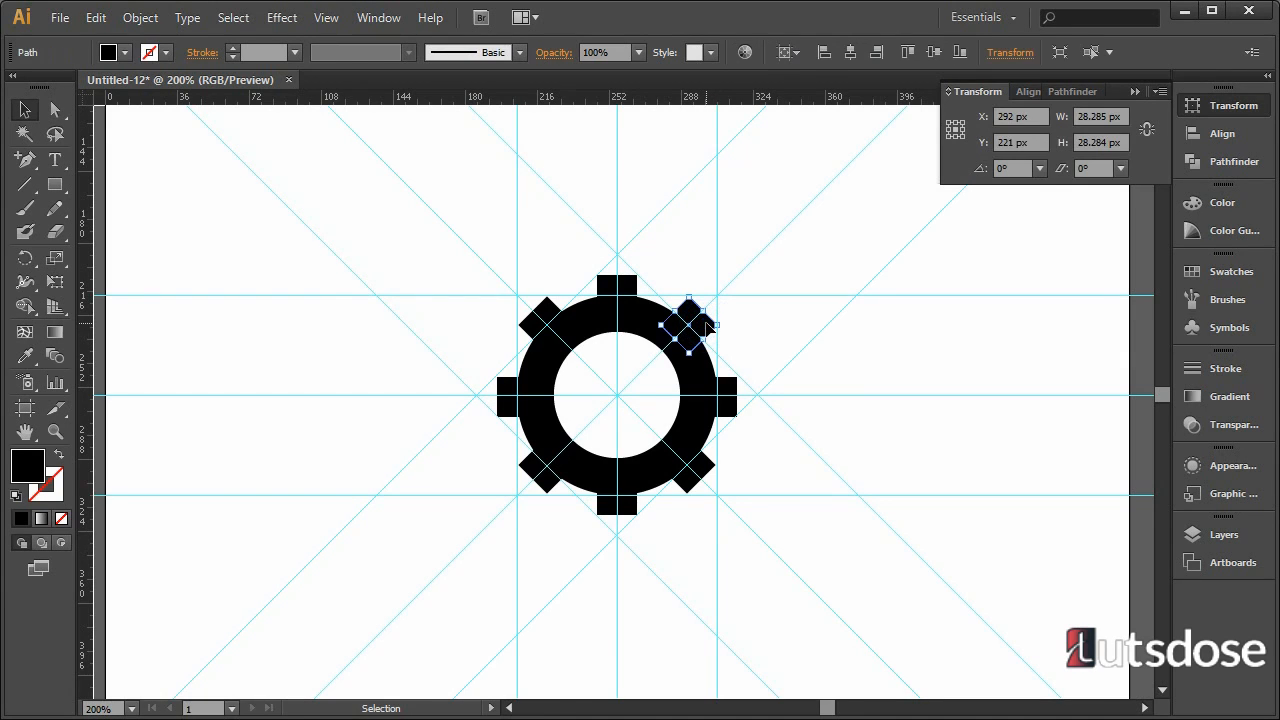
key("Right")
key("Left")
key("Up")
key("Left")
left_click(556, 312)
left_click(540, 472)
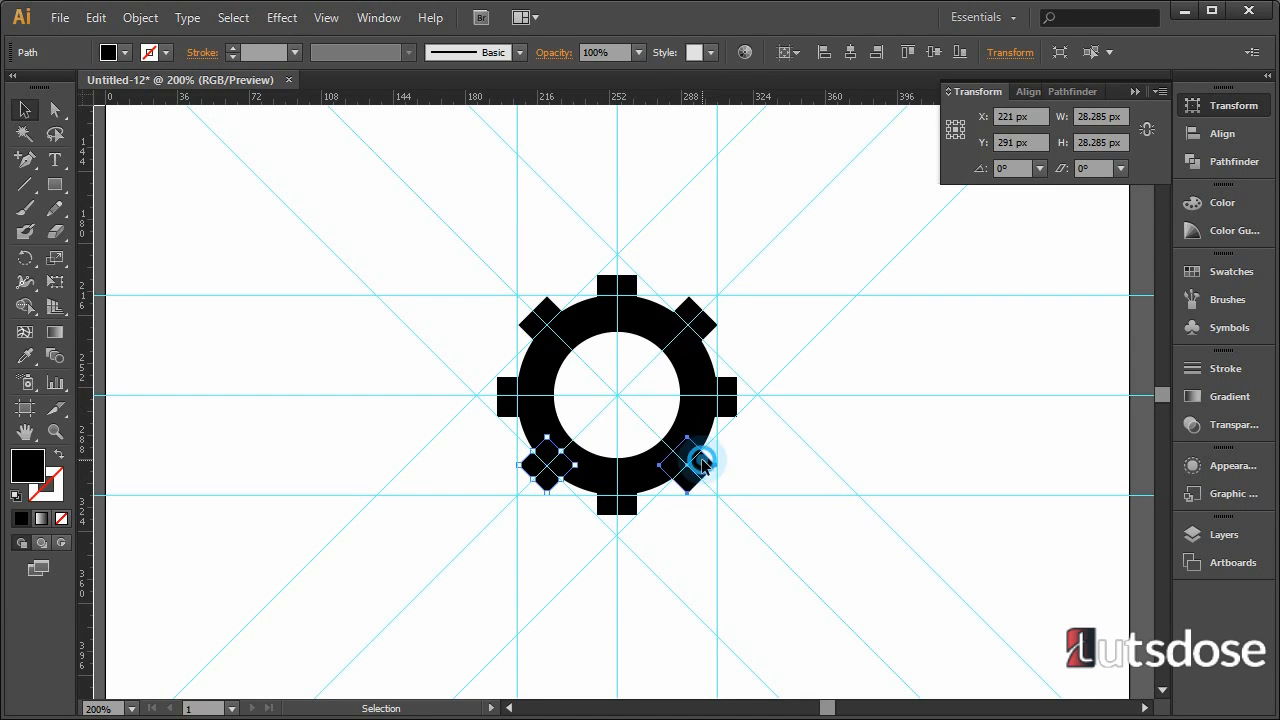
left_click(704, 463)
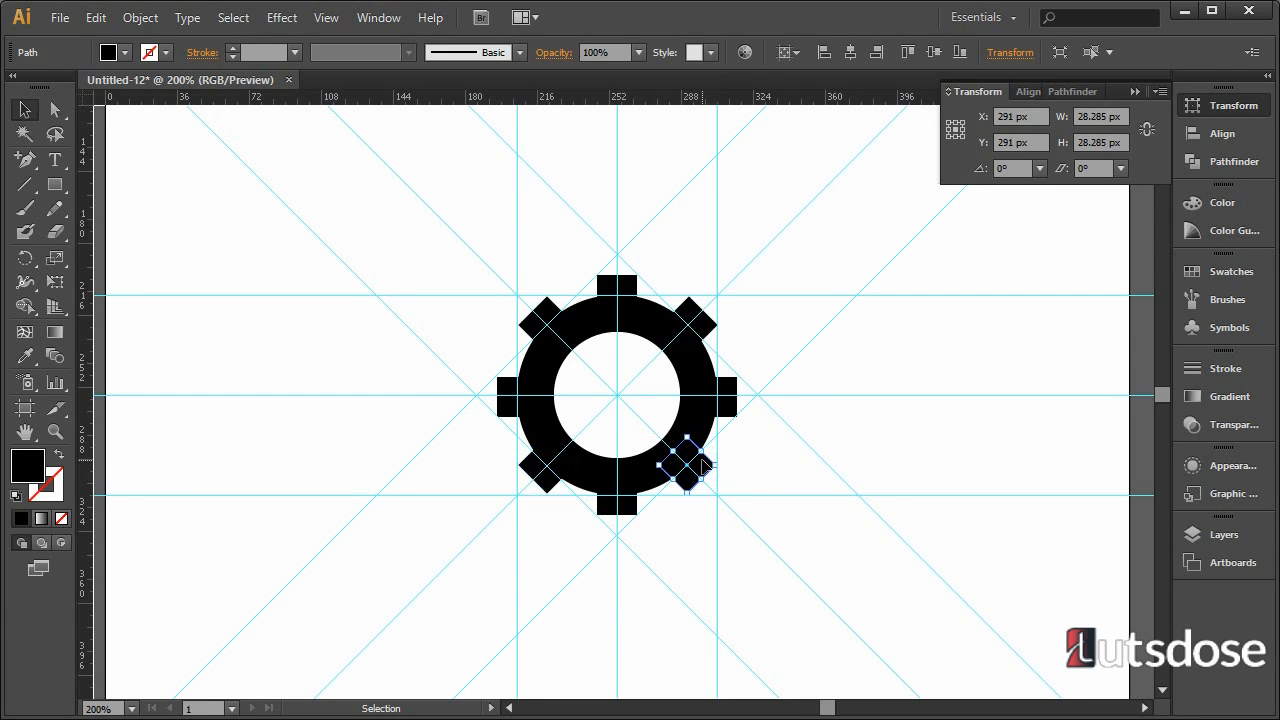
left_click(919, 424)
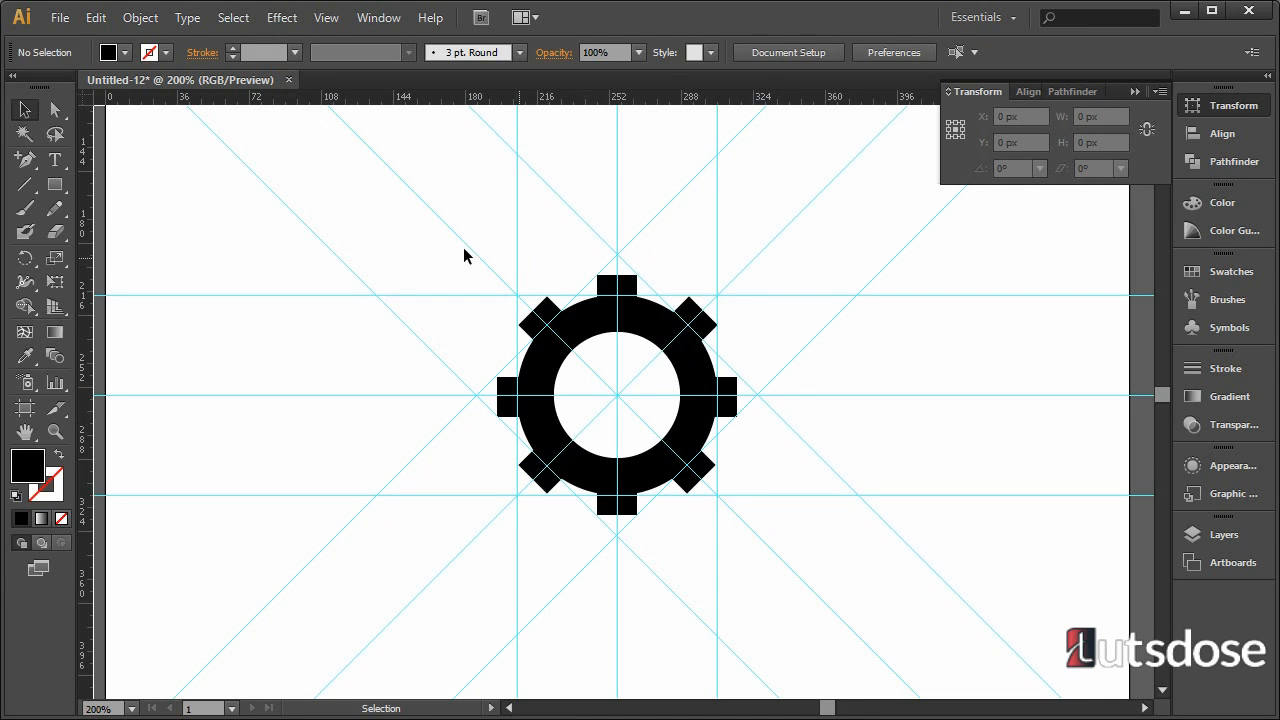
left_click_drag(457, 249, 792, 605)
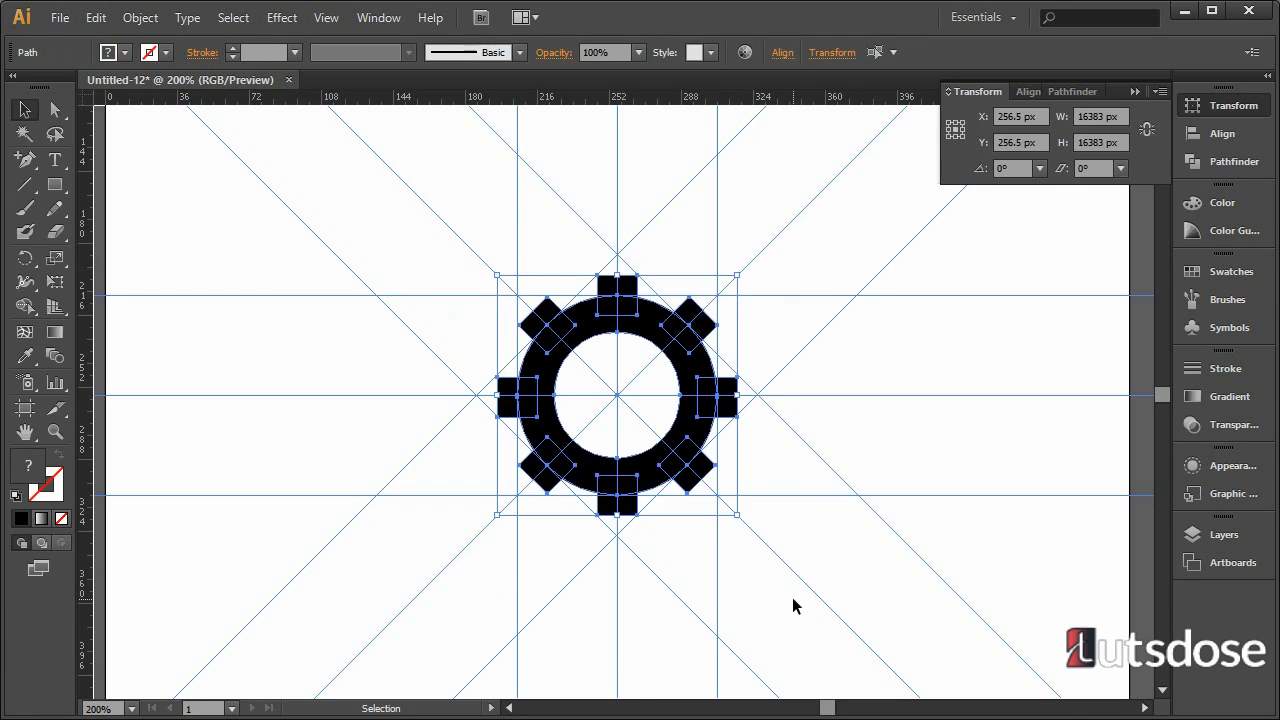
left_click(926, 446)
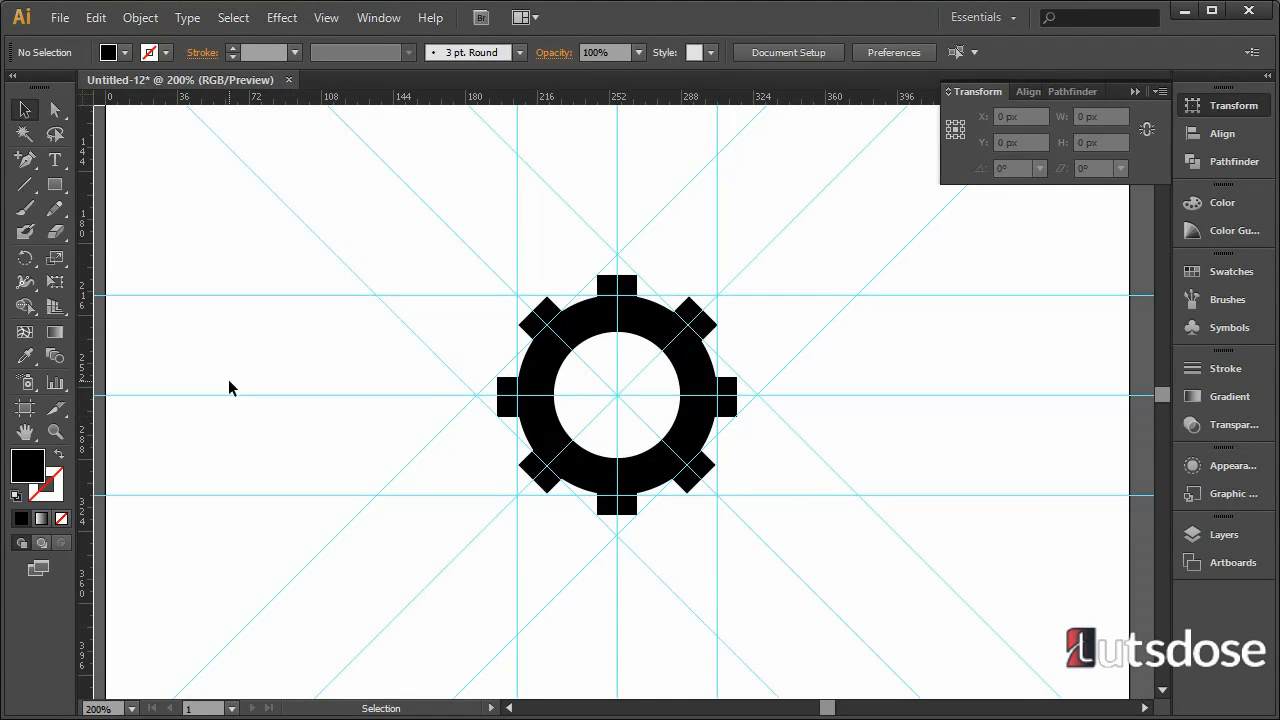
left_click(26, 307)
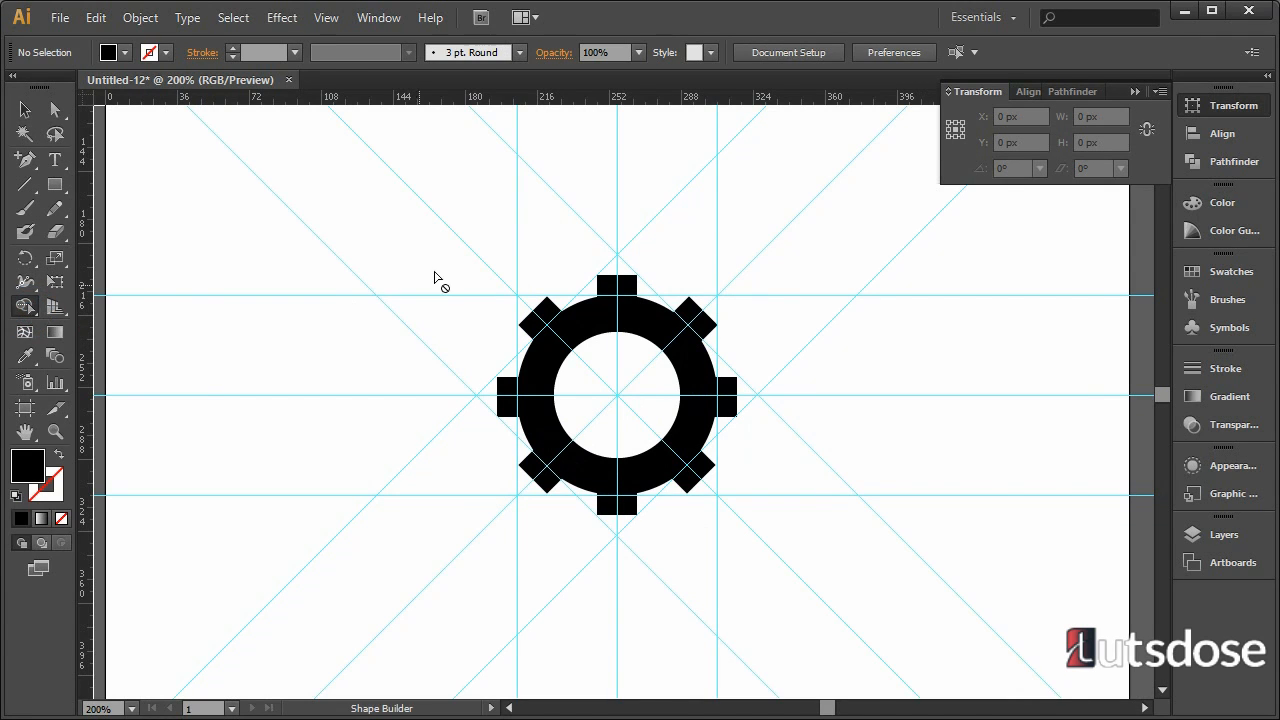
left_click(25, 110)
Select all eight teeth together with the black circle and the white centre circle, leaving the guides out.
left_click(545, 315)
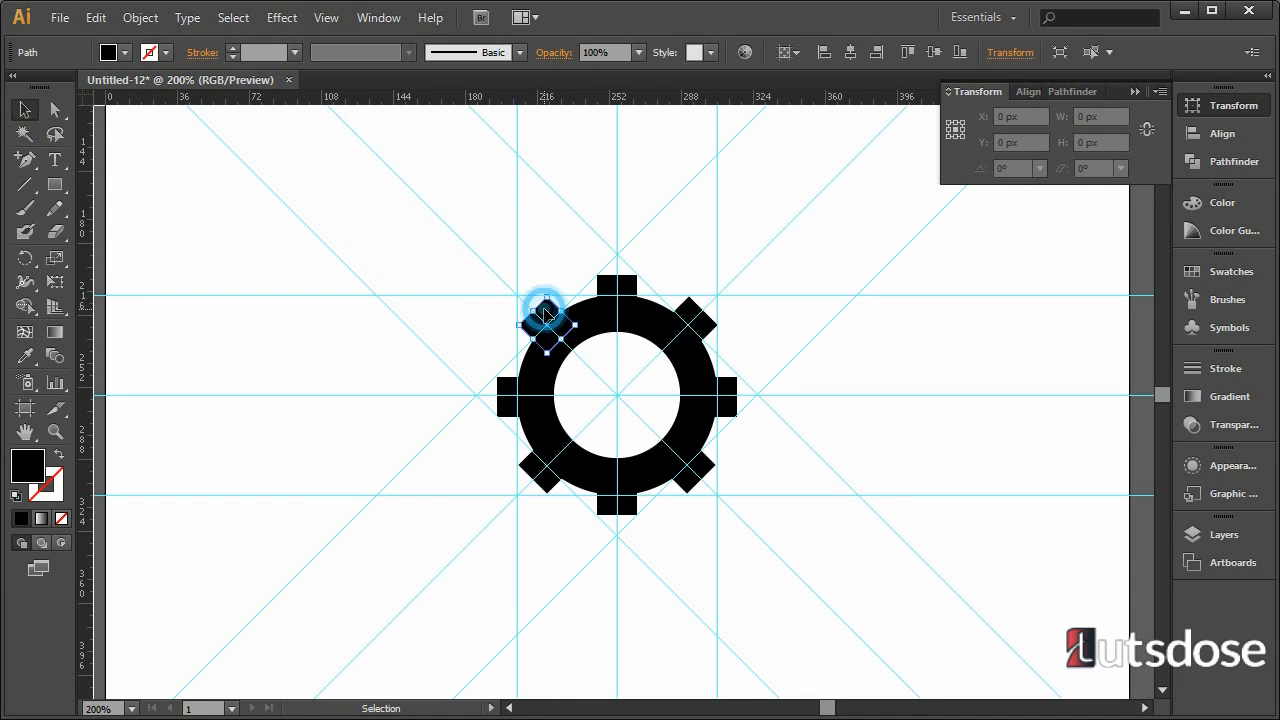
left_click(626, 285, "shift")
left_click(697, 318, "shift")
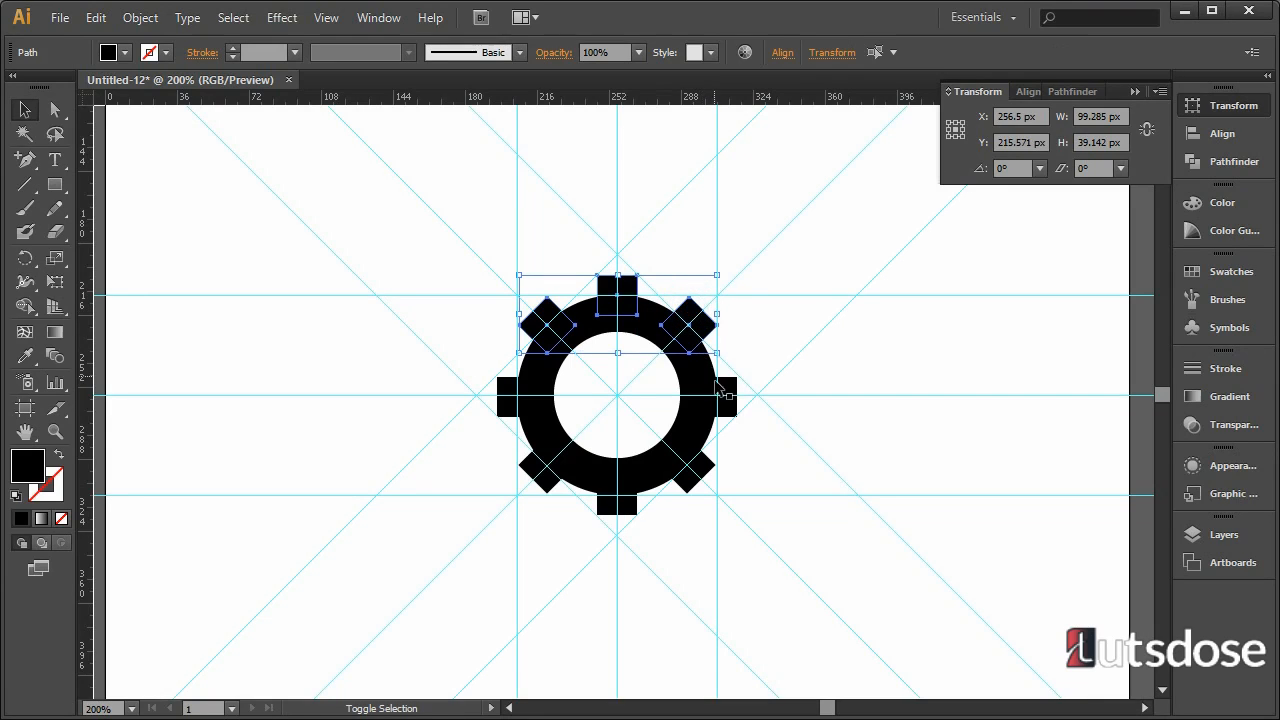
left_click(727, 395, "shift")
left_click(700, 463, "shift")
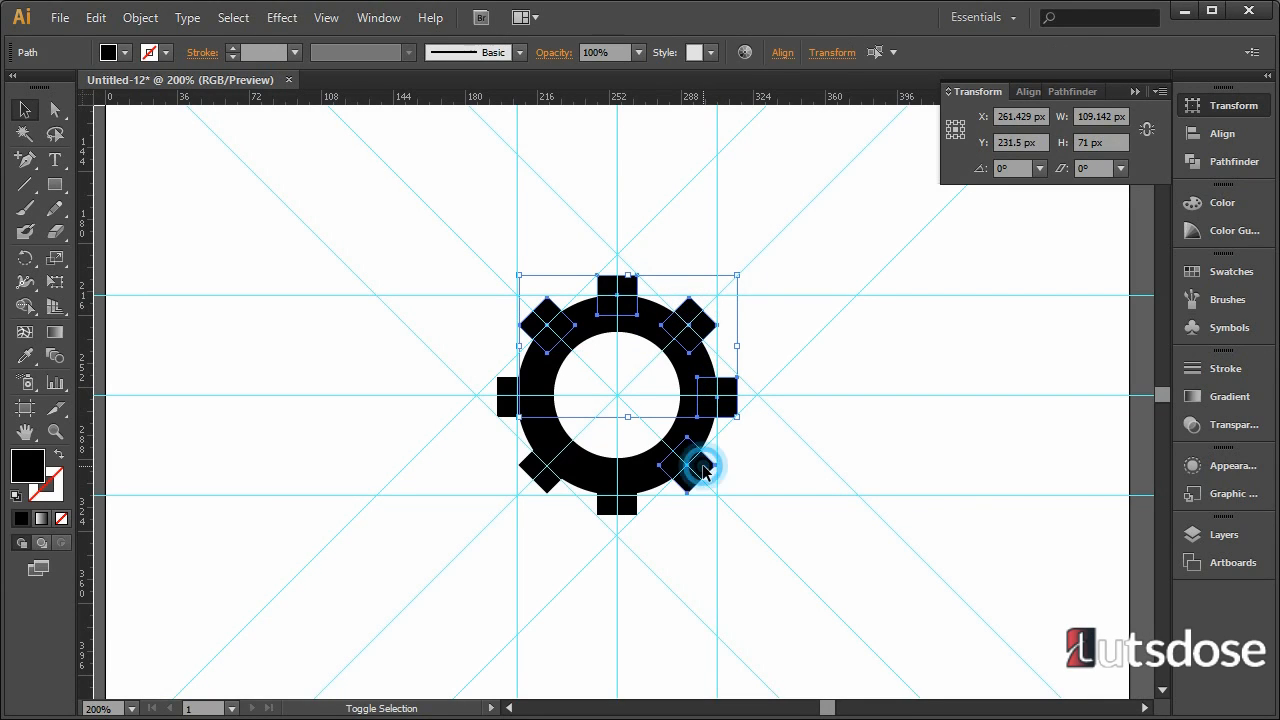
left_click(630, 506, "shift")
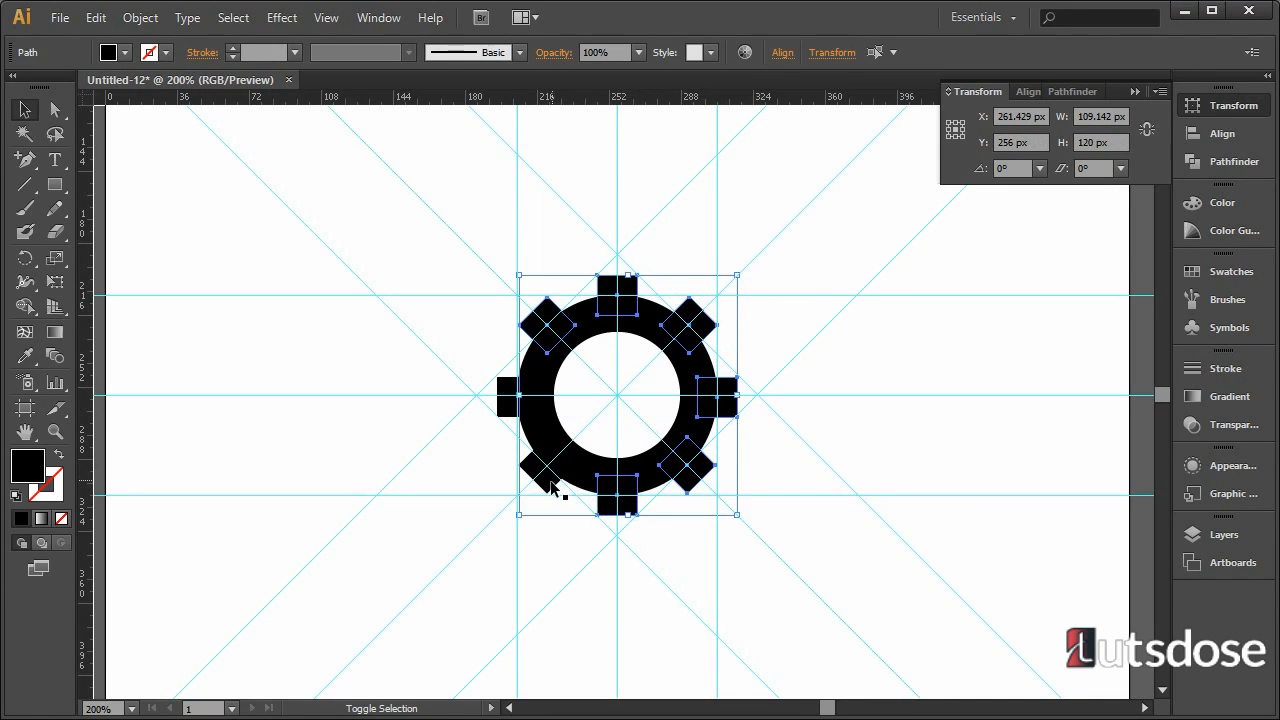
left_click(543, 468, "shift")
left_click(508, 402, "shift")
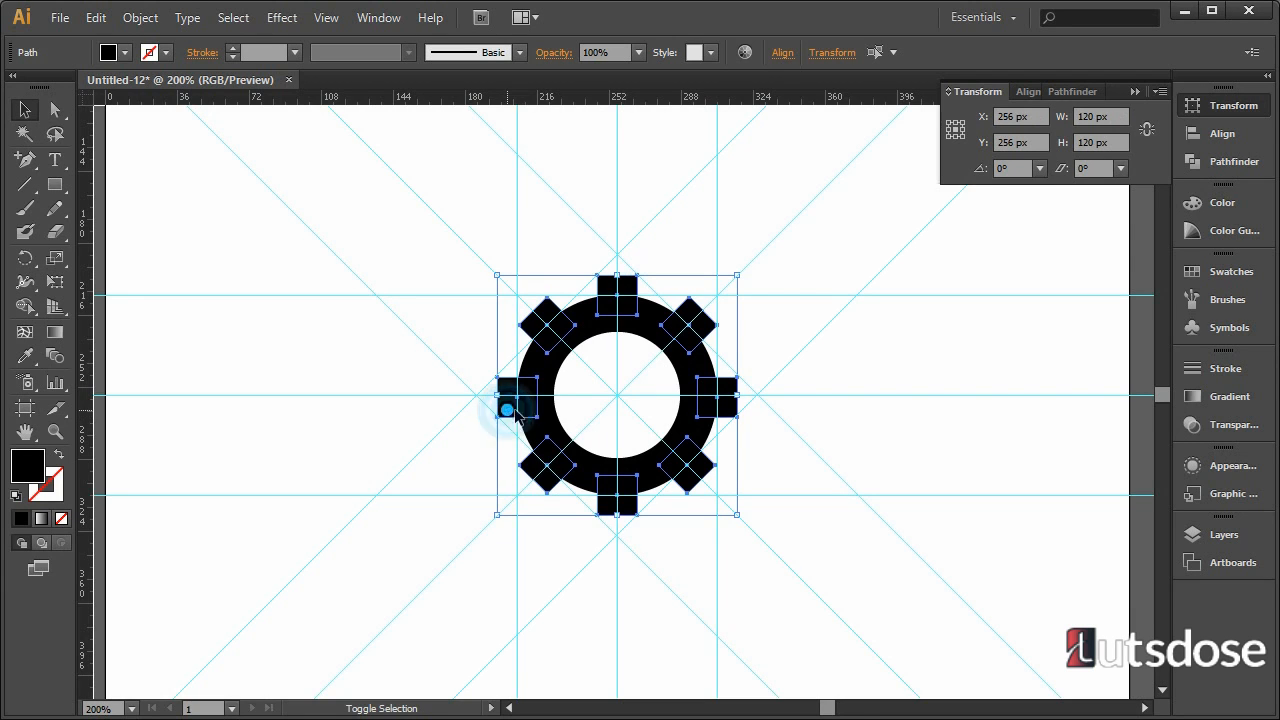
left_click(553, 428, "shift")
left_click(588, 418, "shift")
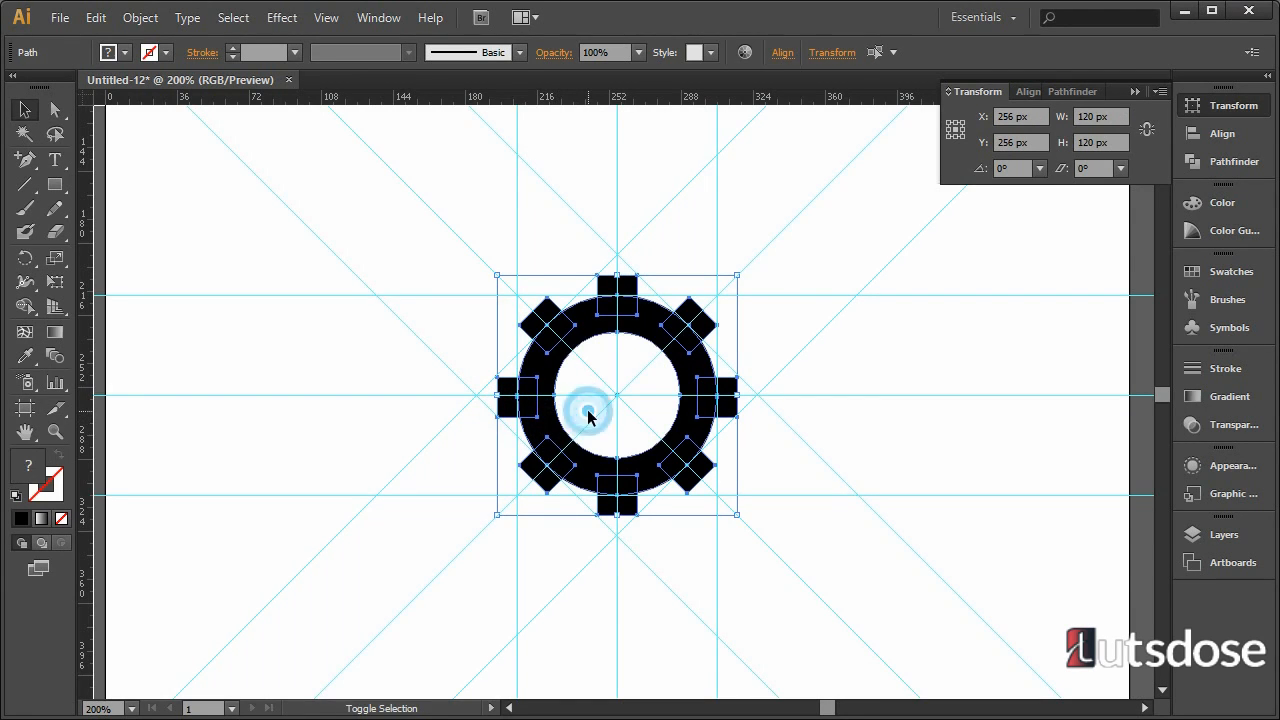
Merge the eight teeth into the black ring with Shape Builder and cut out the white centre circle.
left_click(25, 307)
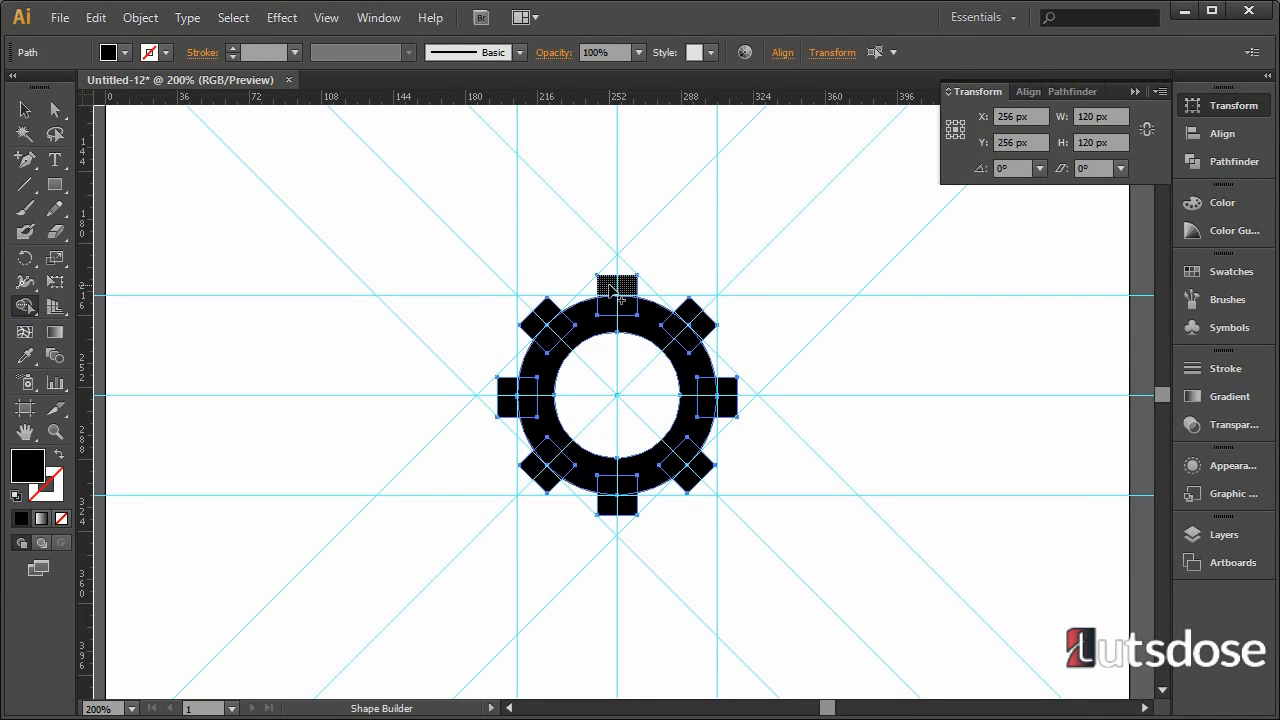
left_click_drag(610, 289, 612, 321)
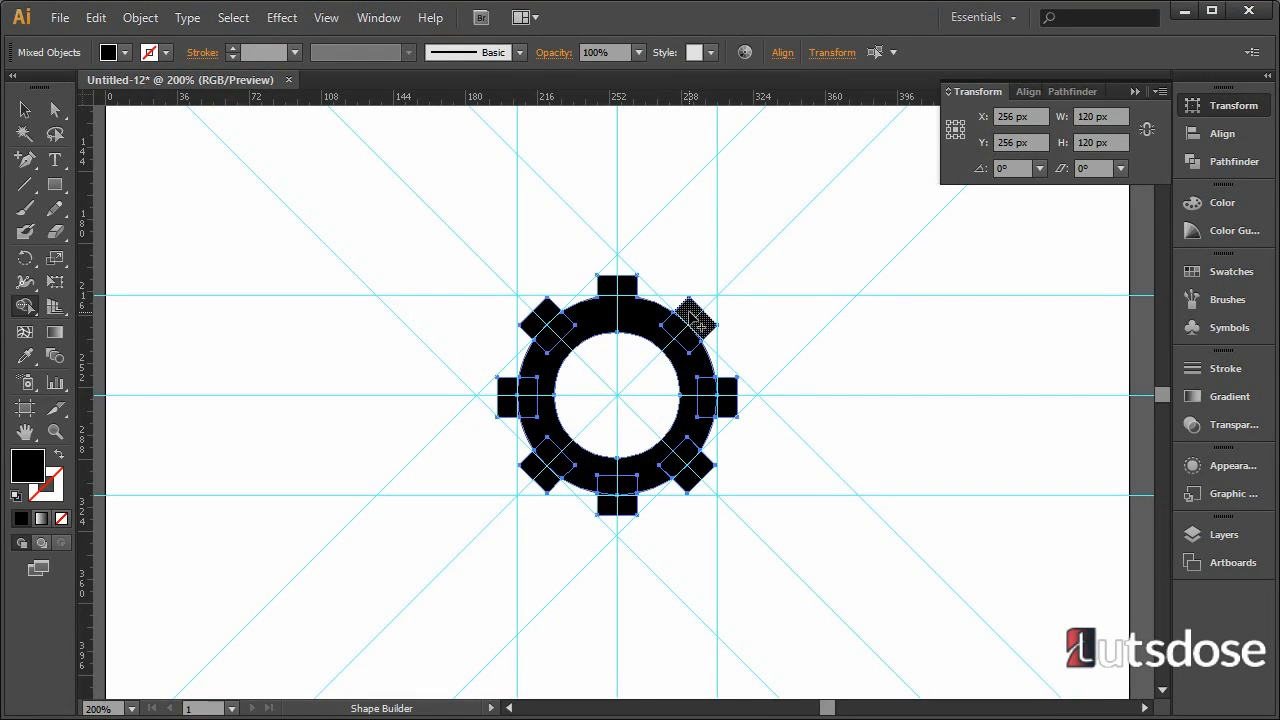
left_click_drag(695, 319, 679, 354)
left_click_drag(736, 406, 694, 416)
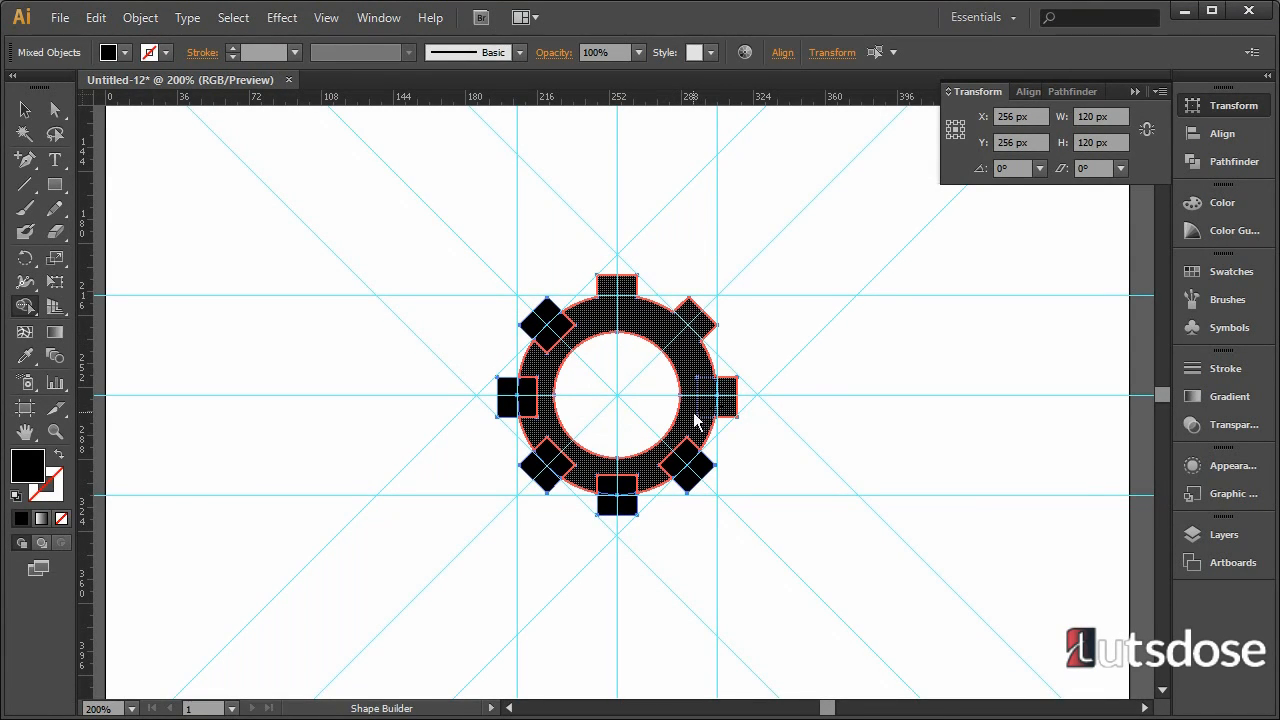
left_click_drag(701, 463, 676, 455)
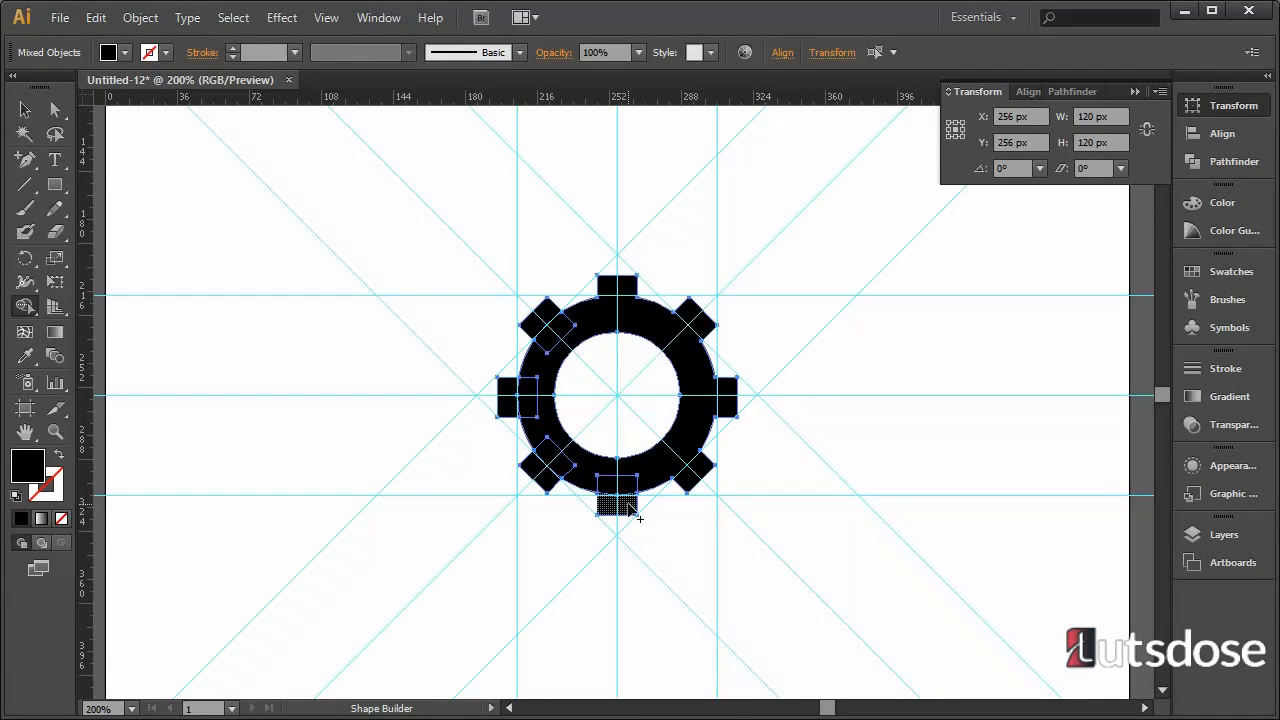
left_click_drag(628, 504, 632, 474)
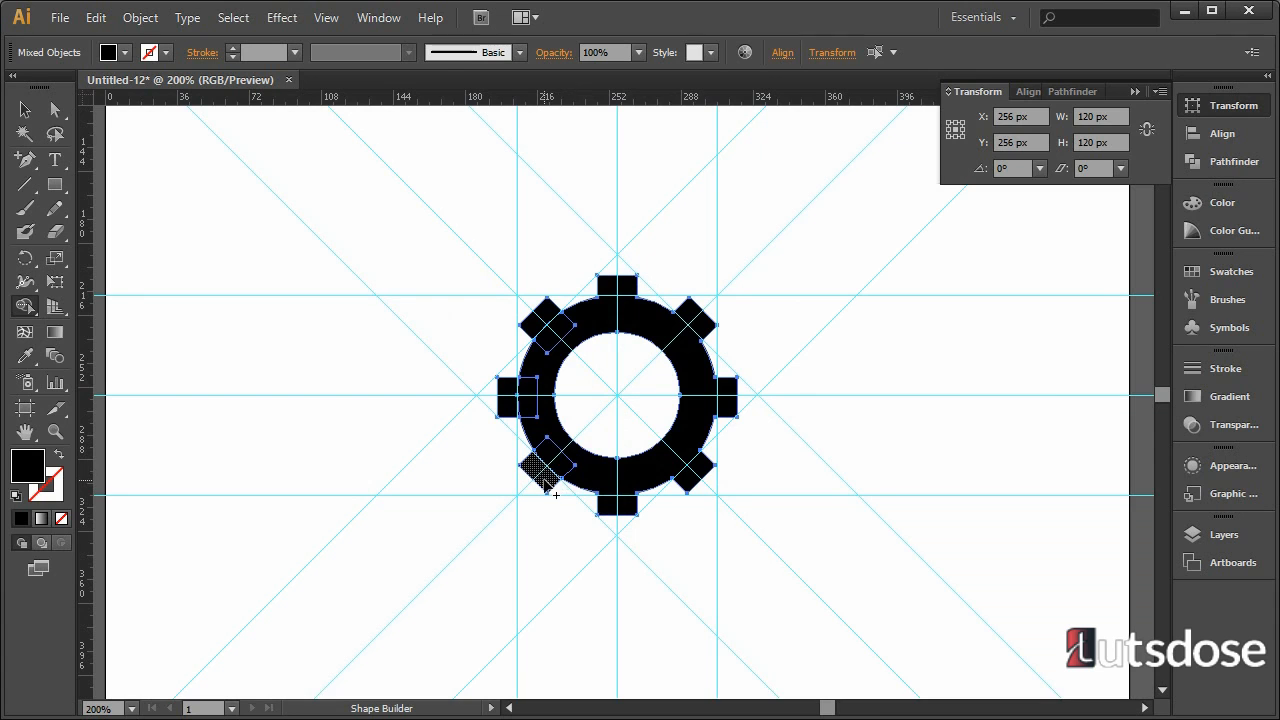
mouse_move(545, 468)
left_mouse_down()
mouse_move(581, 478)
mouse_move(571, 457)
left_mouse_up()
left_click_drag(512, 412, 554, 433)
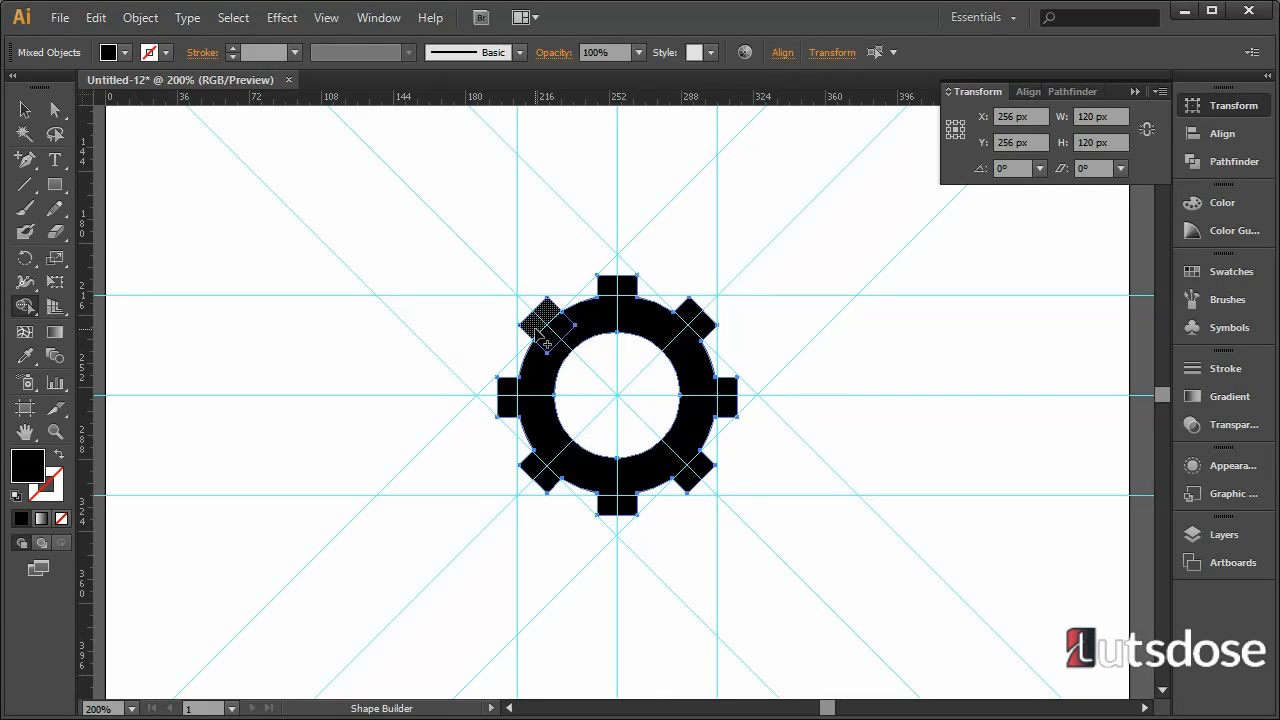
left_click_drag(540, 330, 550, 372)
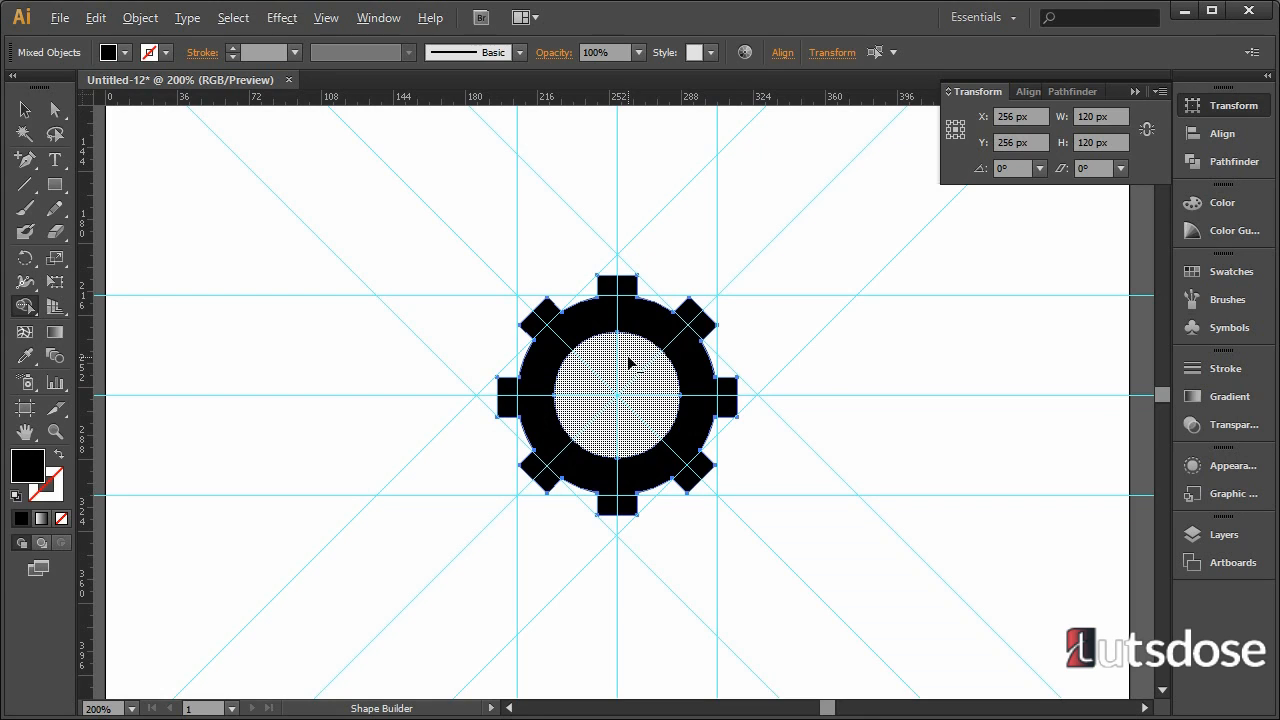
left_click(629, 363, "alt")
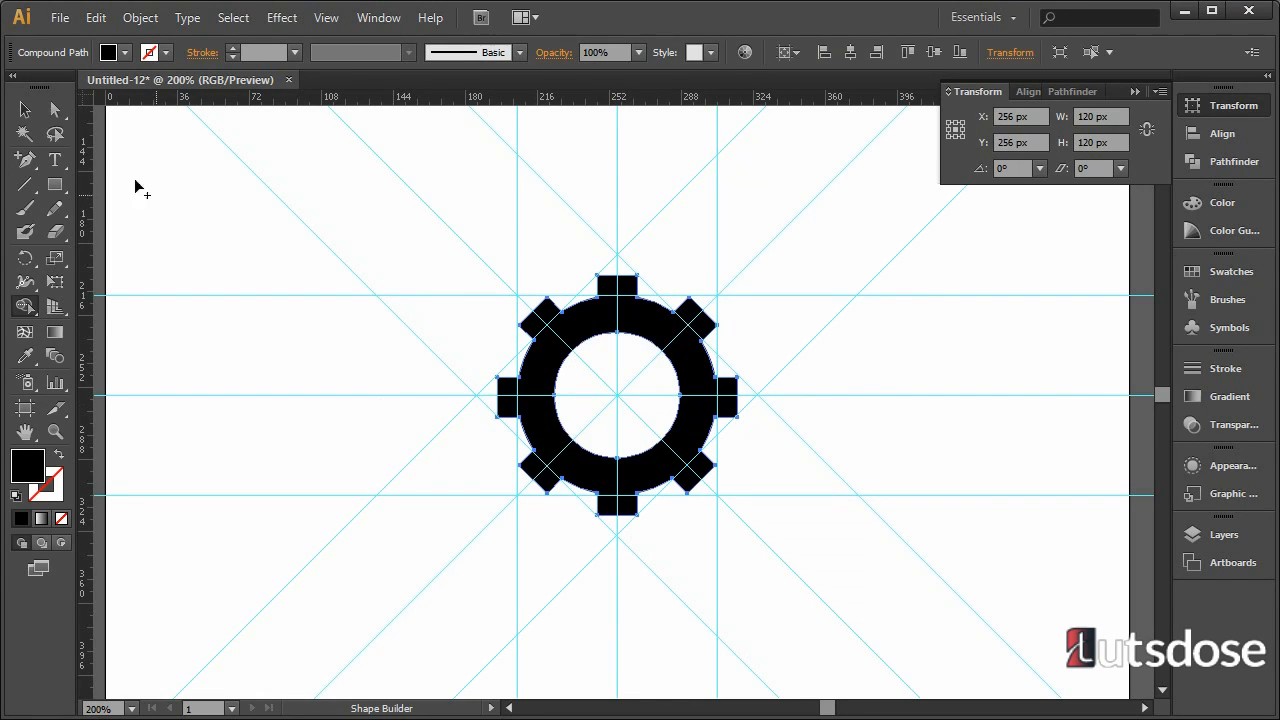
Move the merged gear left to about X 251 px and rotate it partway clockwise as one shape.
left_click(25, 110)
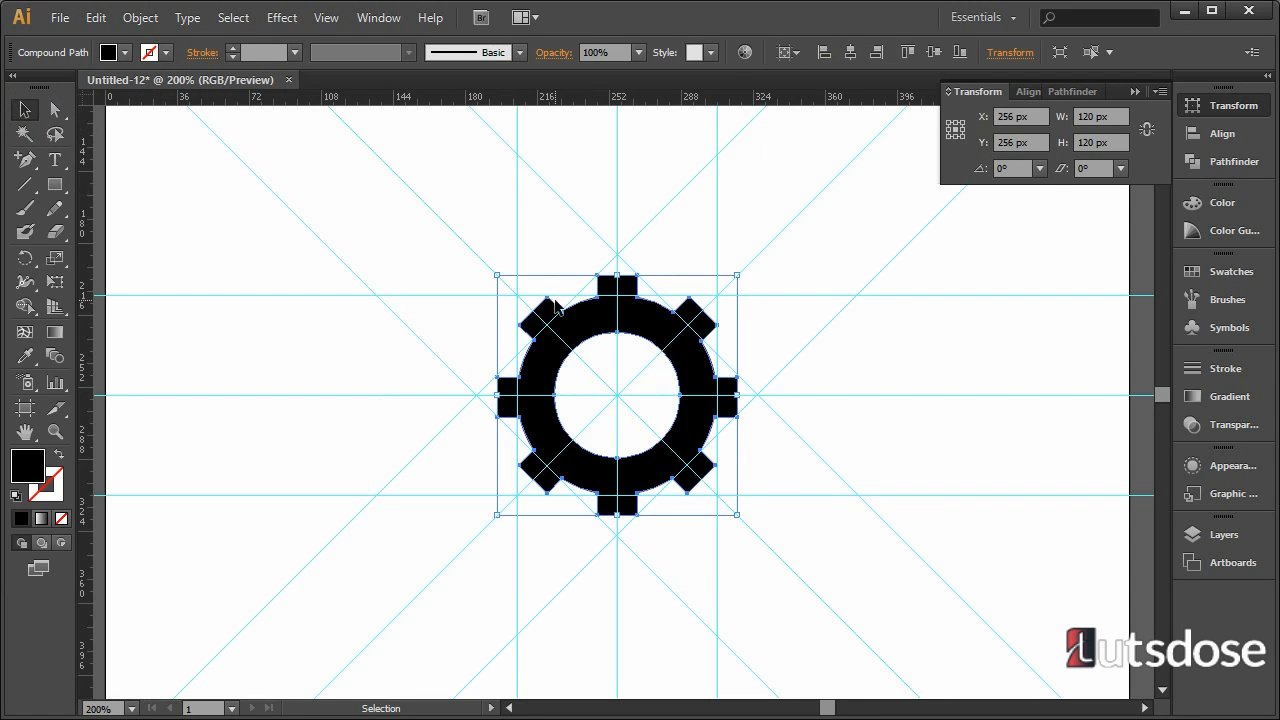
mouse_move(580, 325)
left_mouse_down()
mouse_move(674, 294)
mouse_move(781, 349)
mouse_move(837, 360)
mouse_move(660, 394)
mouse_move(574, 331)
left_mouse_up()
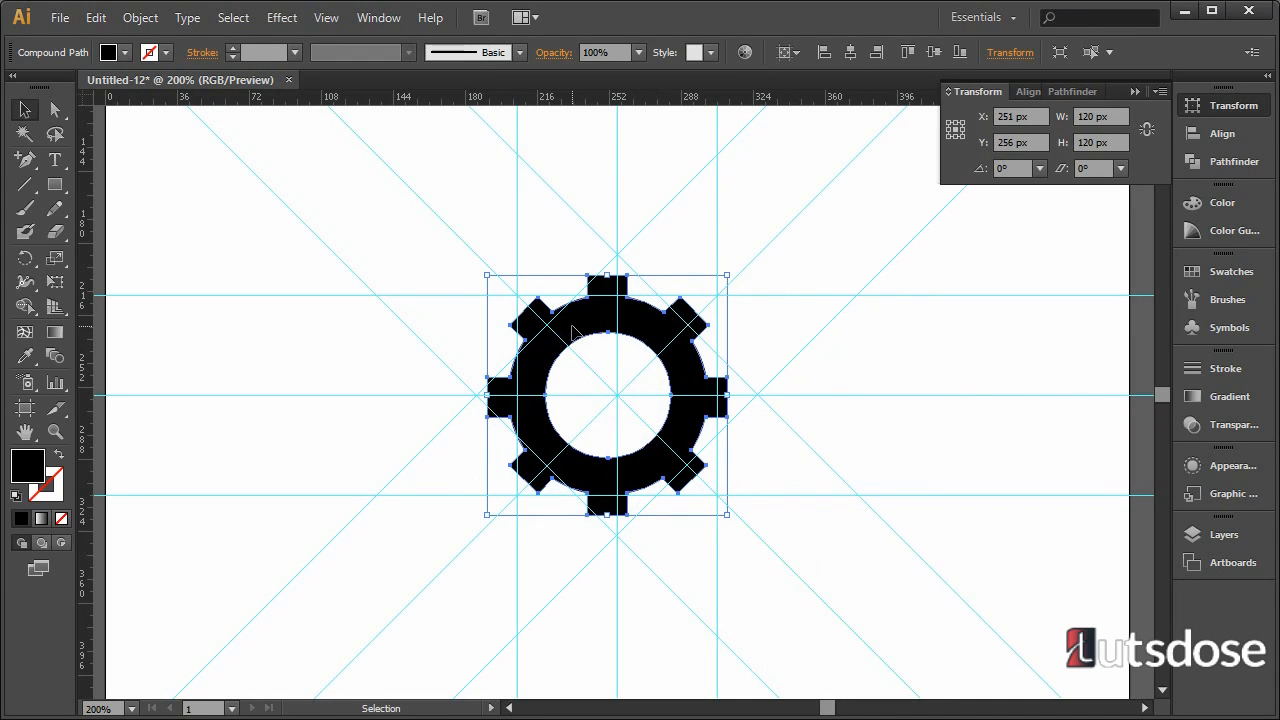
left_click_drag(730, 264, 777, 362)
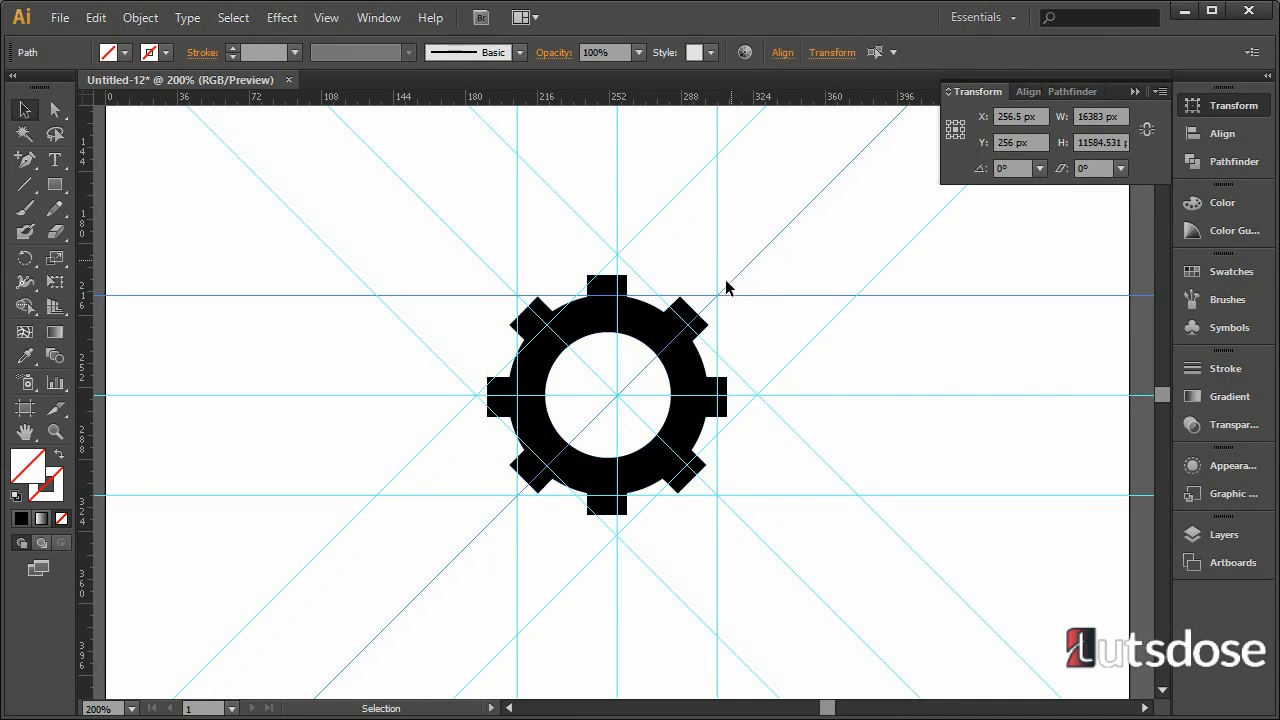
left_click(684, 356)
left_click_drag(727, 267, 775, 370)
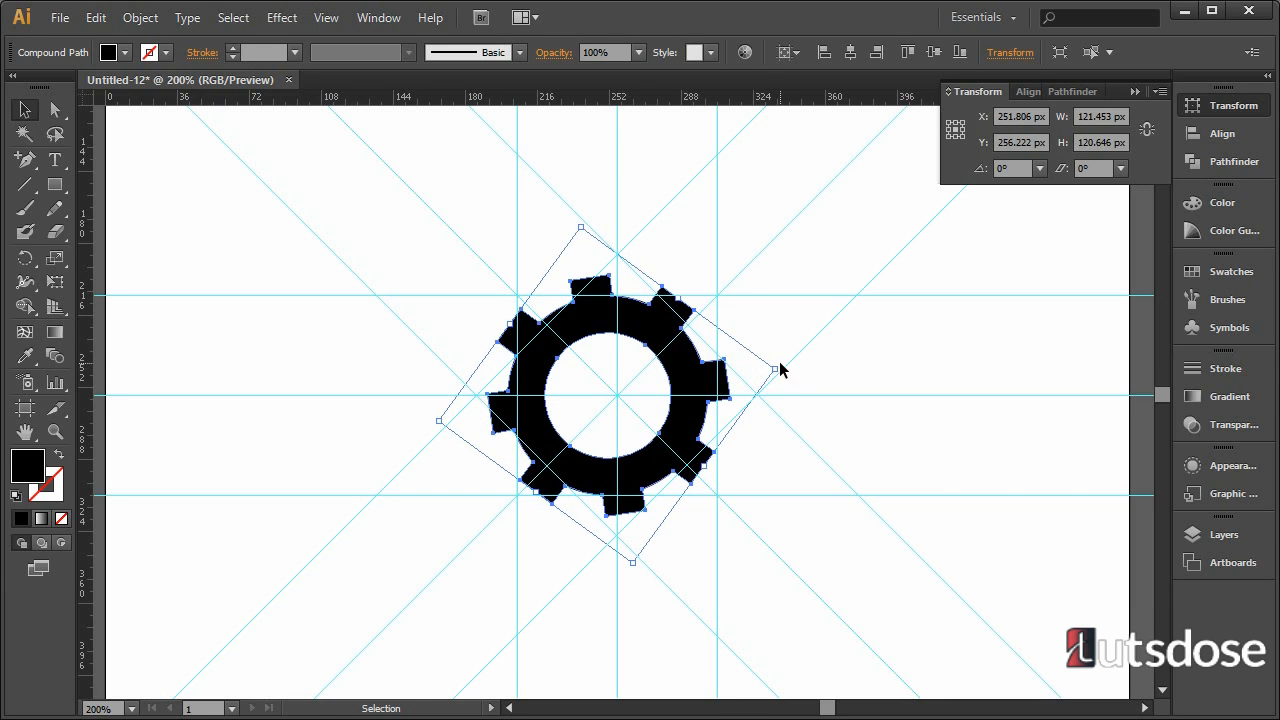
left_click_drag(778, 362, 760, 326)
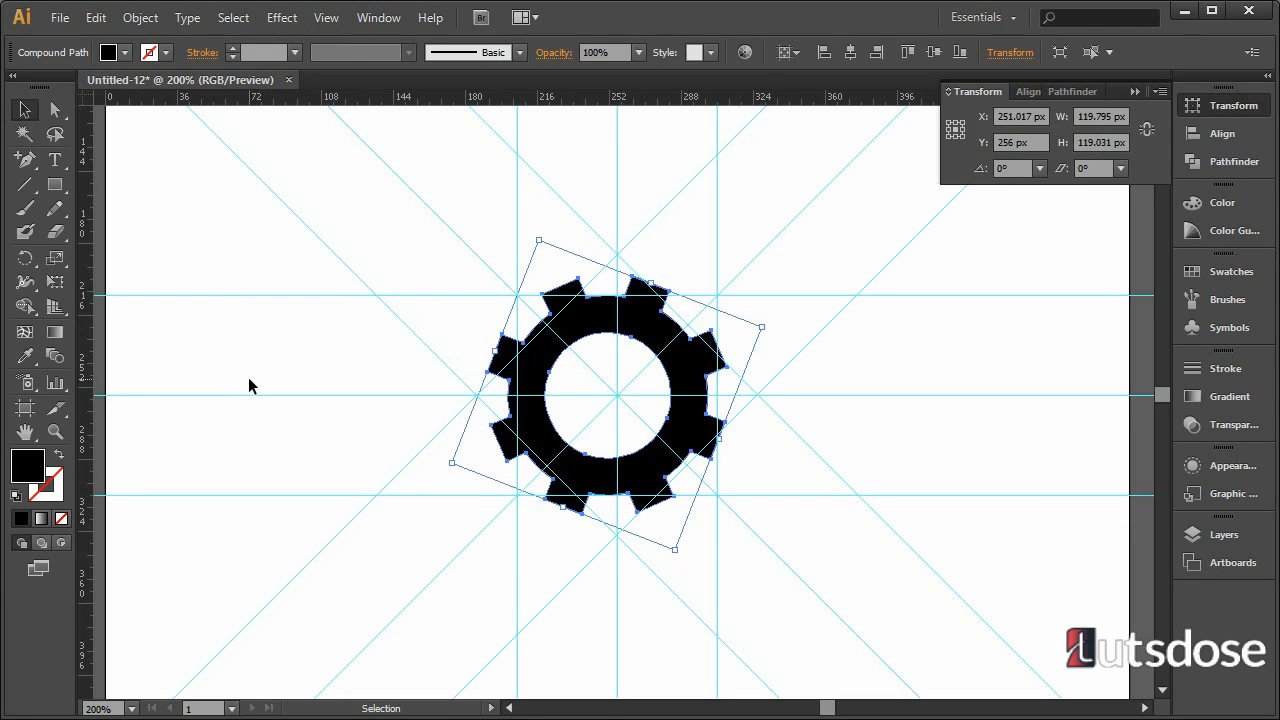
Draw a rectangle about 178 by 140 px covering the gear and send it to the back.
left_click(63, 189)
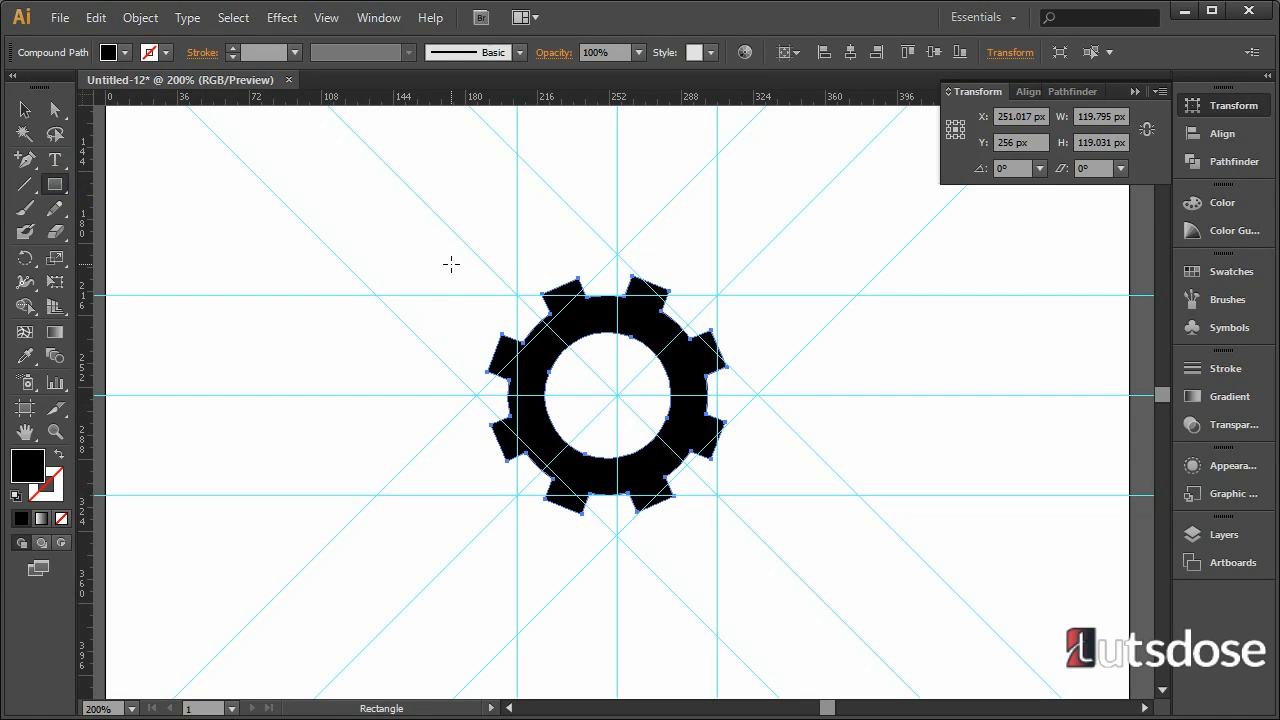
left_click_drag(451, 265, 808, 545)
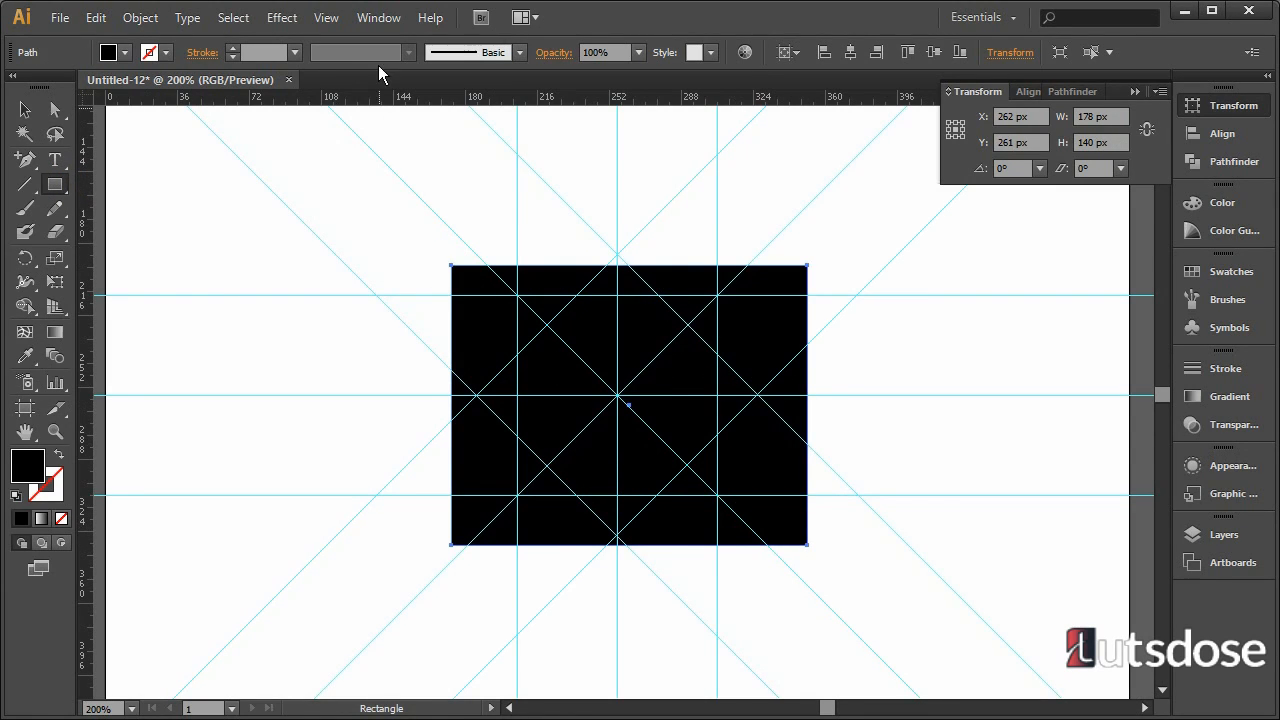
left_click(120, 20)
mouse_move(199, 60)
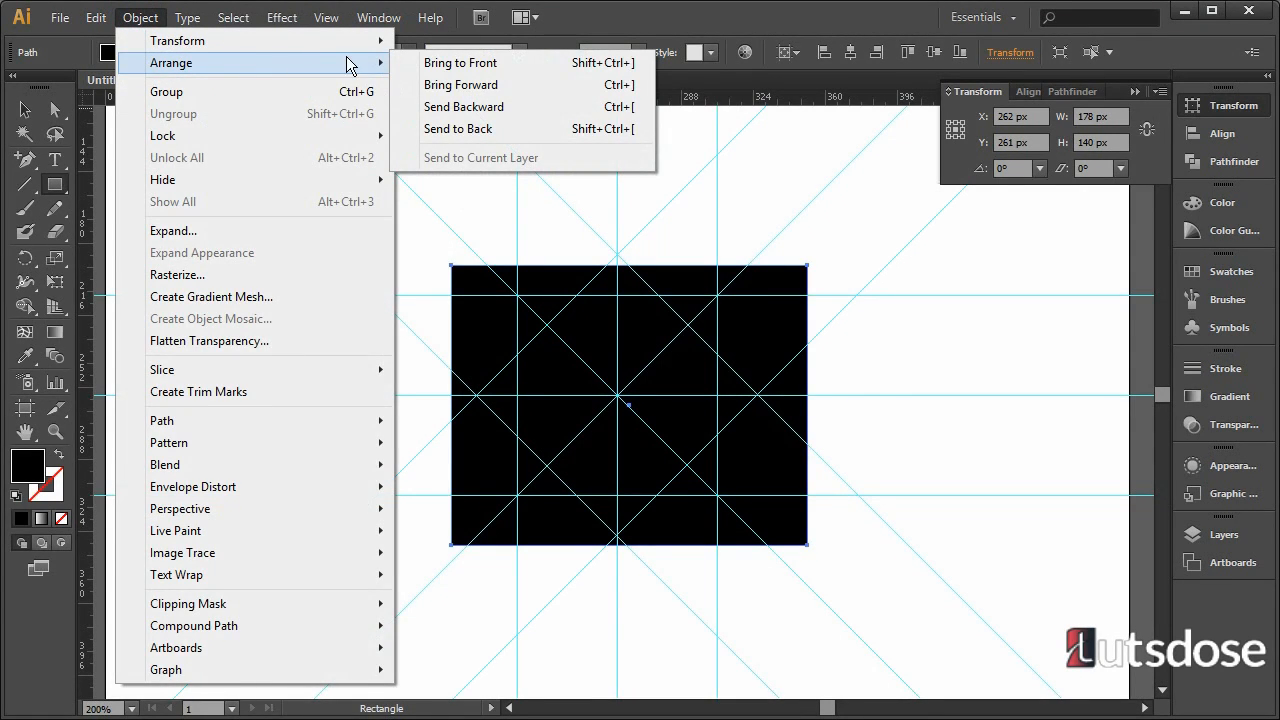
left_click(440, 128)
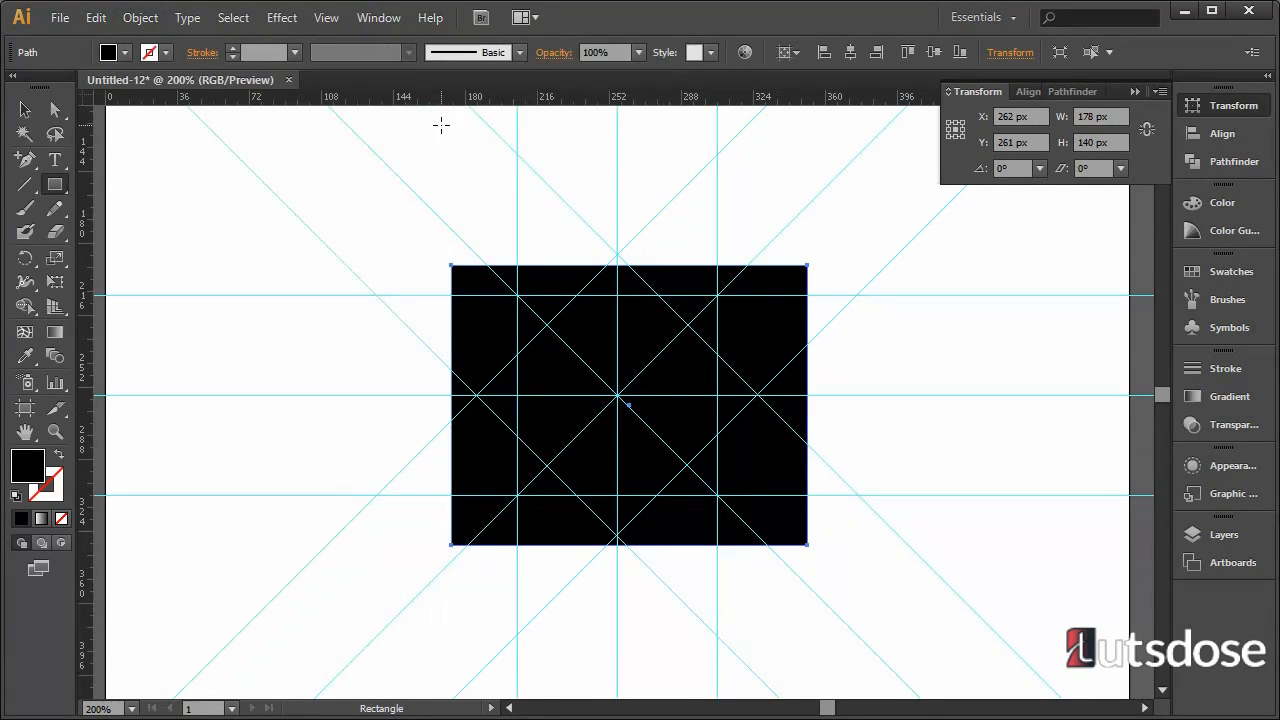
Fill the background rectangle with mid grey #878787.
double_click(26, 465)
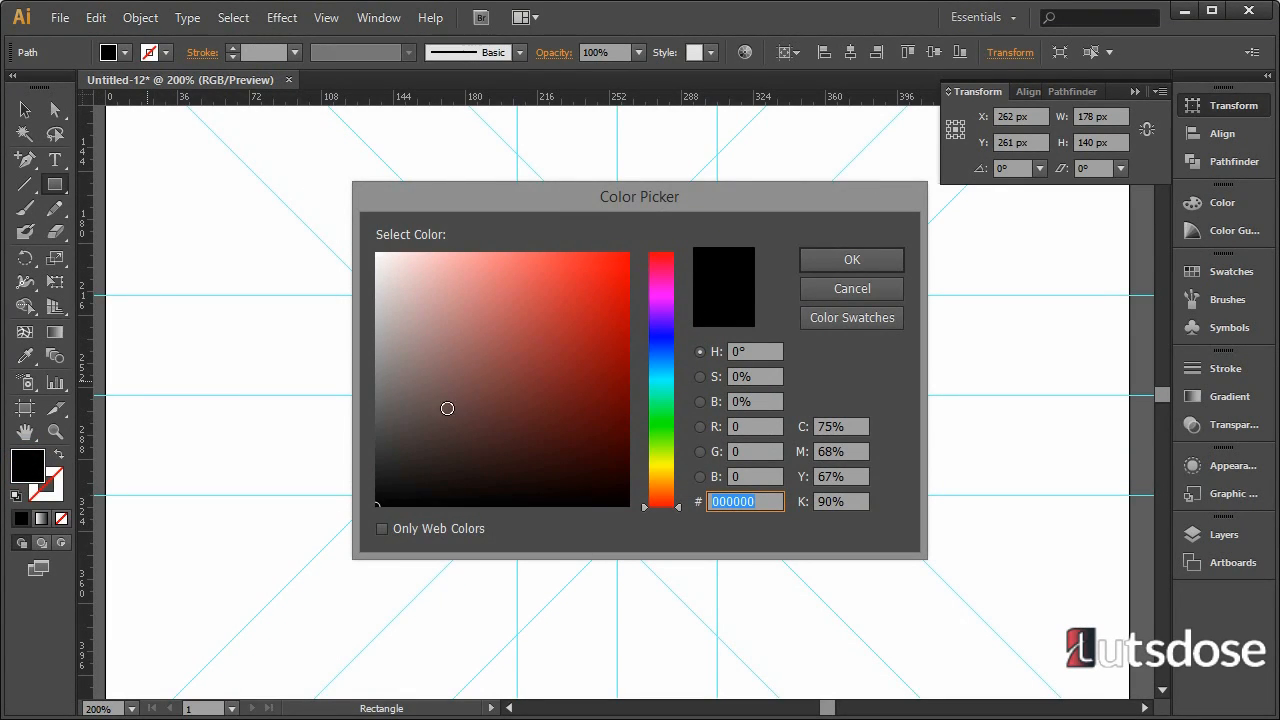
left_click_drag(400, 400, 366, 380)
left_click_drag(360, 375, 360, 371)
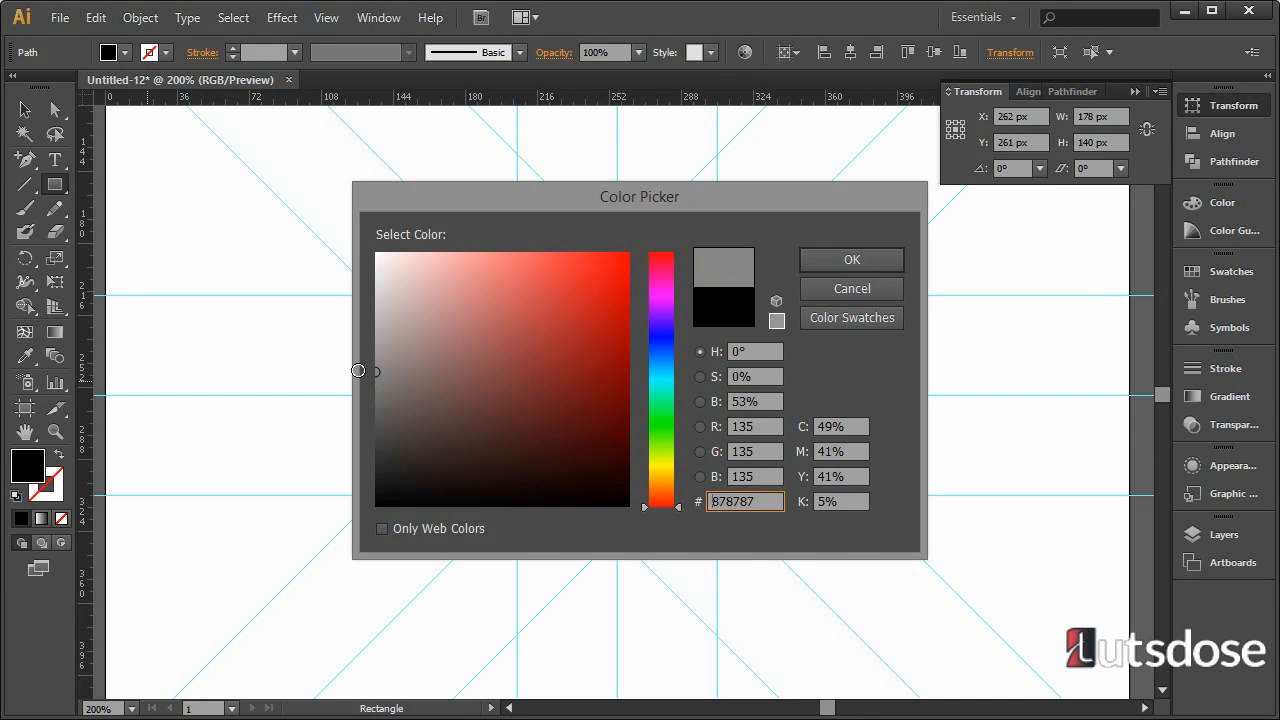
left_click(834, 261)
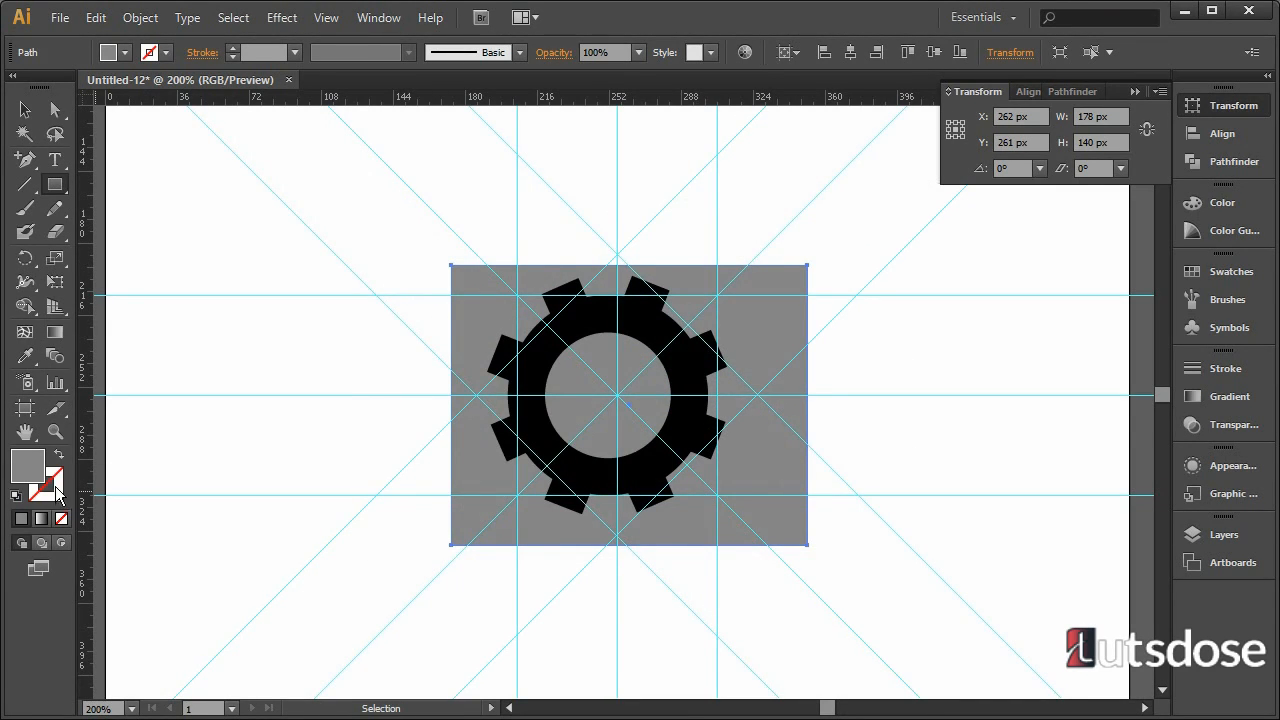
Fill the background rectangle with pure red #ff0000.
double_click(33, 474)
left_click_drag(548, 280, 632, 250)
left_click(823, 259)
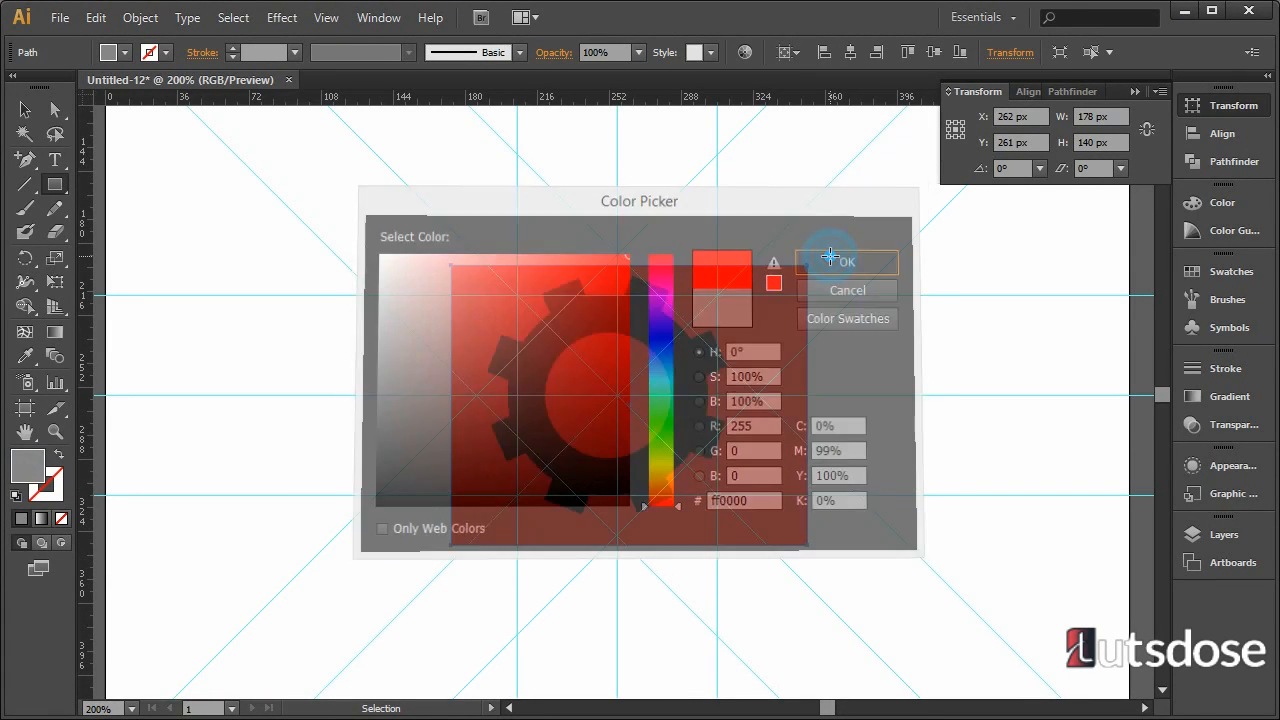
Move the gear to about X 264.5 px, Y 261 px on the red rectangle, then hide the guides and clear the selection.
left_click(25, 110)
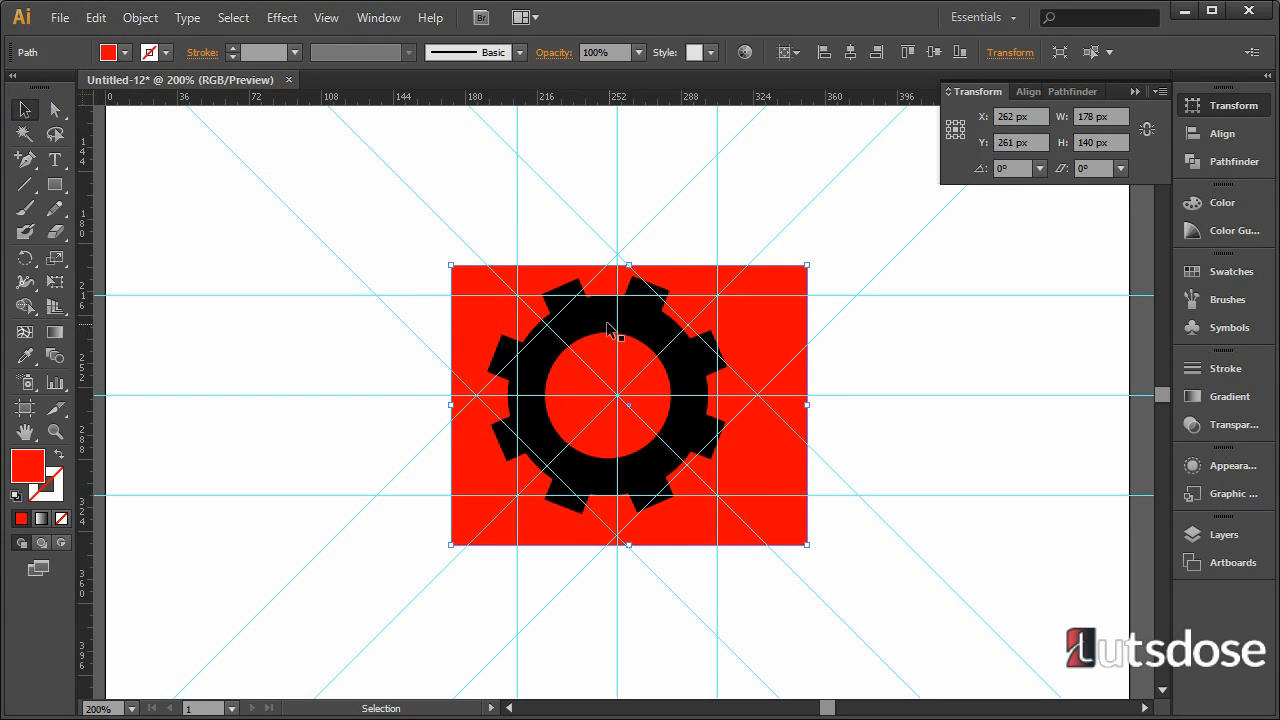
left_click_drag(601, 323, 634, 338)
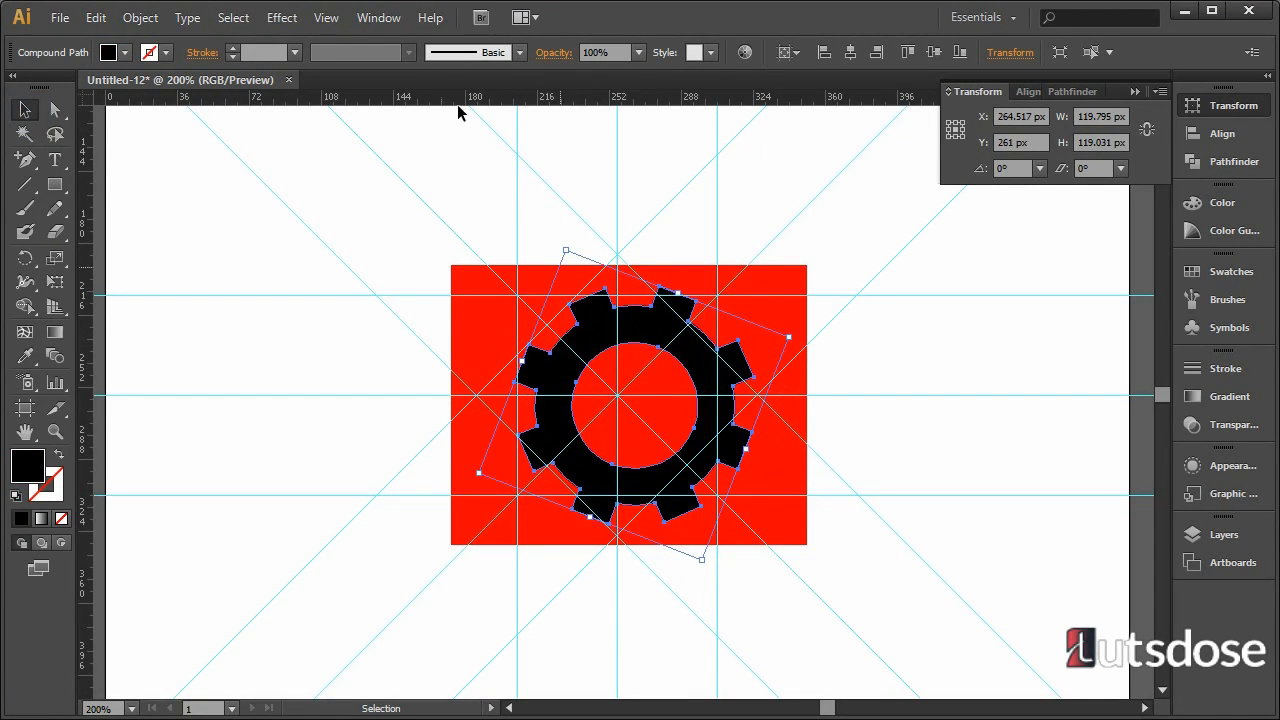
left_click(326, 18)
mouse_move(428, 617)
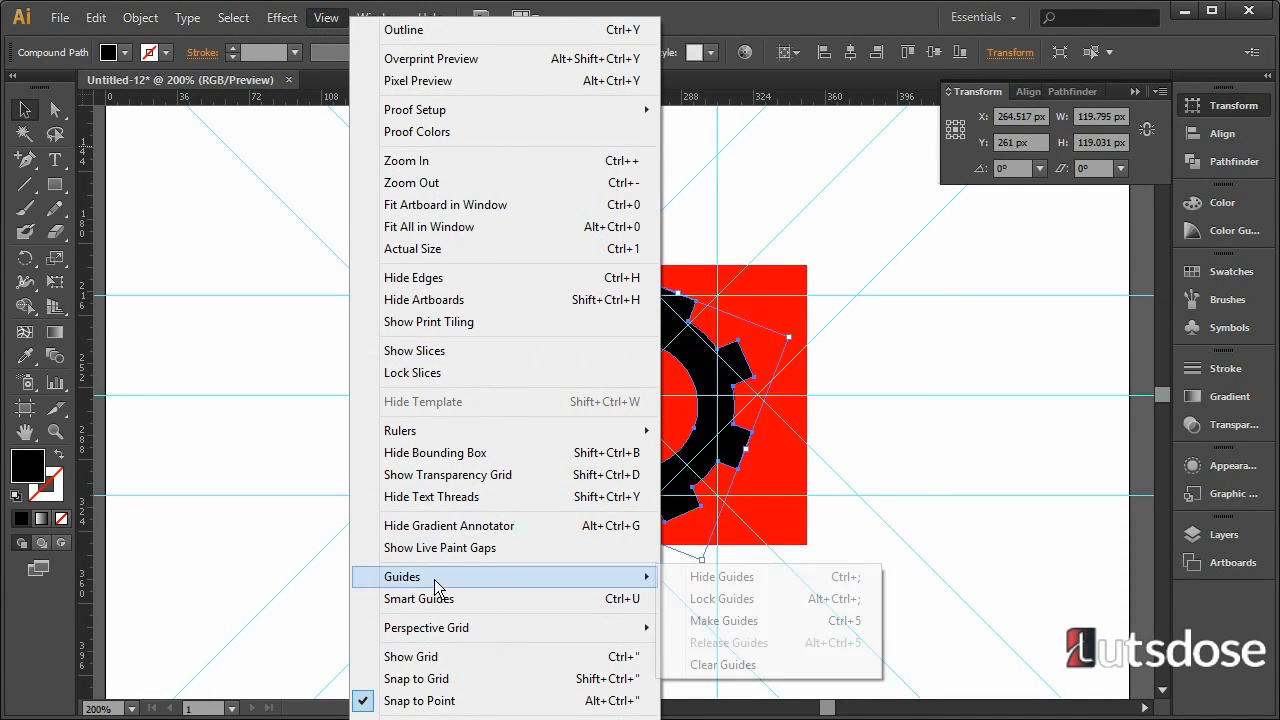
mouse_move(575, 590)
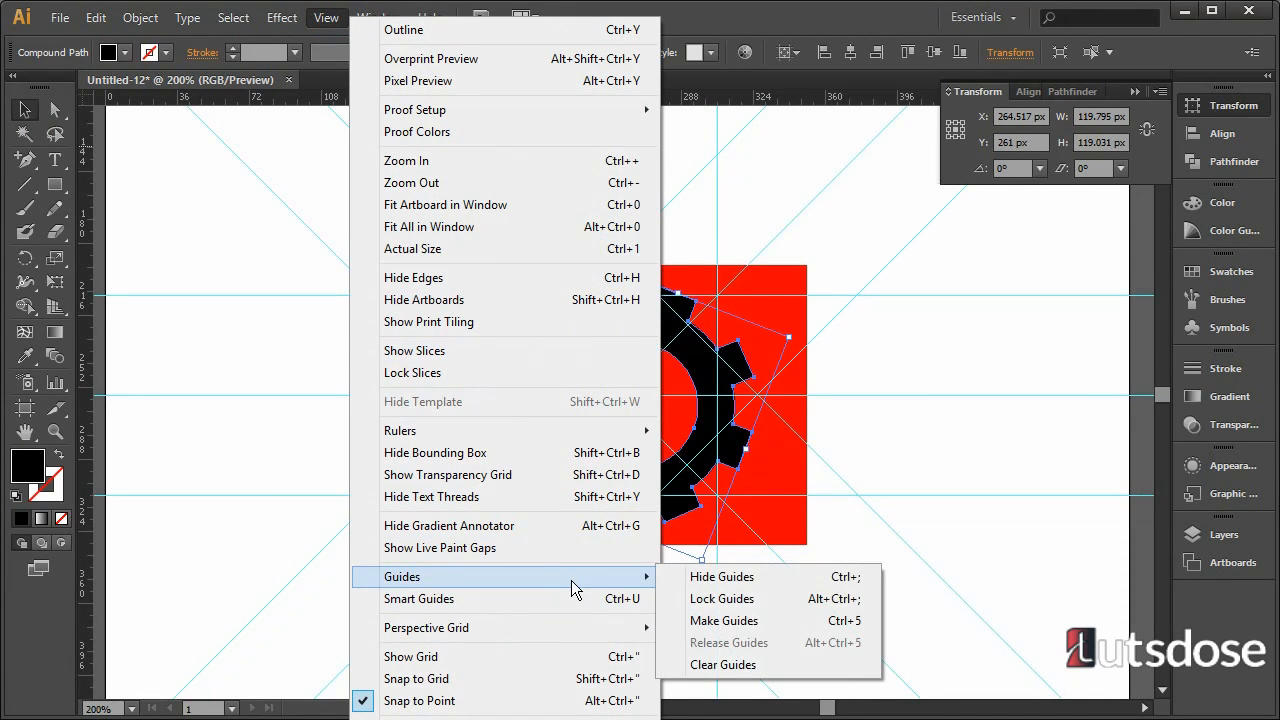
left_click(676, 578)
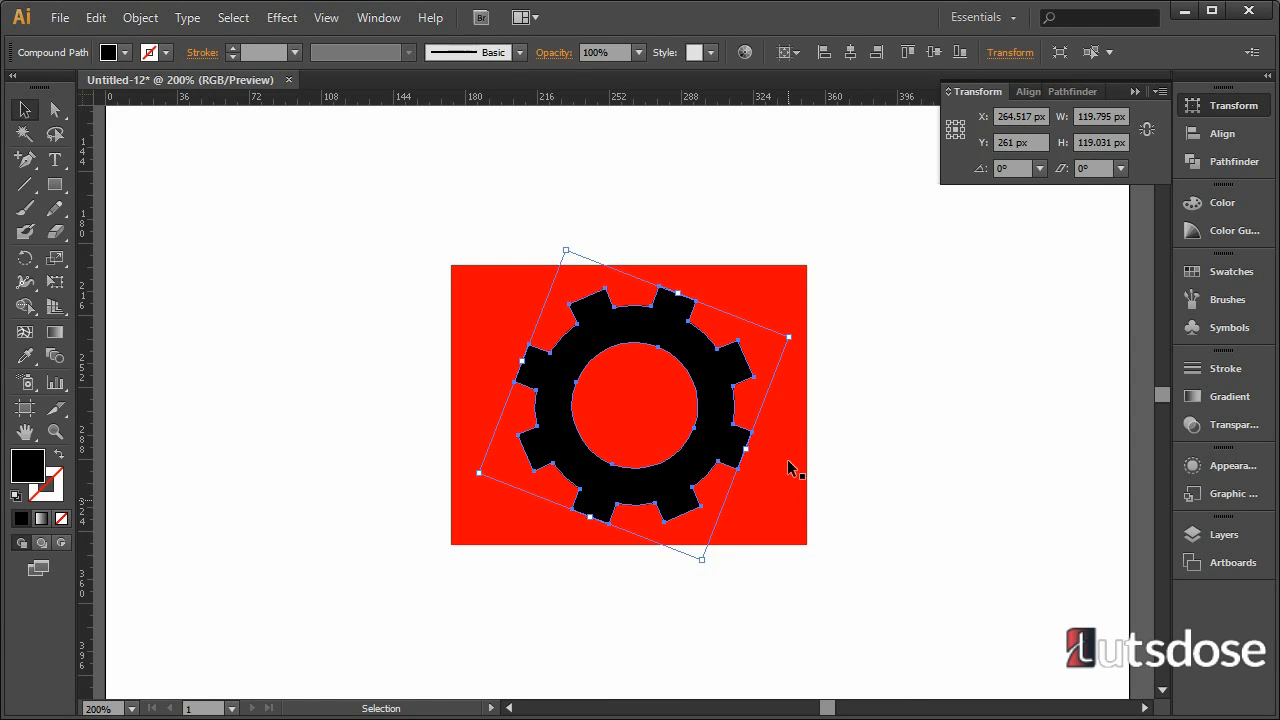
left_click(836, 323)
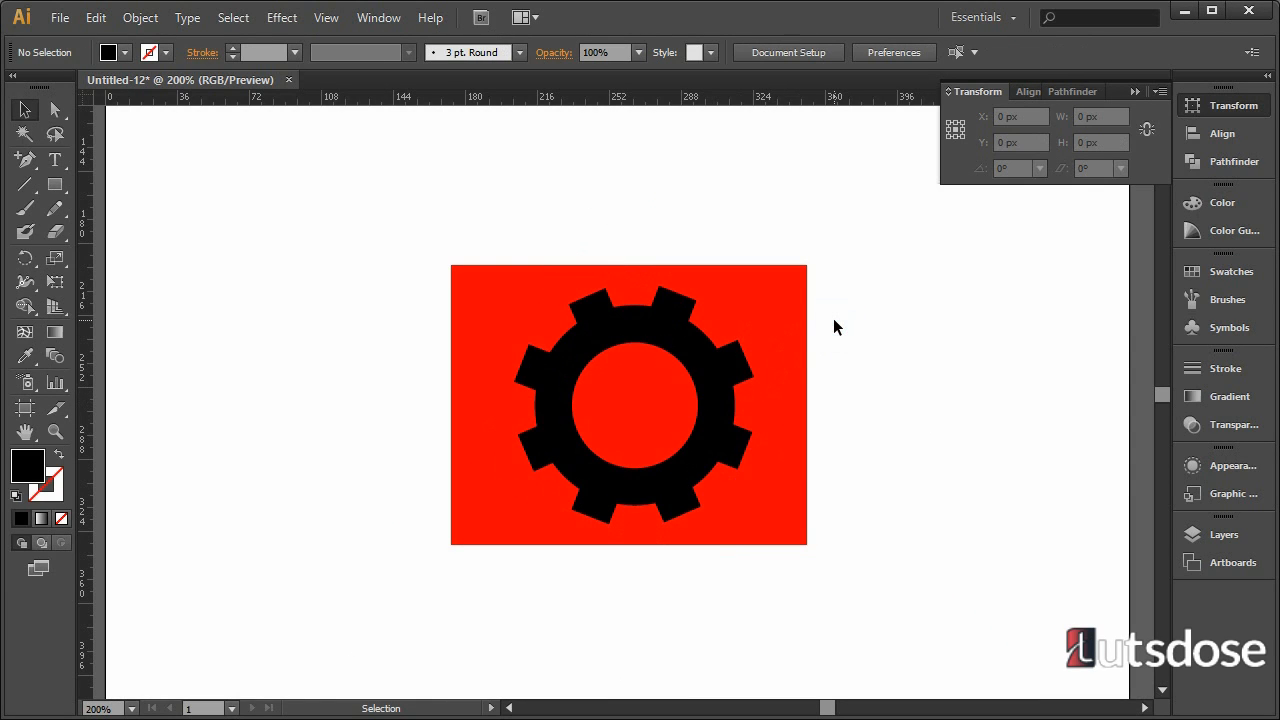